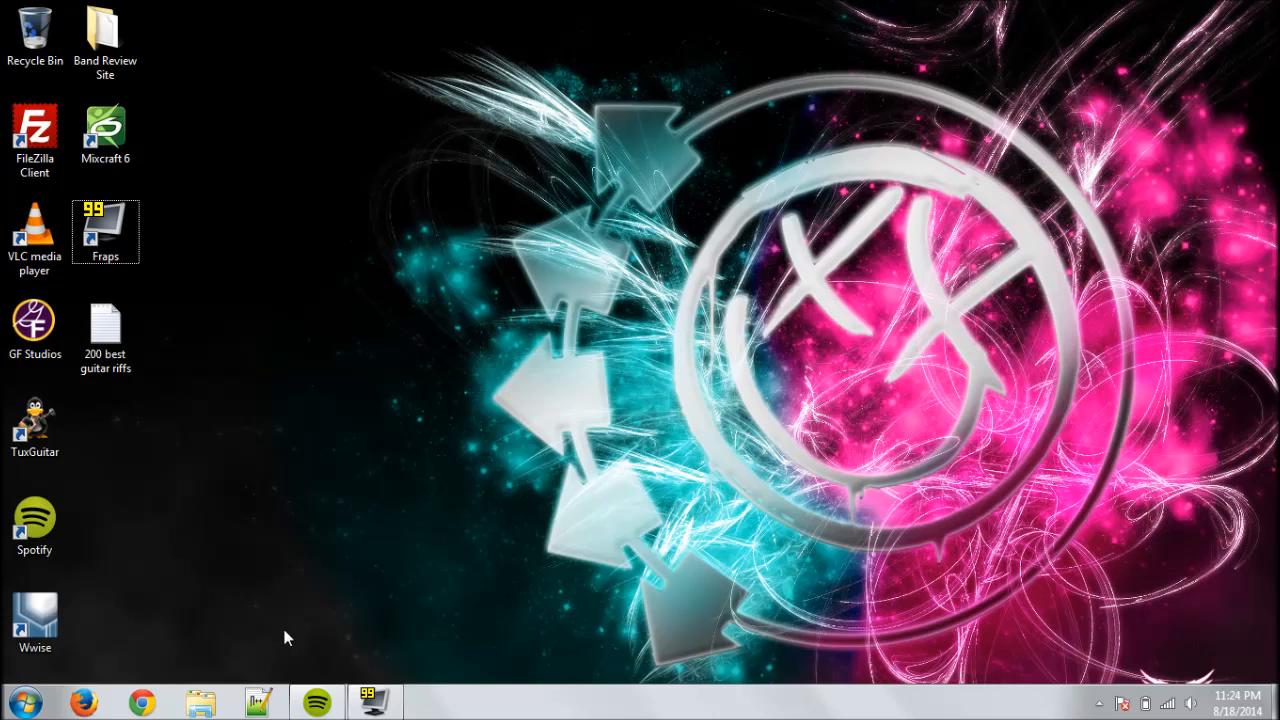
# Step: Switch to Spotify, look through the Classic rock playlist for a song by The Who, and close the window
pyautogui.click(318, 706)
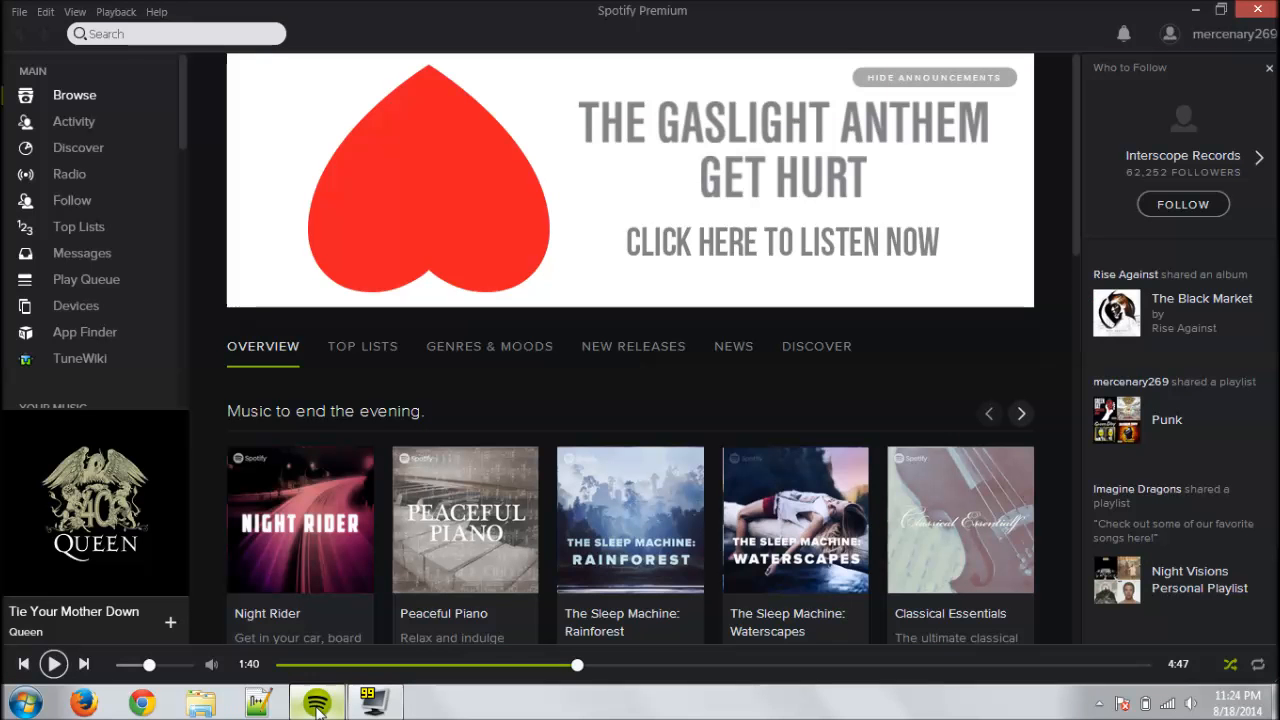
pyautogui.click(318, 706)
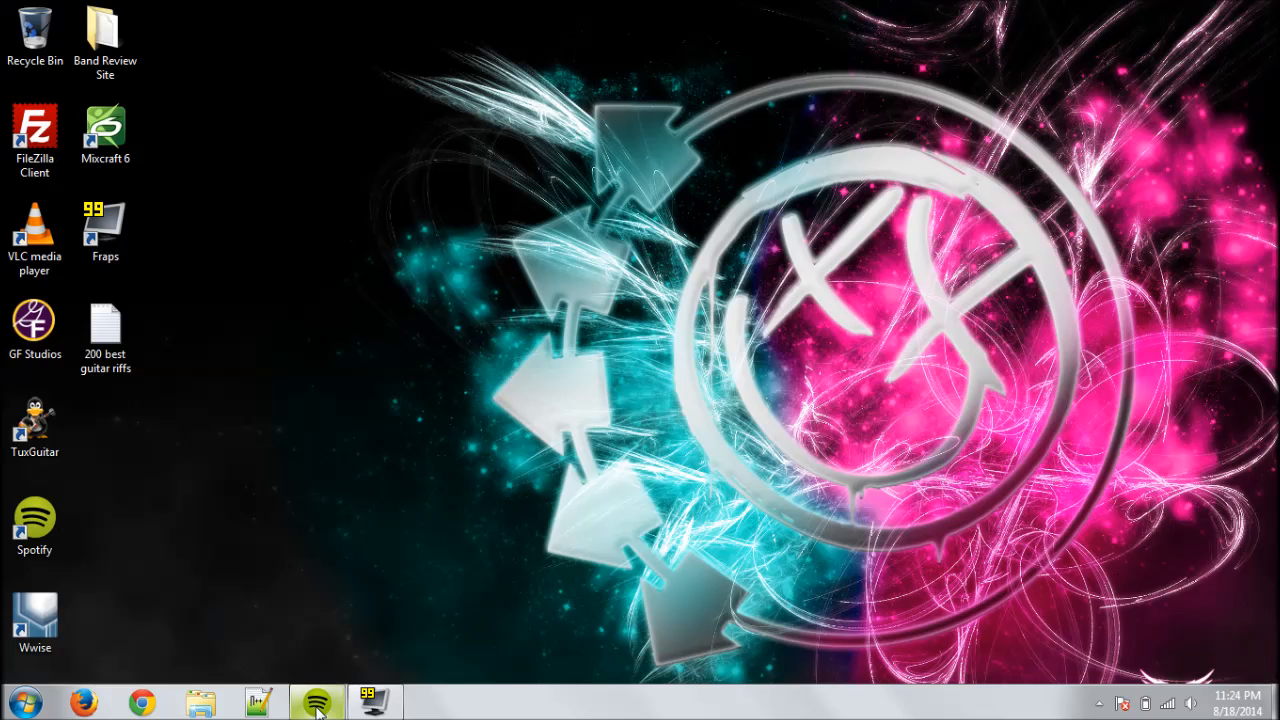
pyautogui.click(318, 706)
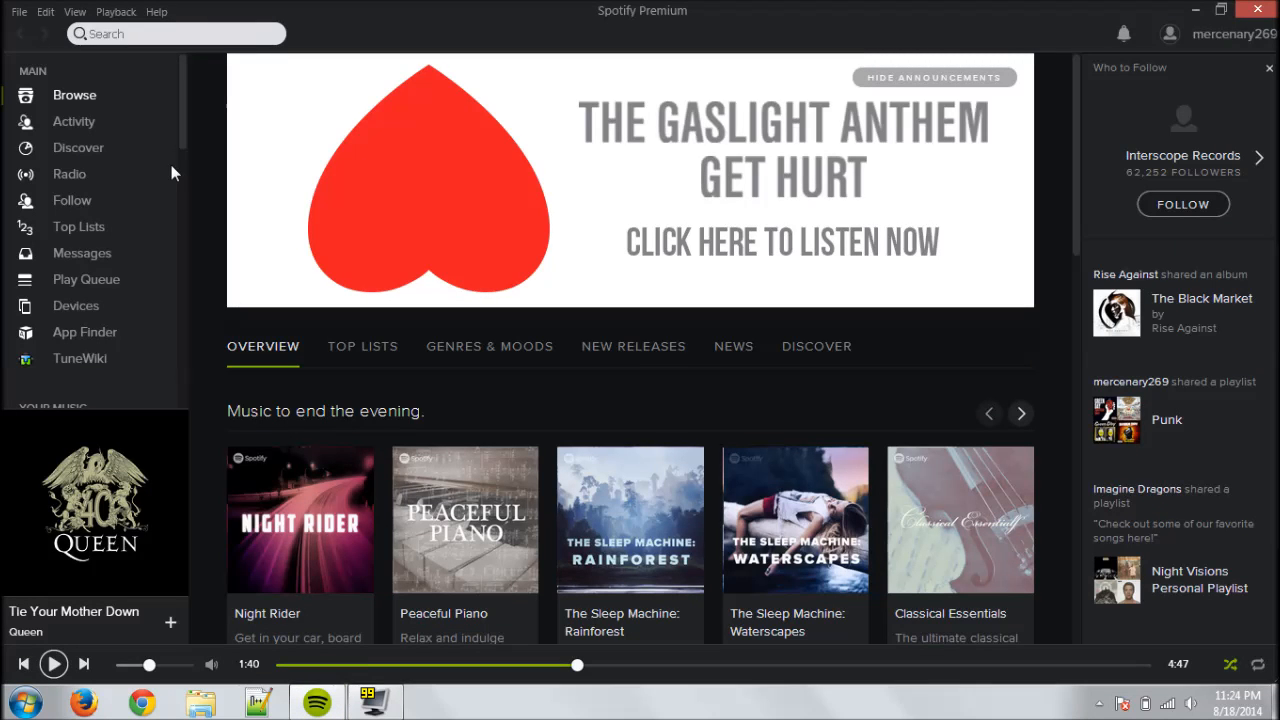
pyautogui.scroll(-10, 171, 165)
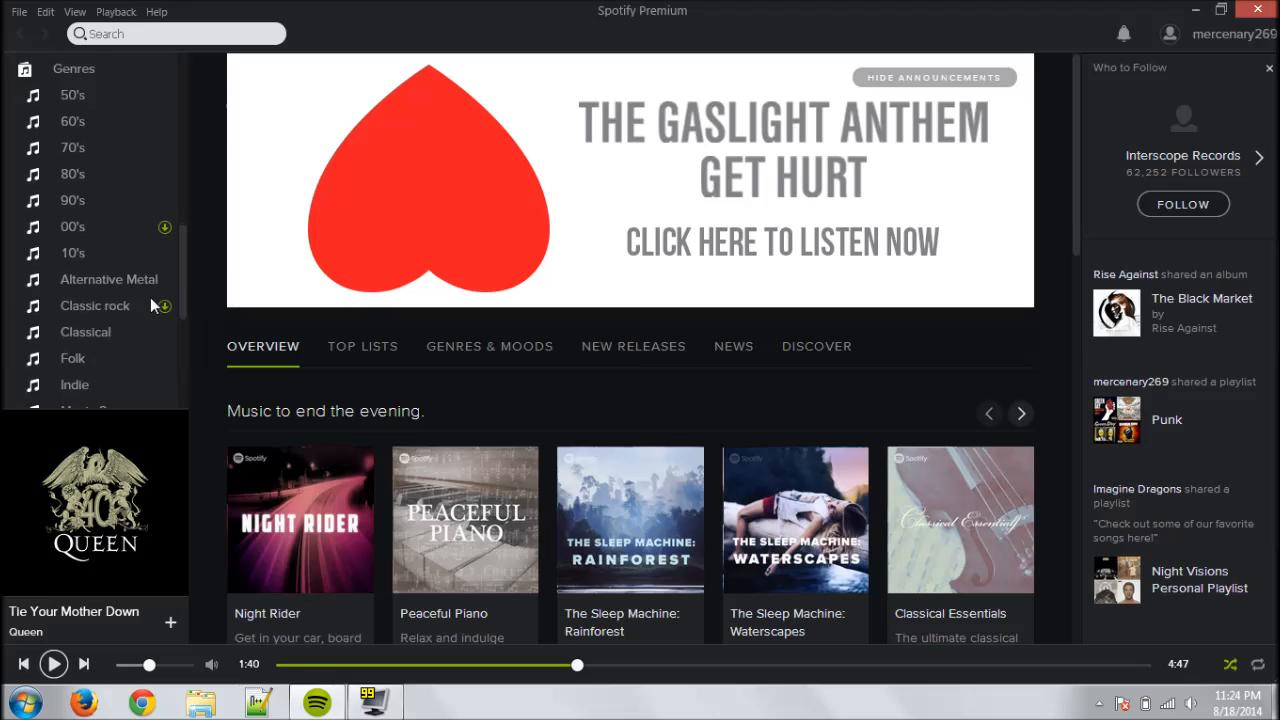
pyautogui.click(148, 300)
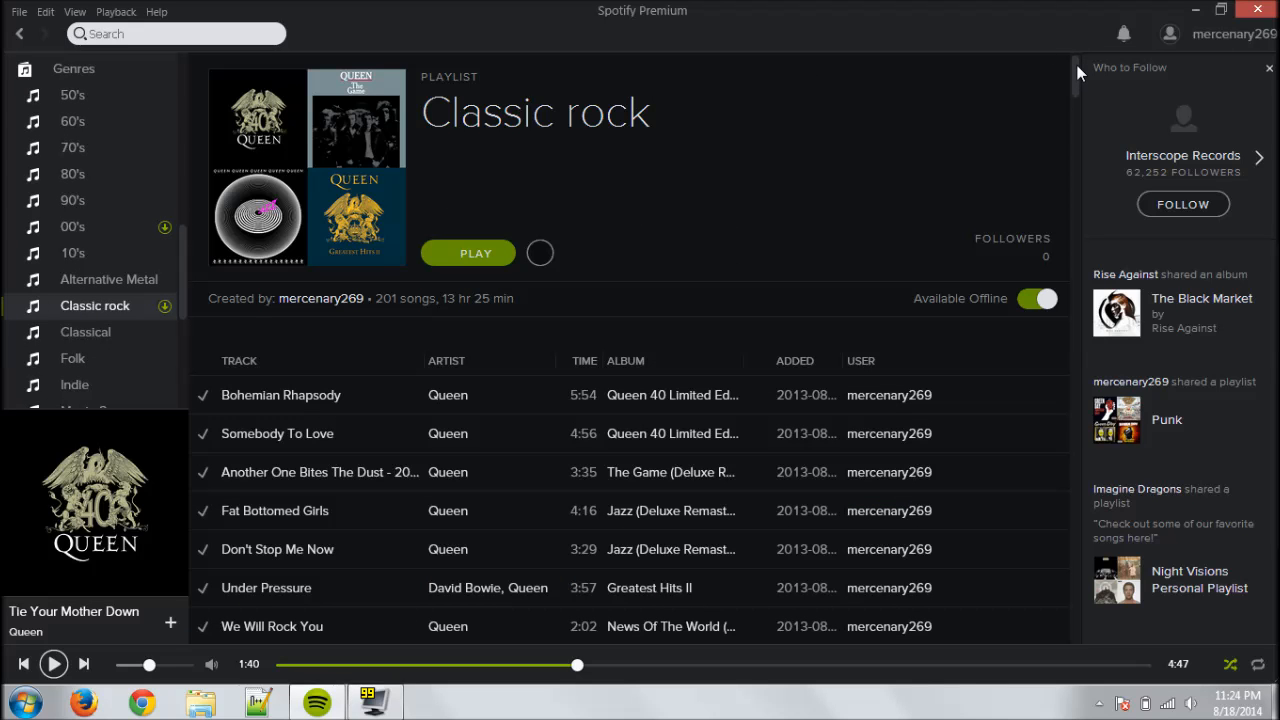
pyautogui.moveTo(1077, 65); pyautogui.dragTo(1115, 227)
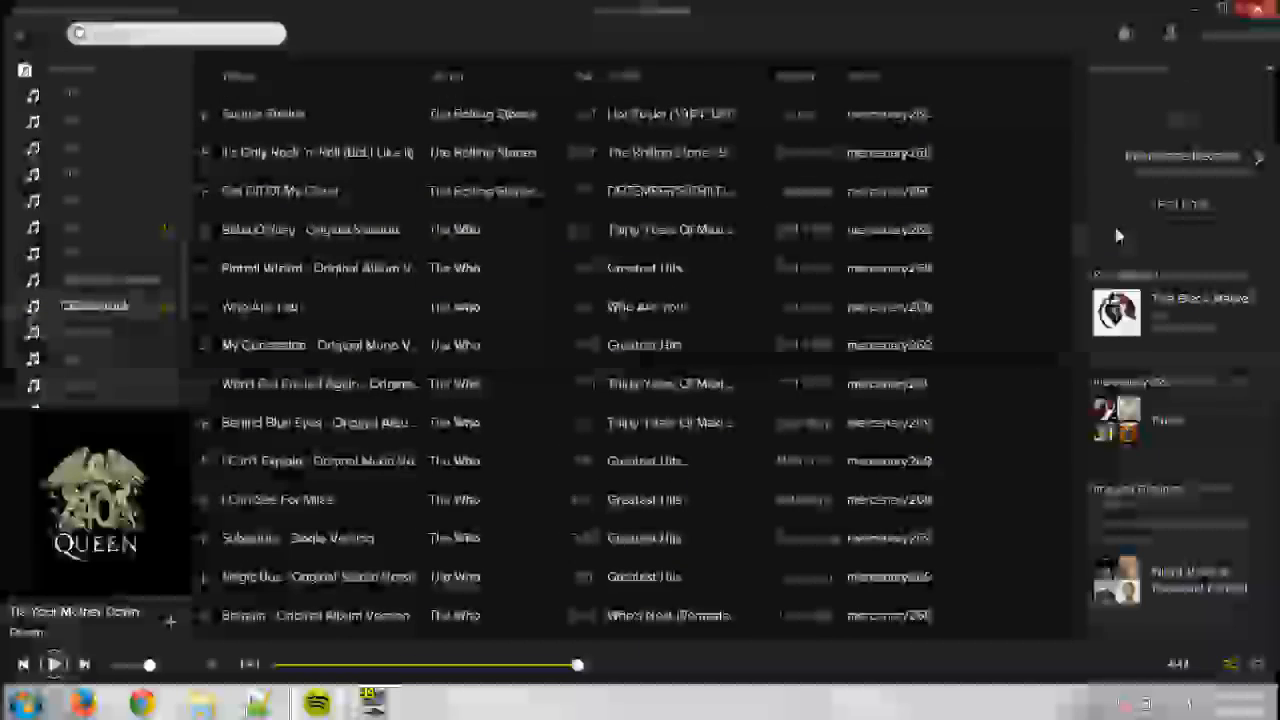
pyautogui.moveTo(1115, 229); pyautogui.dragTo(1113, 234)
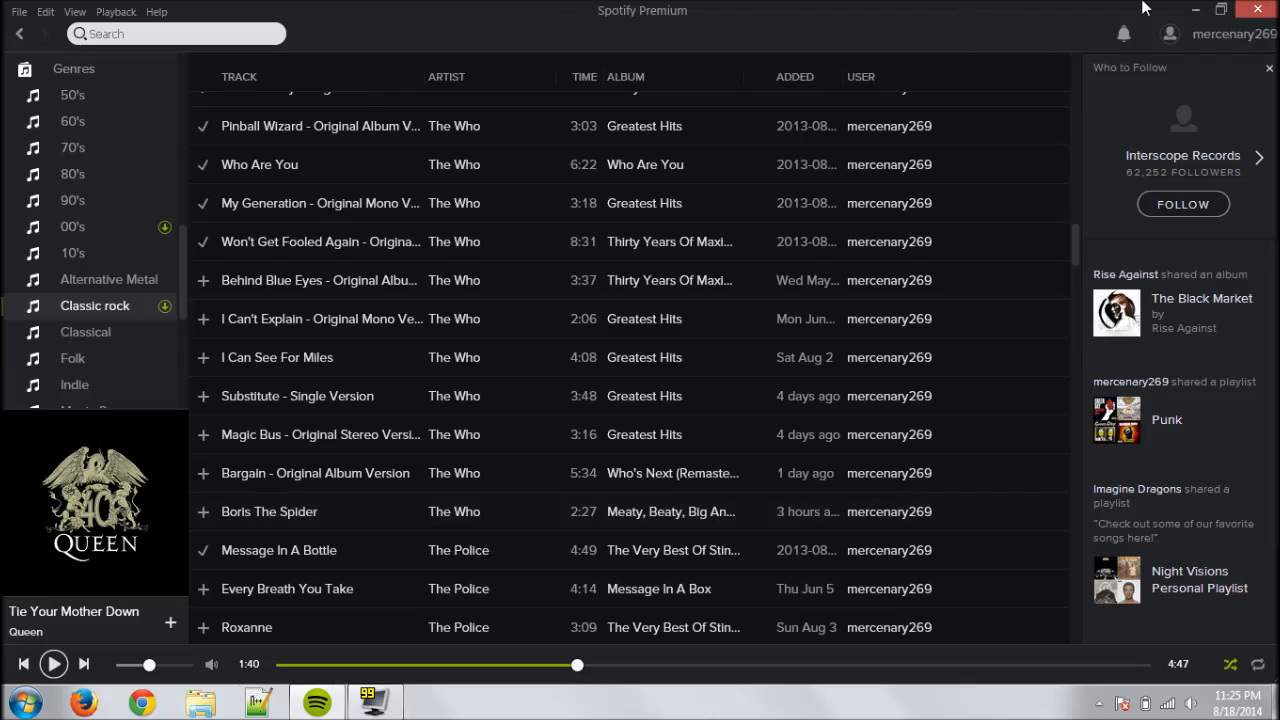
pyautogui.click(1255, 9)
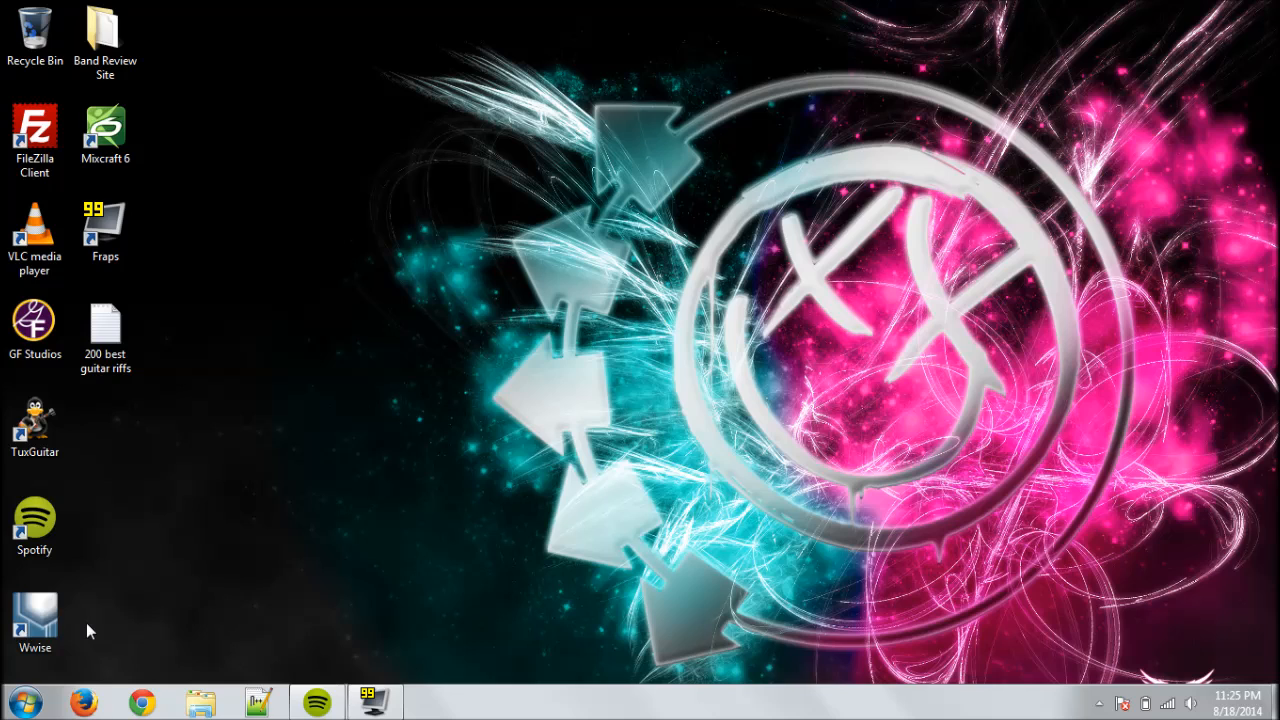
# Step: Switch to Chrome and go to ultimate-guitar.com
pyautogui.click(124, 708)
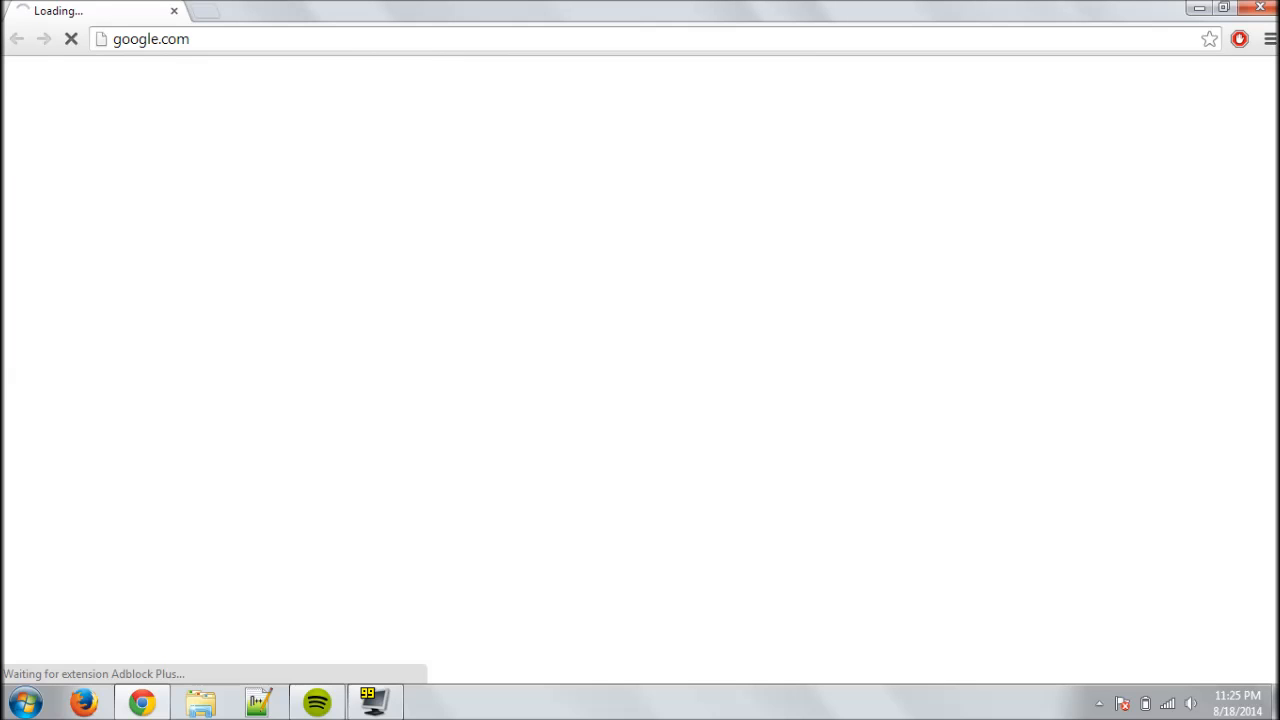
pyautogui.click(146, 40)
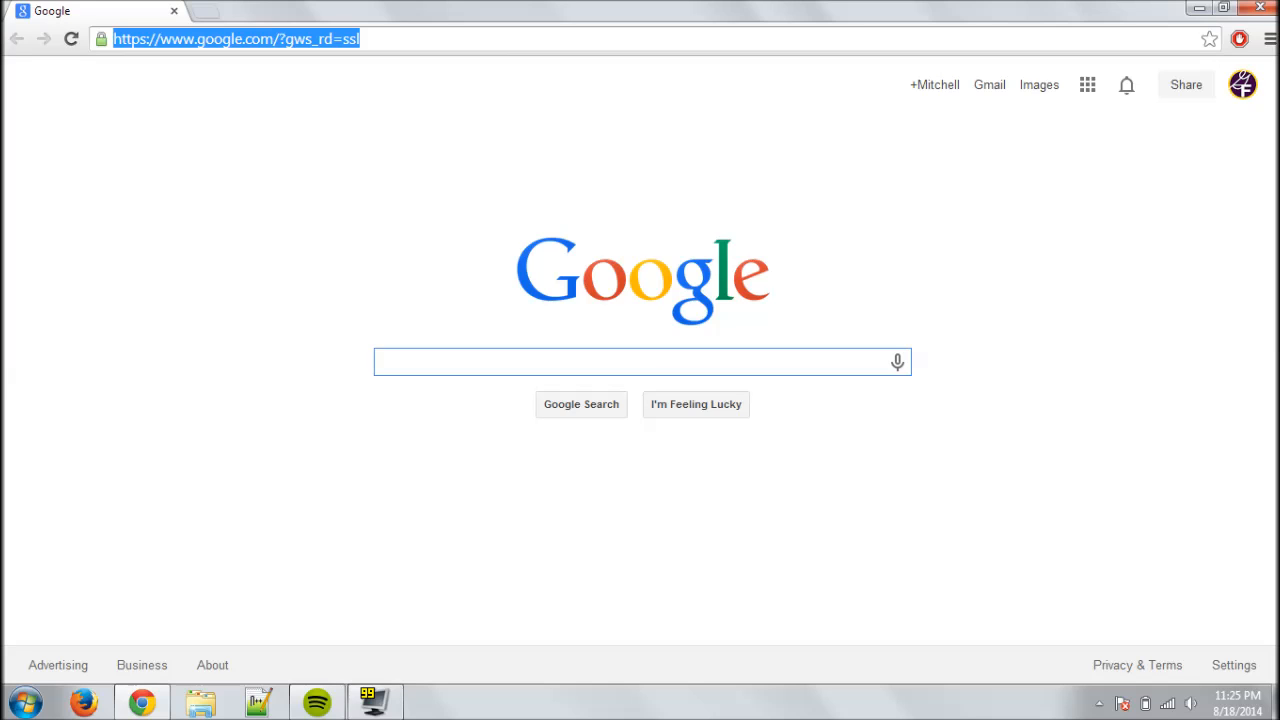
pyautogui.write('ultimate-guitar.com')
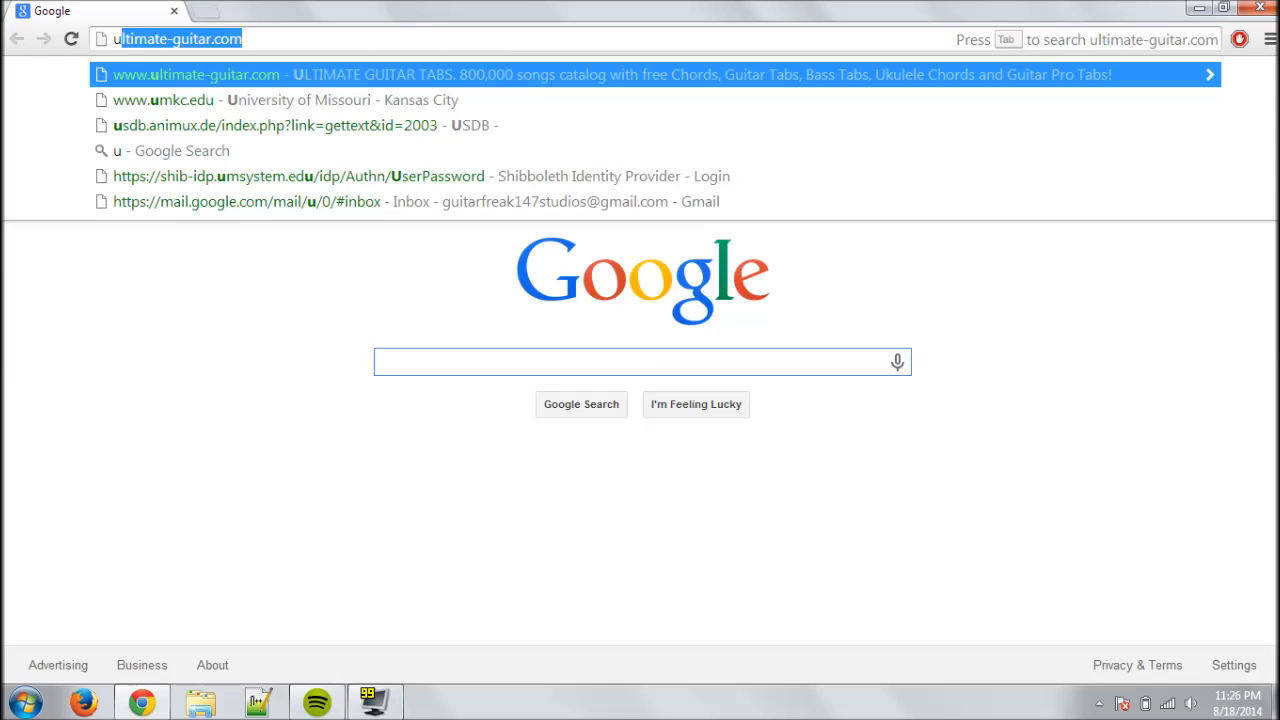
pyautogui.press('Return')
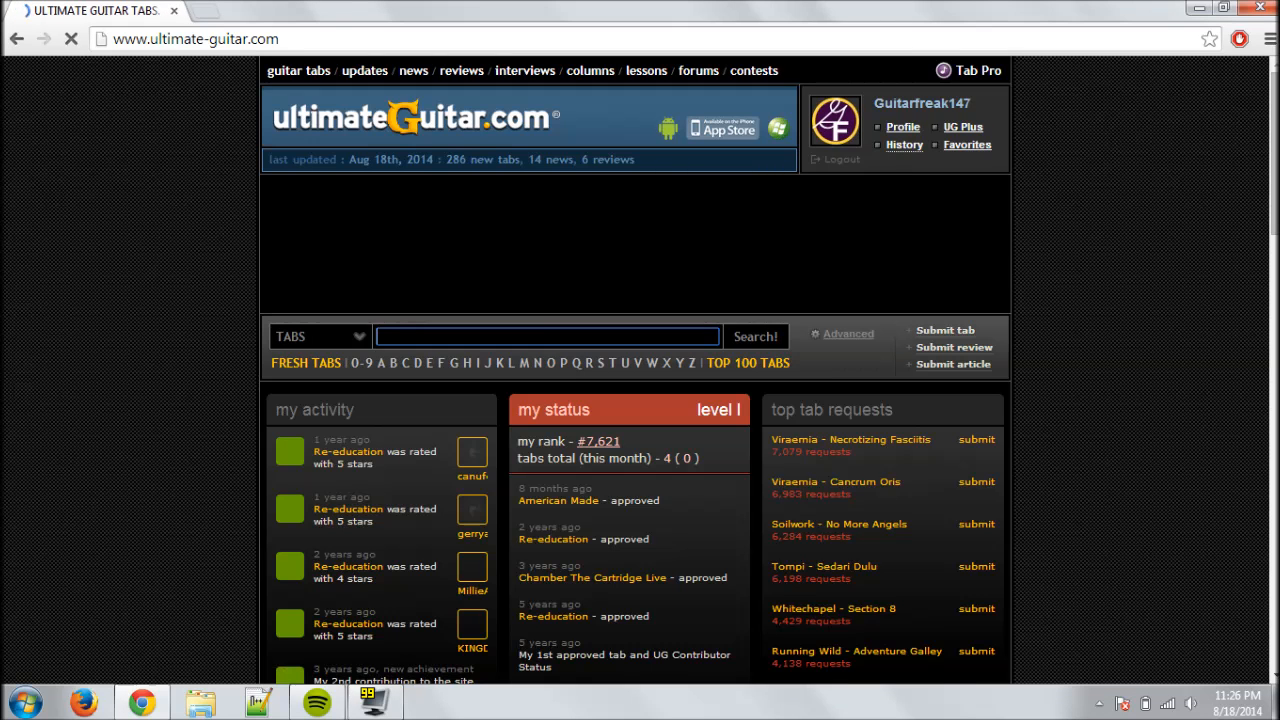
# Step: Search the site's tabs for "boris the spider"
pyautogui.write('boris')
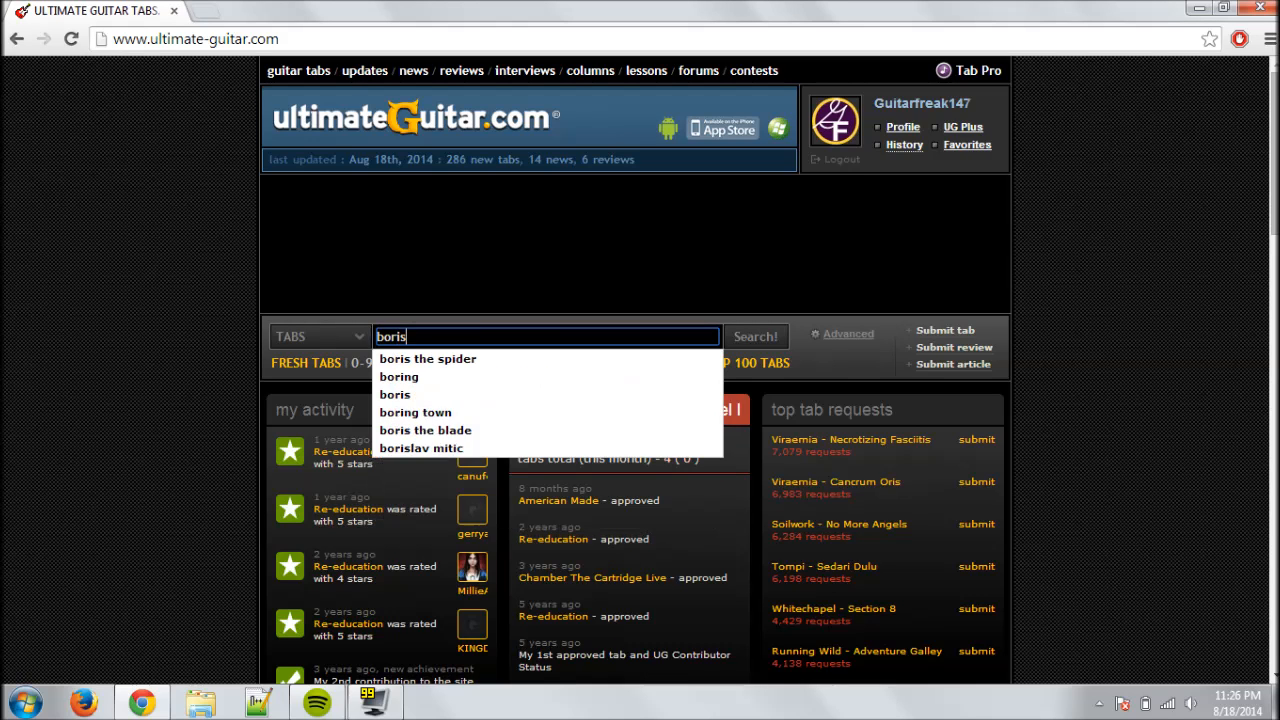
pyautogui.press('Down')
pyautogui.press('Return')
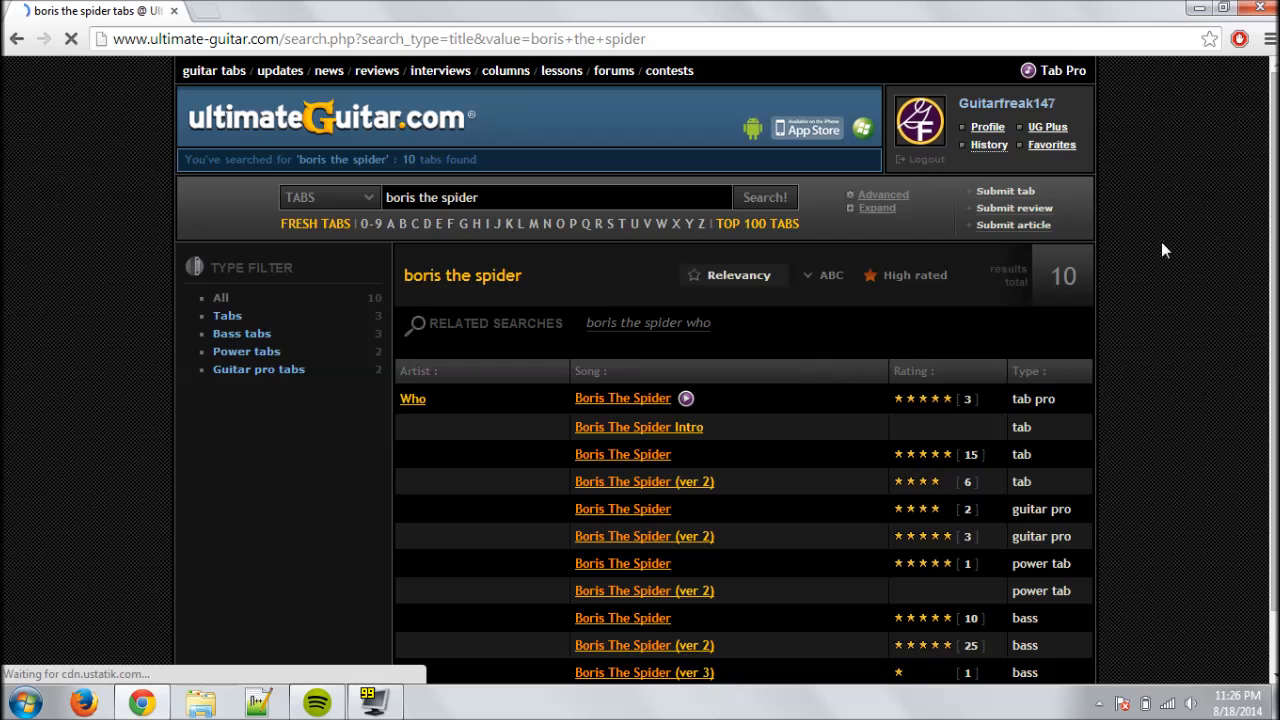
# Step: Download the Guitar Pro tab of Boris The Spider (ver 2) and preview its playback in TuxGuitar
pyautogui.scroll(-2, 1254, 432)
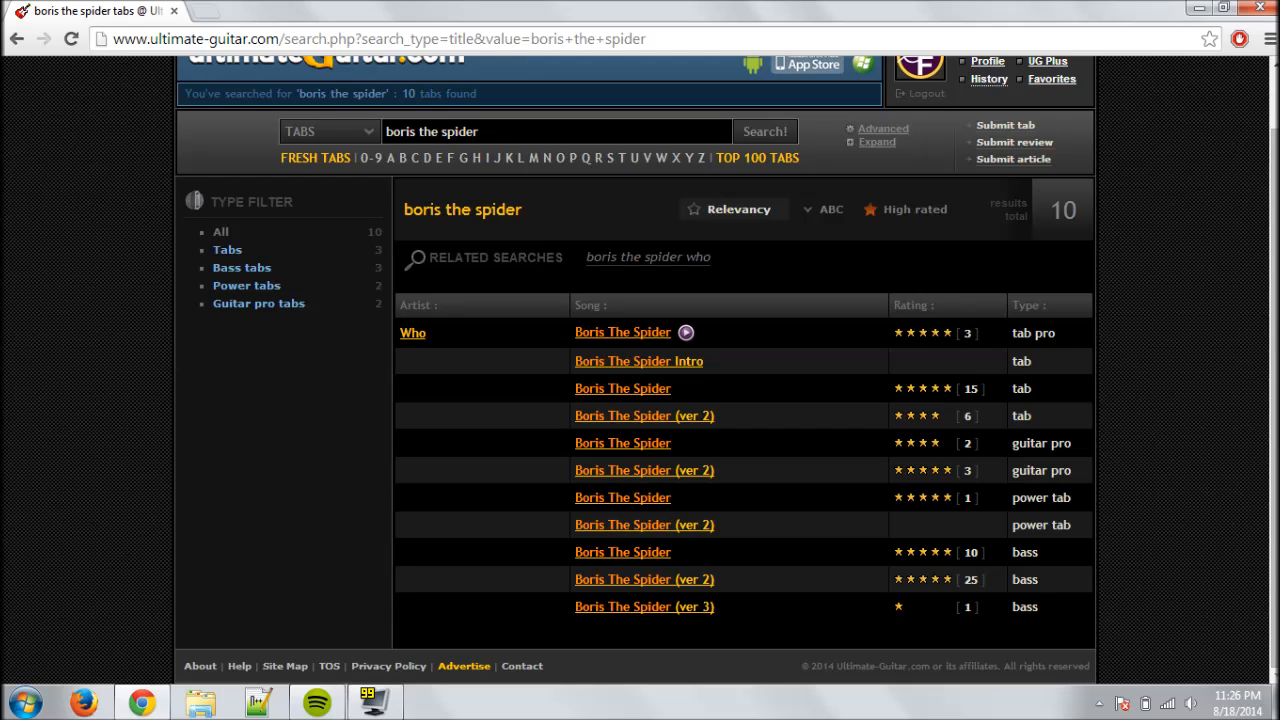
pyautogui.click(640, 469)
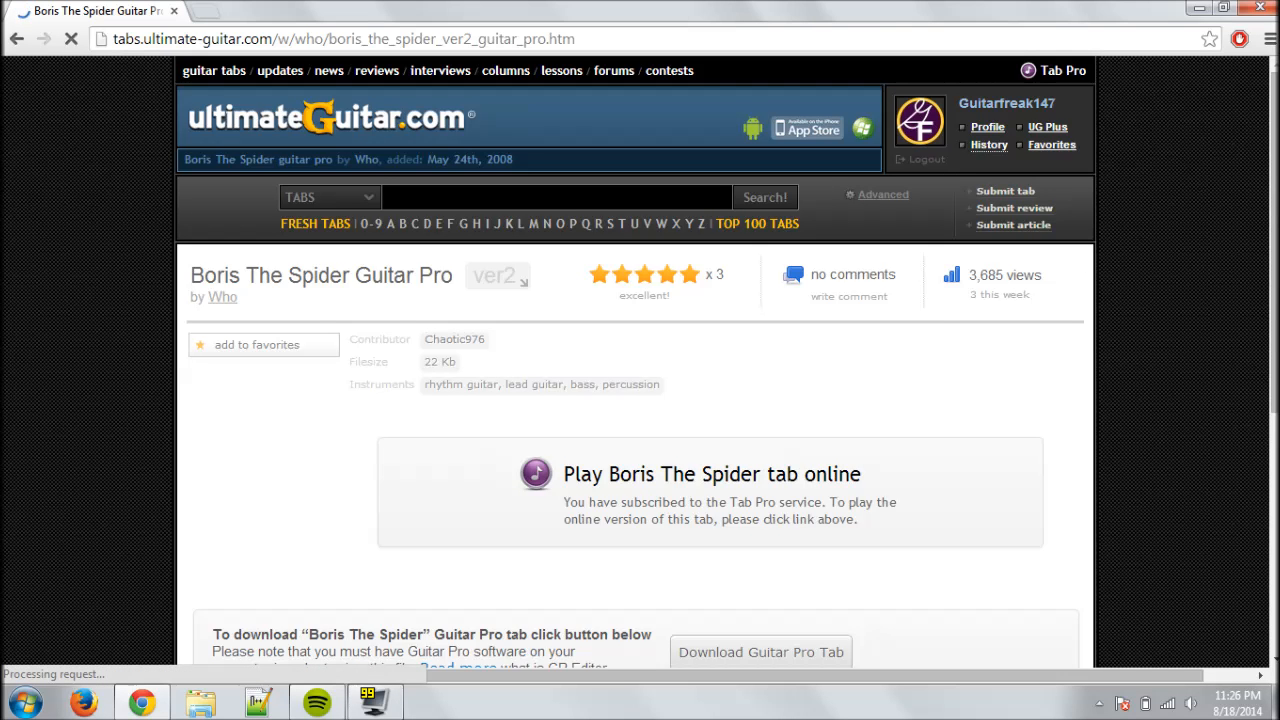
pyautogui.scroll(-3, 723, 376)
pyautogui.click(741, 405)
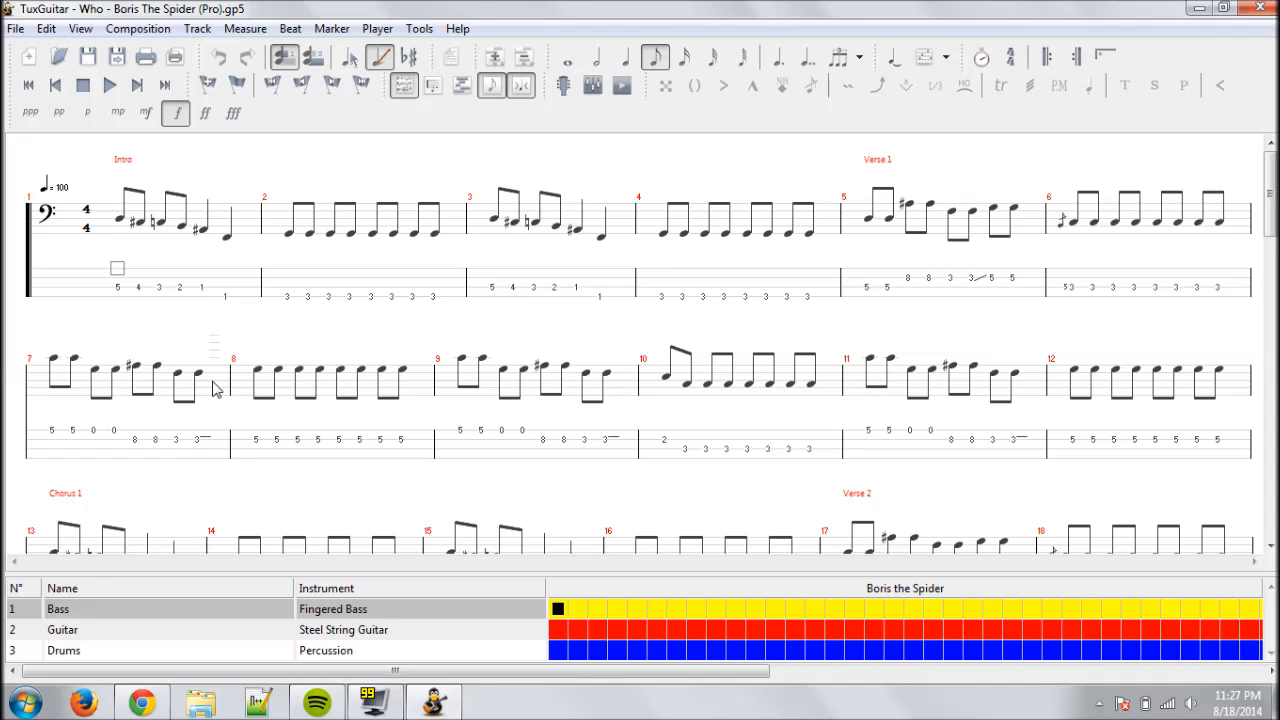
pyautogui.press('space')
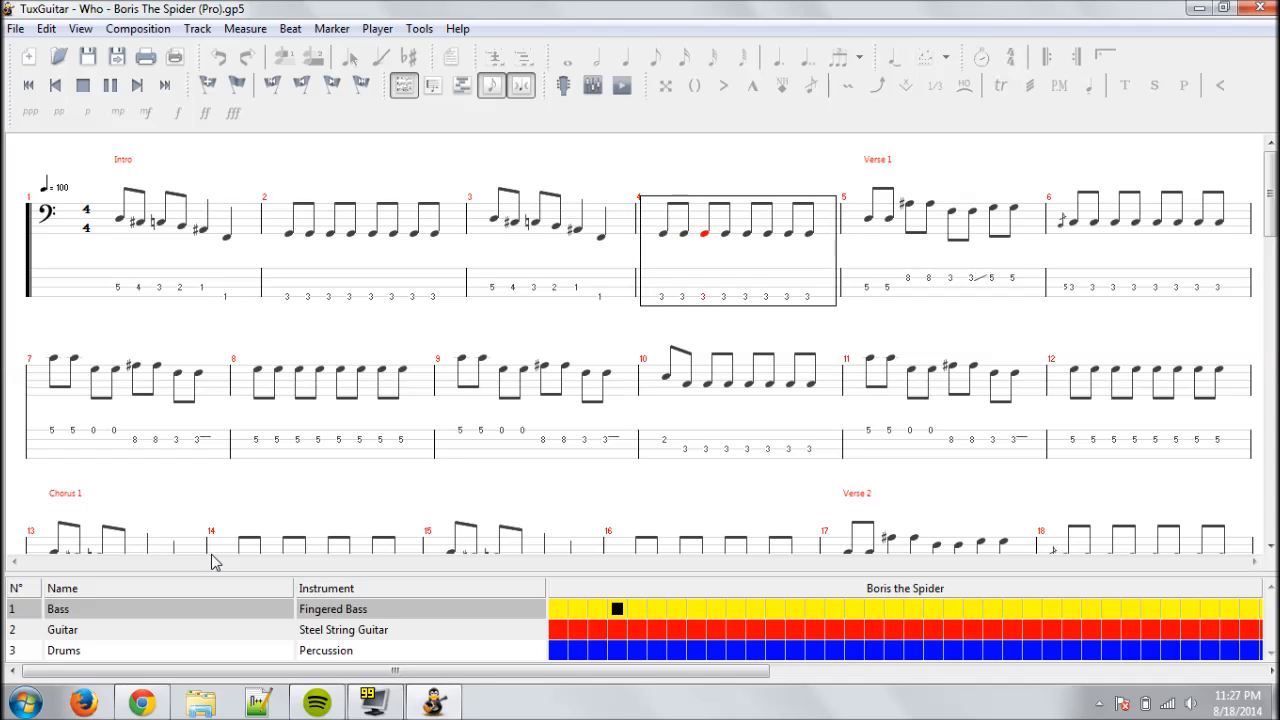
pyautogui.press('space')
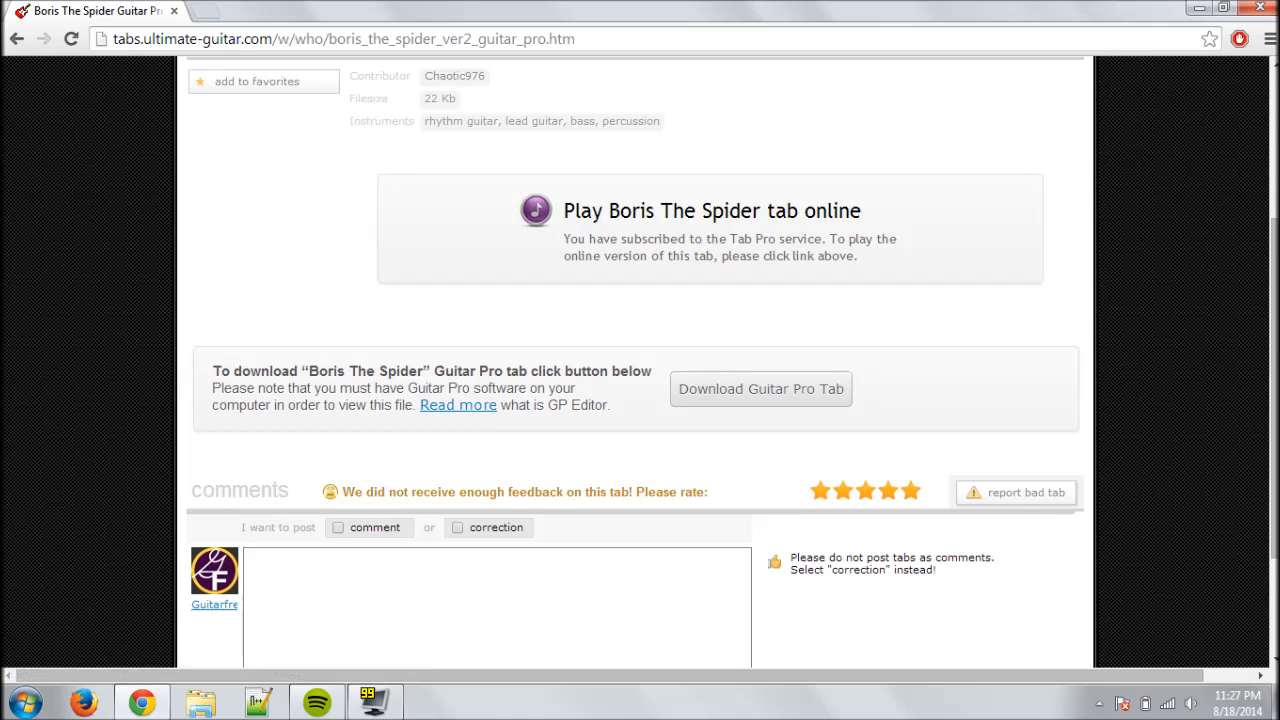
# Step: Search the web for "boris the spider mp3" and open the Mp3Olimp.net result
pyautogui.click(205, 38)
pyautogui.write('boris the spider mp3')
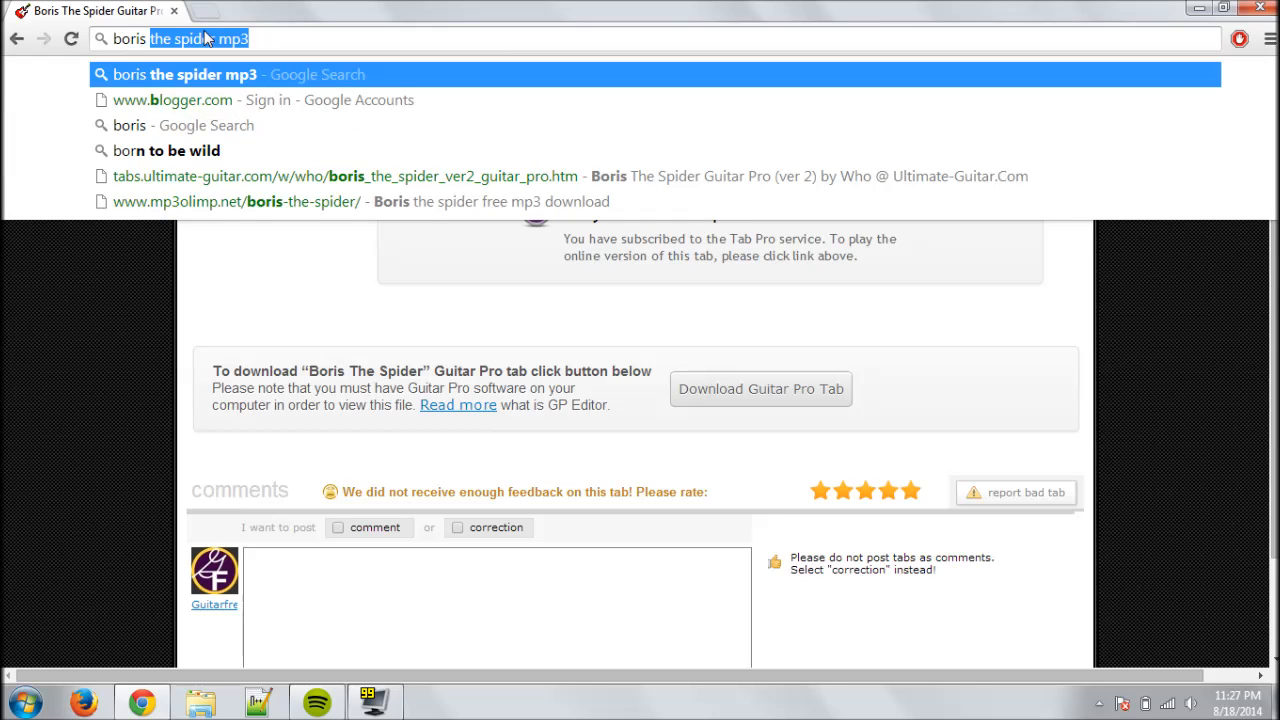
pyautogui.press('Return')
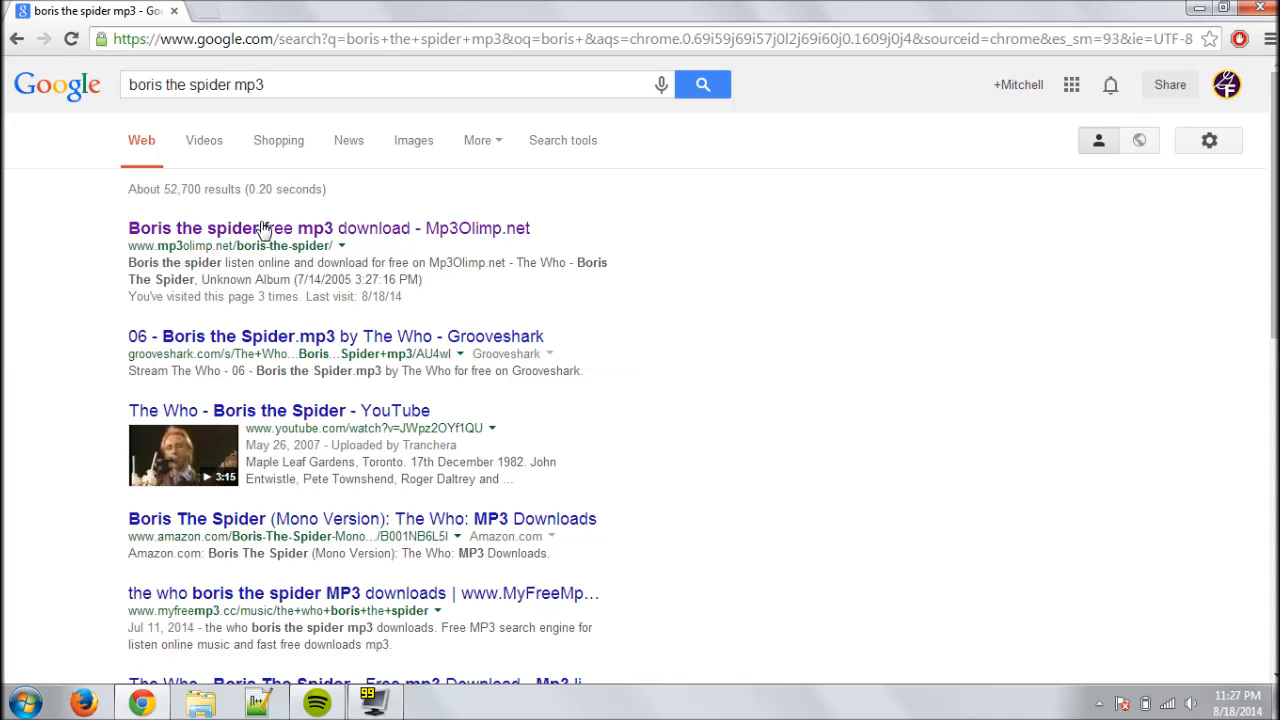
pyautogui.click(262, 231)
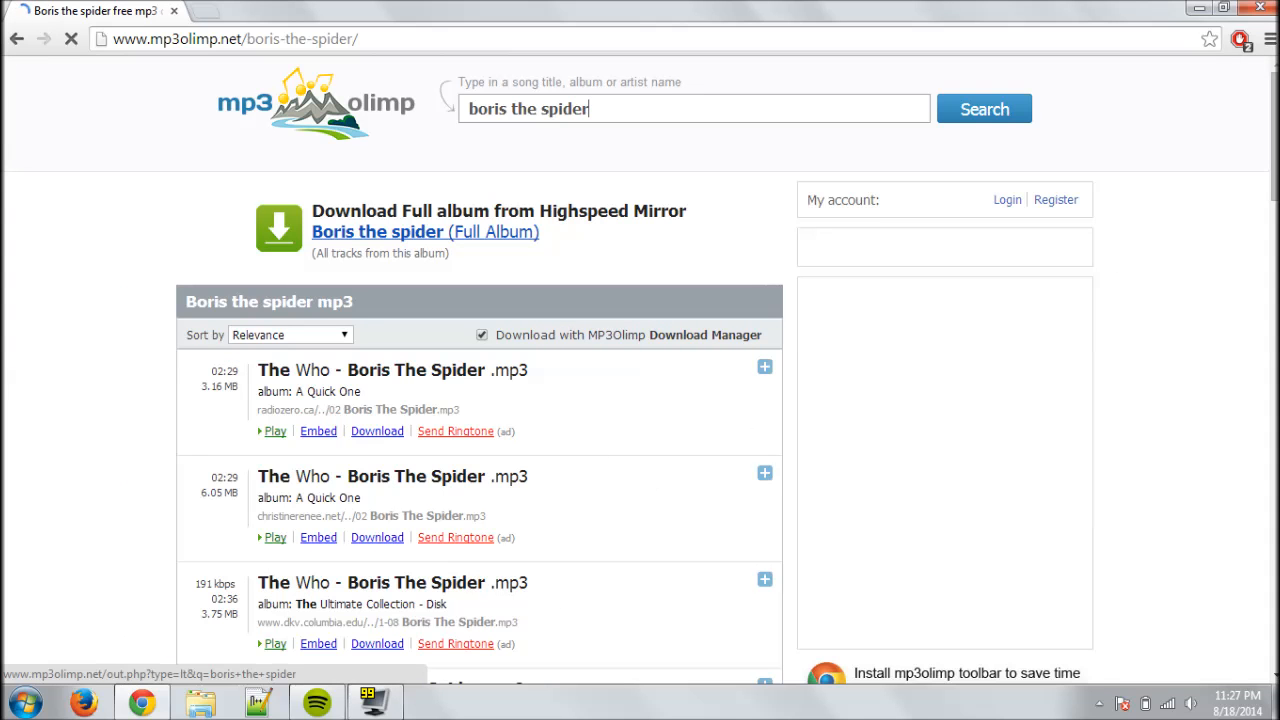
# Step: Preview the 6.05 MB The Who - Boris The Spider mp3 and save it to Downloads as "Boris the Spider"
pyautogui.scroll(-2, 640, 370)
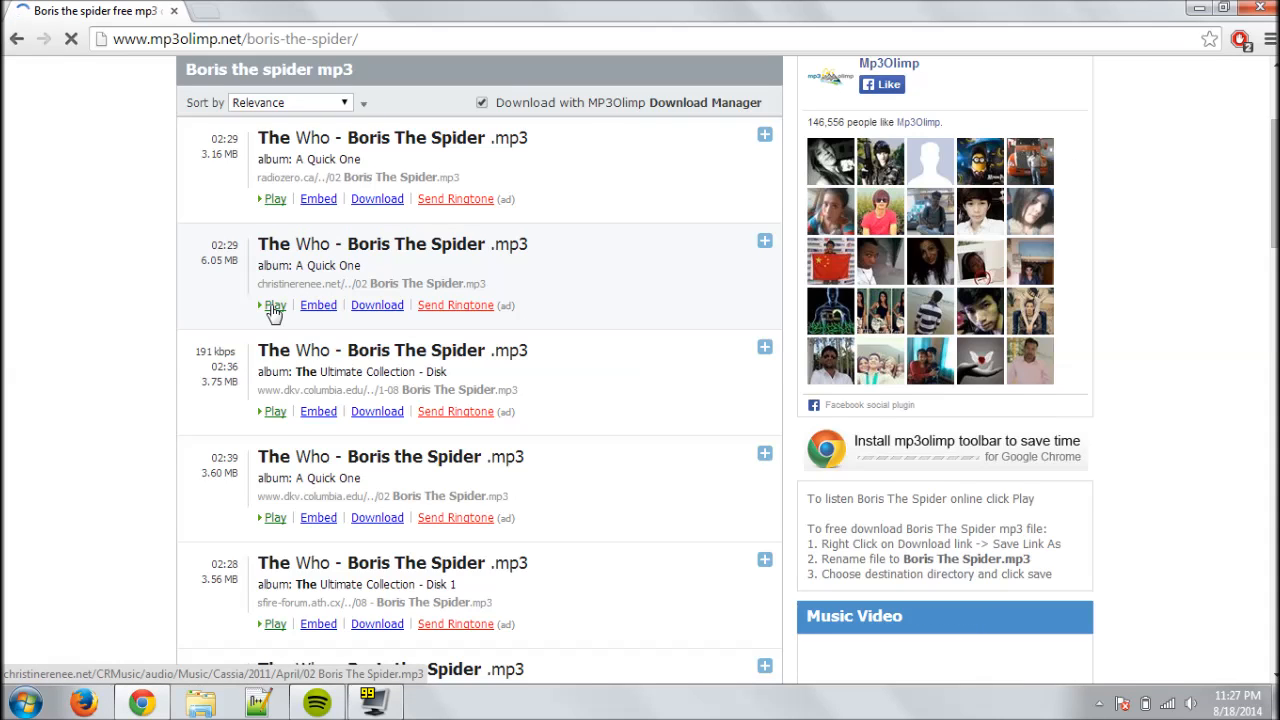
pyautogui.click(274, 305)
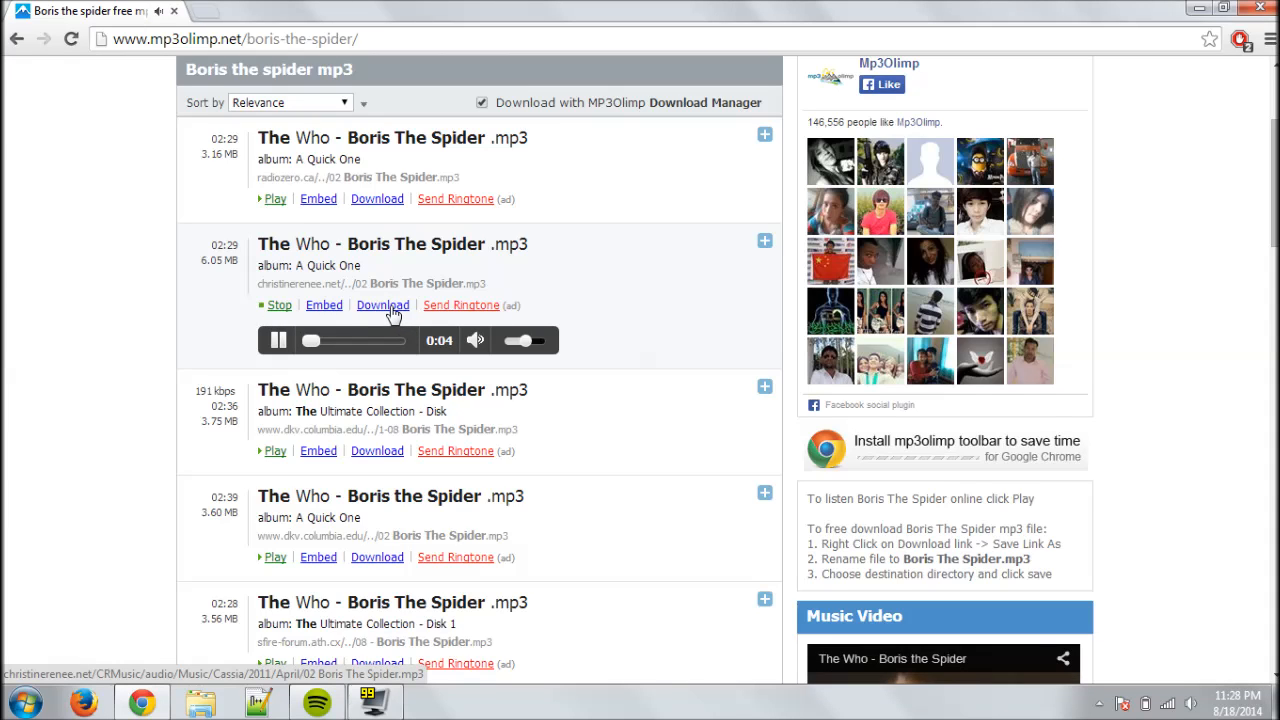
pyautogui.rightClick(393, 313)
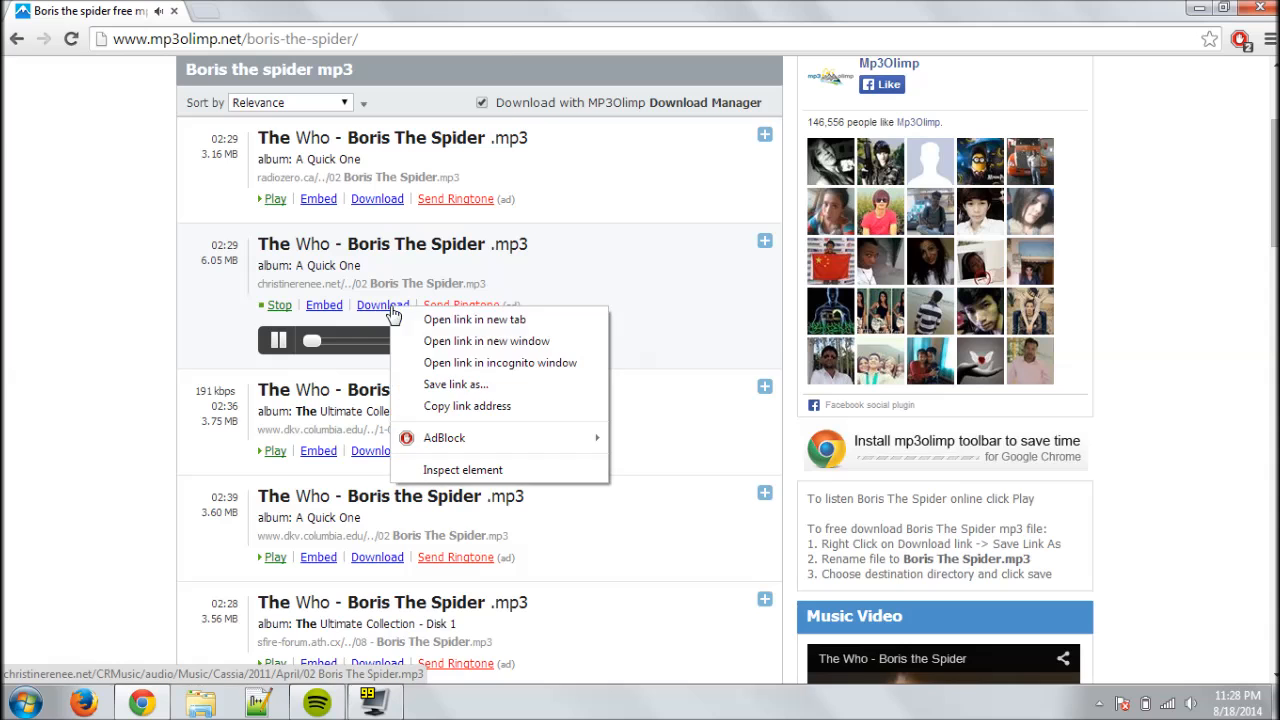
pyautogui.click(434, 383)
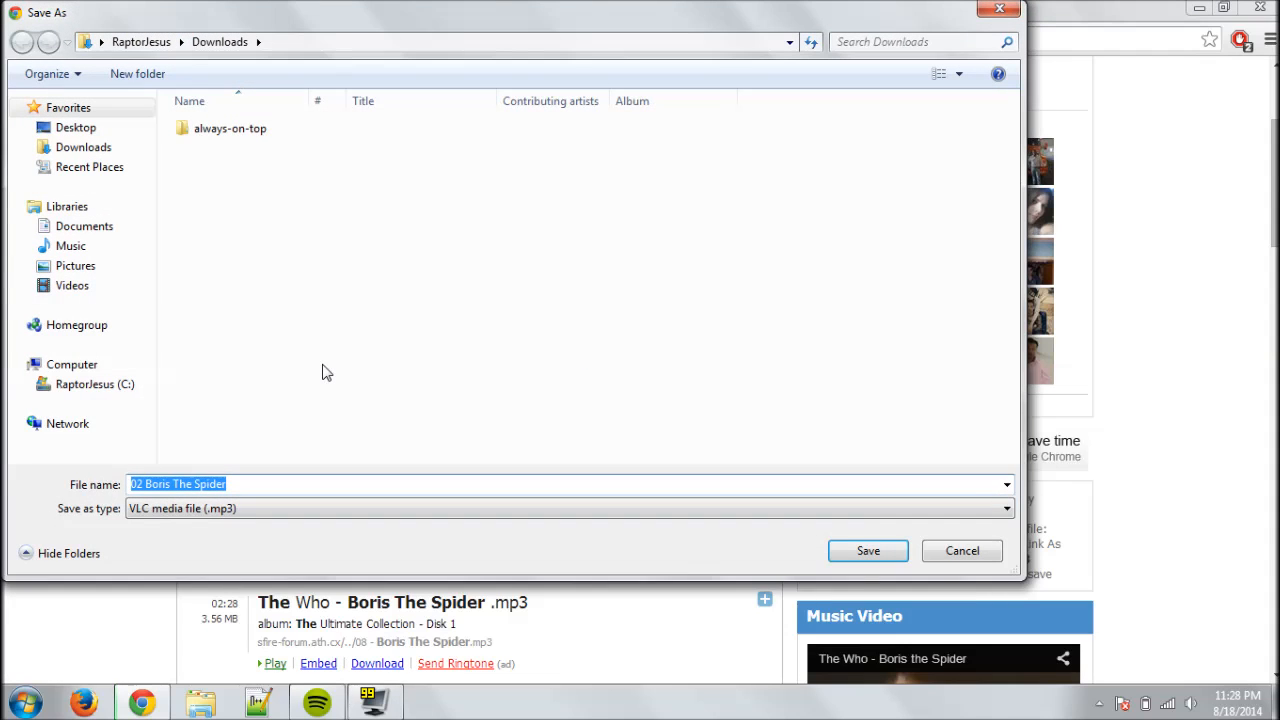
pyautogui.write('Boris the Spider')
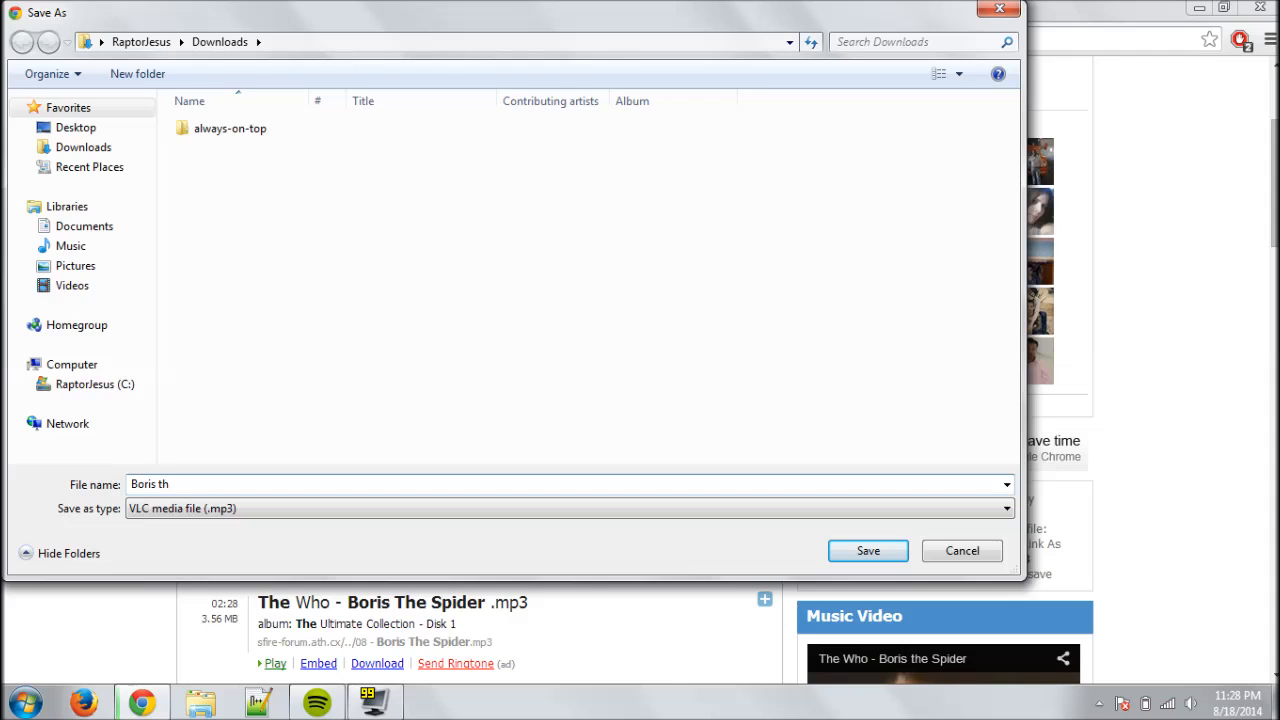
pyautogui.press('Return')
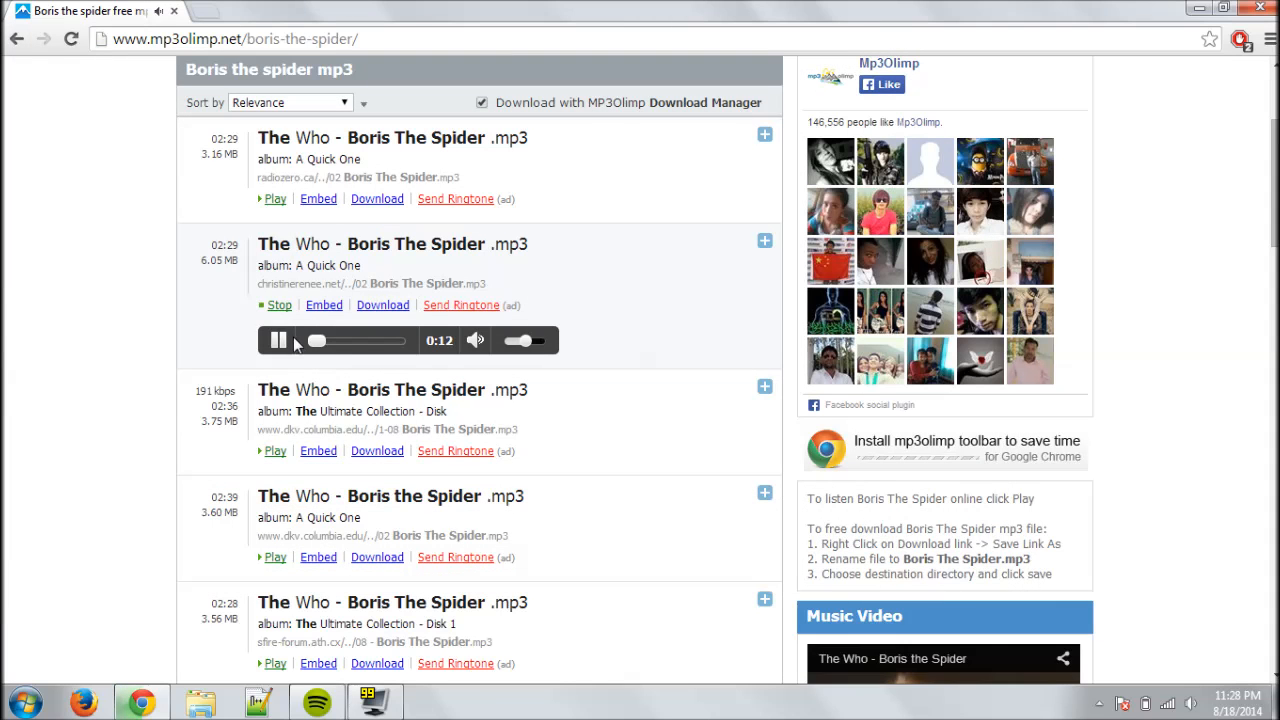
# Step: In the Downloads folder, select both the Boris the Spider mp3 and the Who - Boris The Spider (Pro) tab file
pyautogui.click(205, 702)
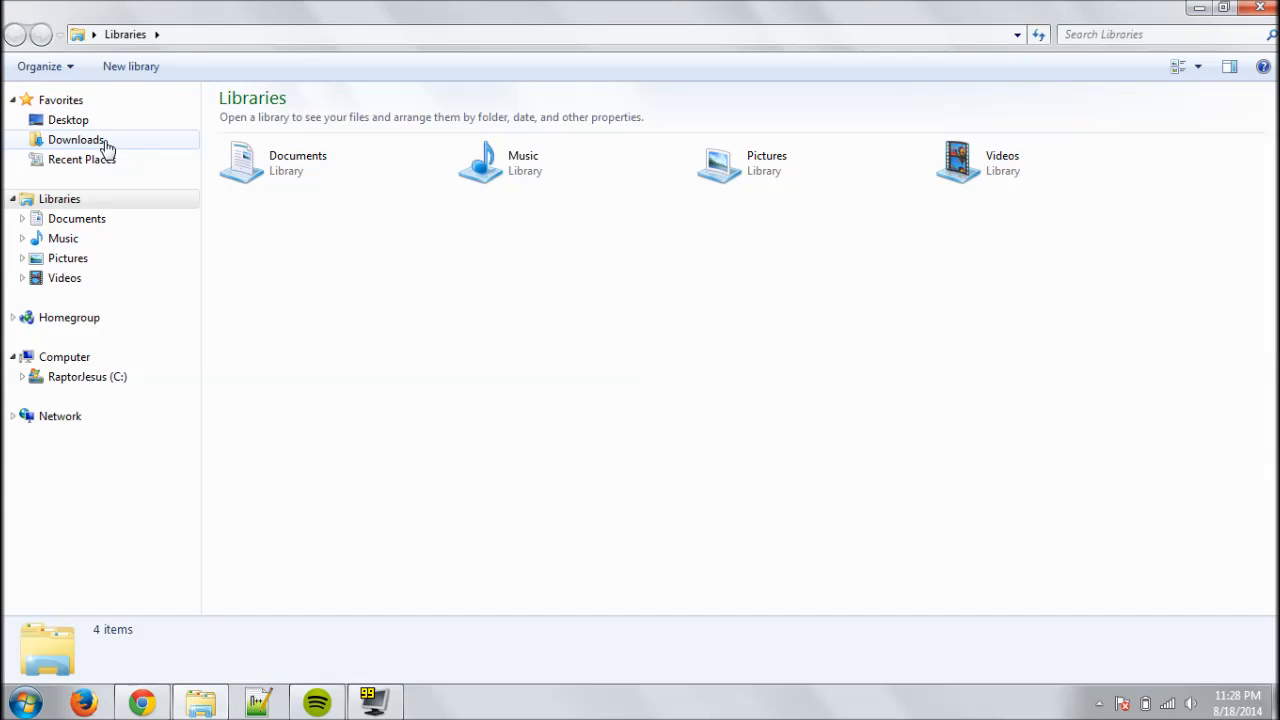
pyautogui.click(107, 143)
pyautogui.click(251, 117)
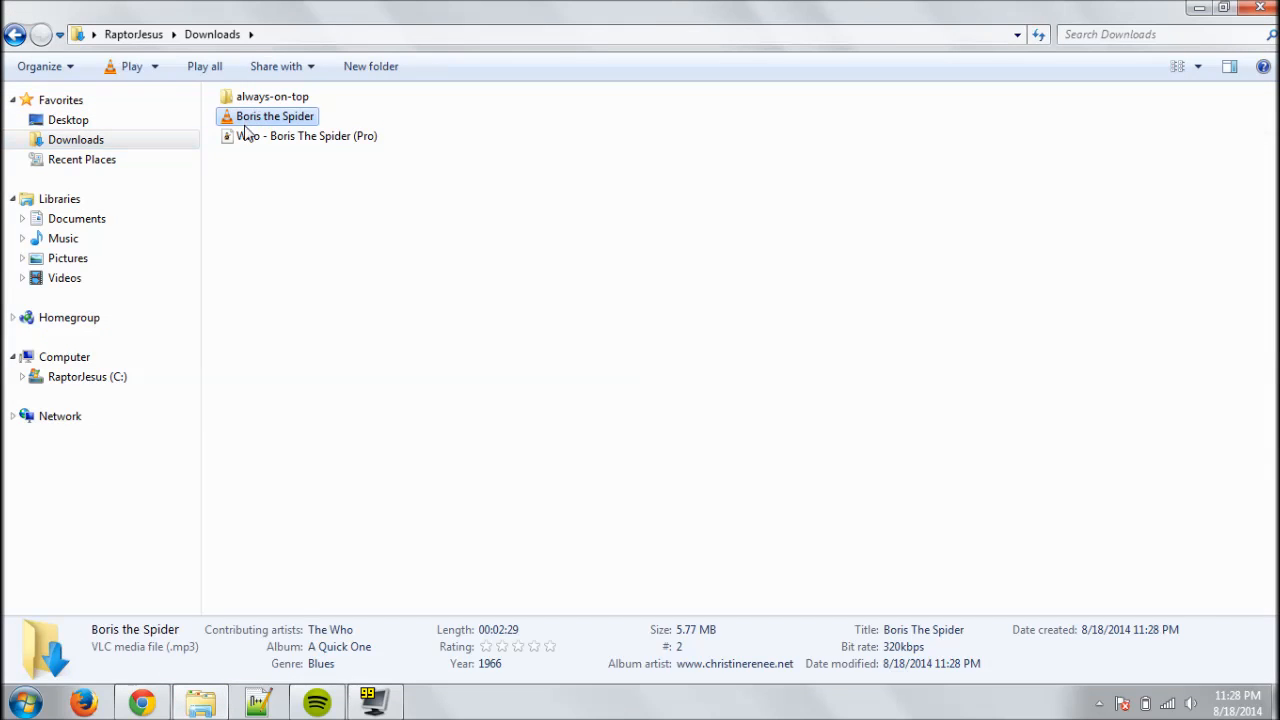
pyautogui.keyDown('ctrl'); pyautogui.click(251, 140); pyautogui.keyUp('ctrl')
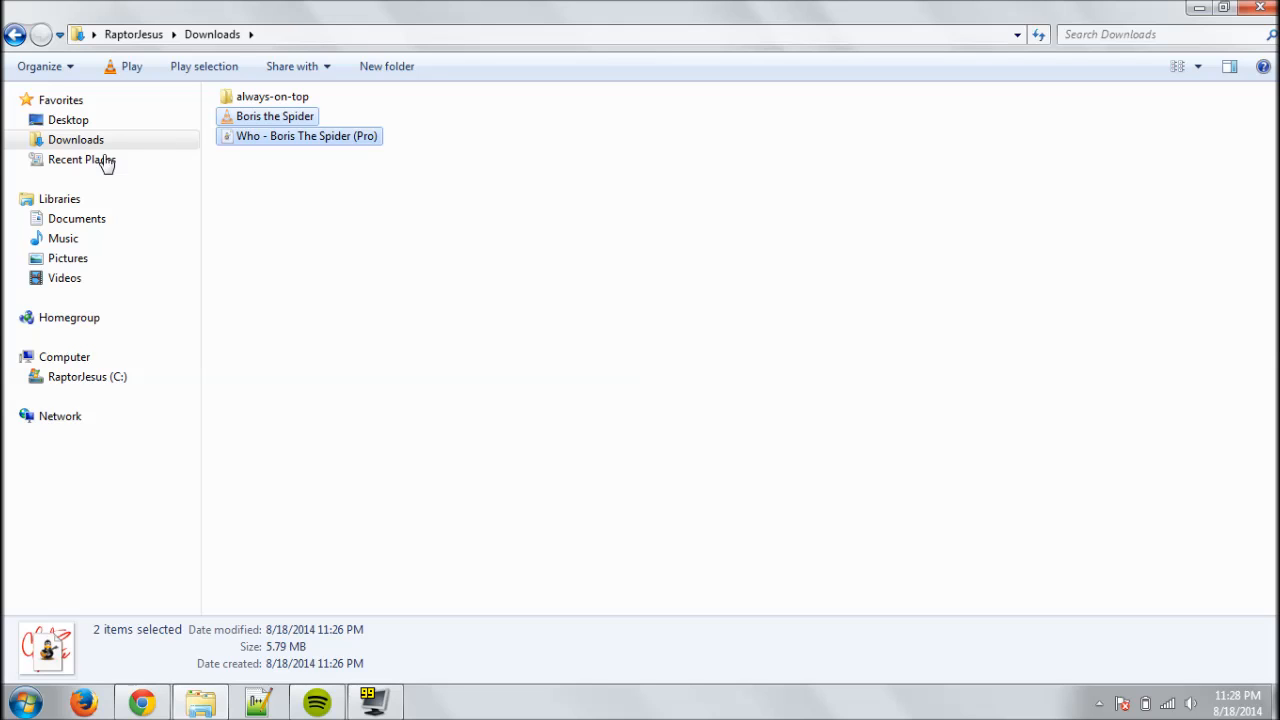
# Step: Open the Rocksmith Custom folder in the Documents library, select the 01 Editor On Fire folder, and look through the folder's contents
pyautogui.click(88, 221)
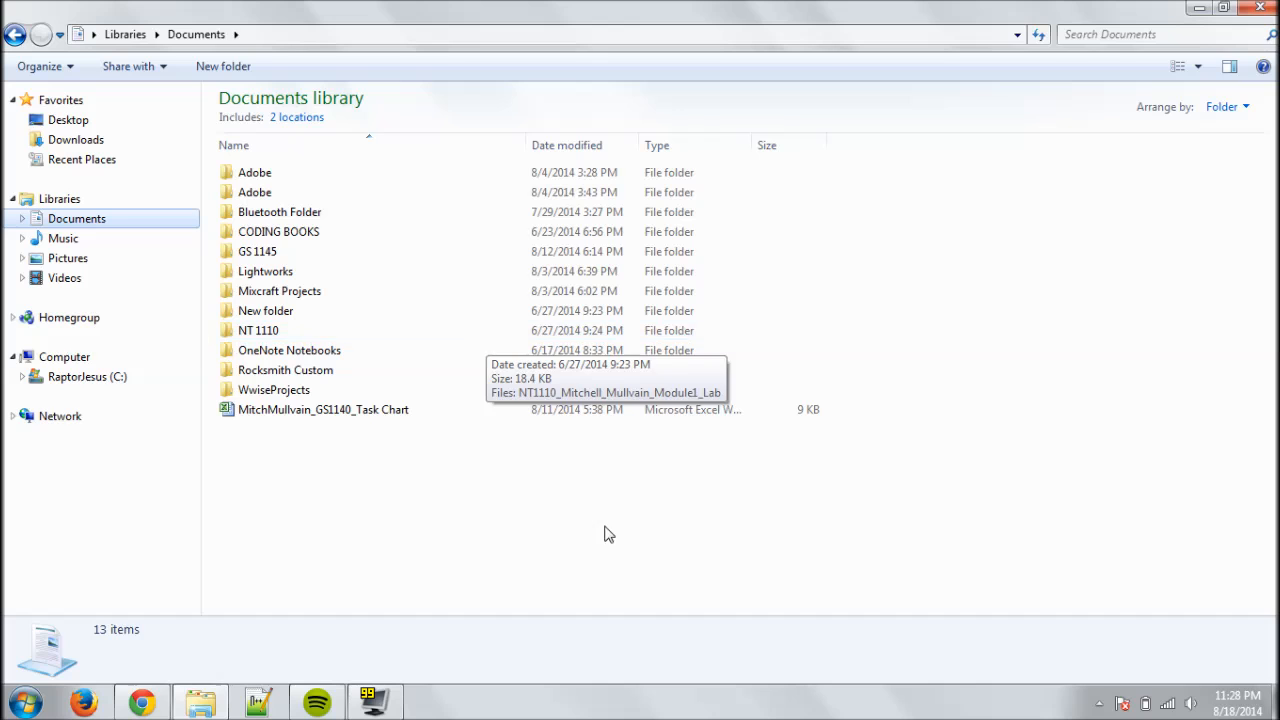
pyautogui.doubleClick(500, 369)
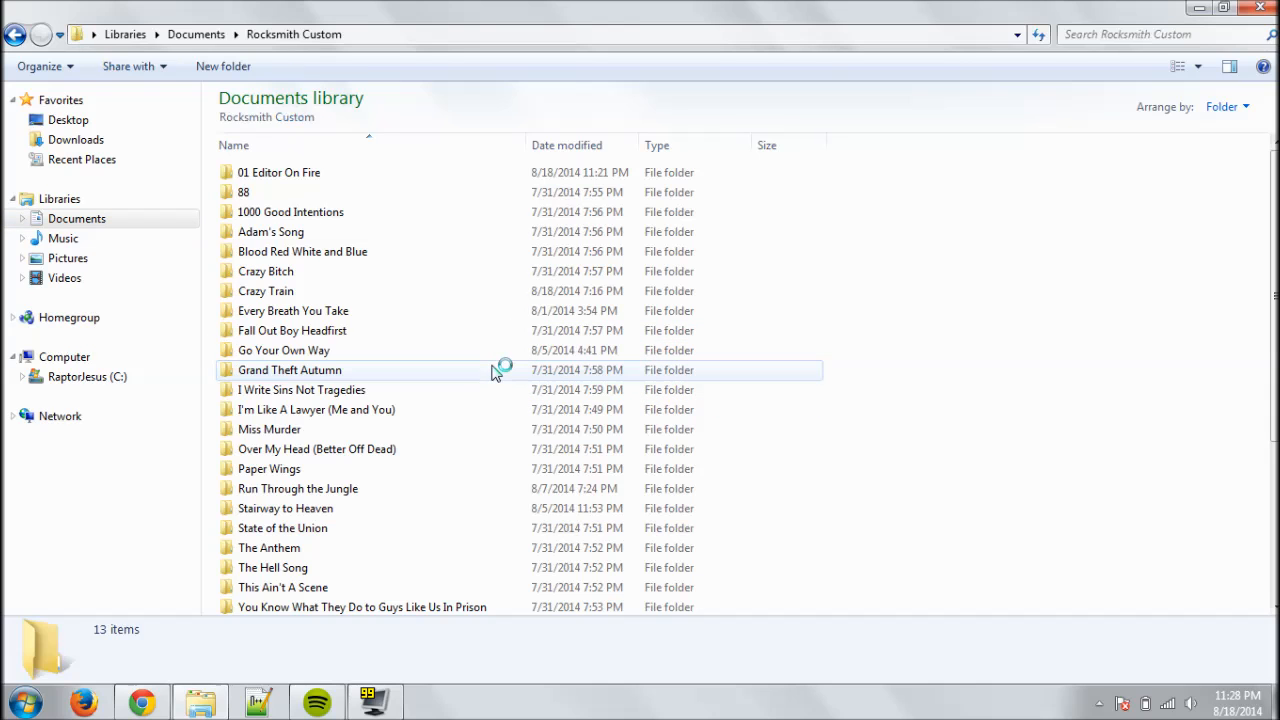
pyautogui.click(615, 173)
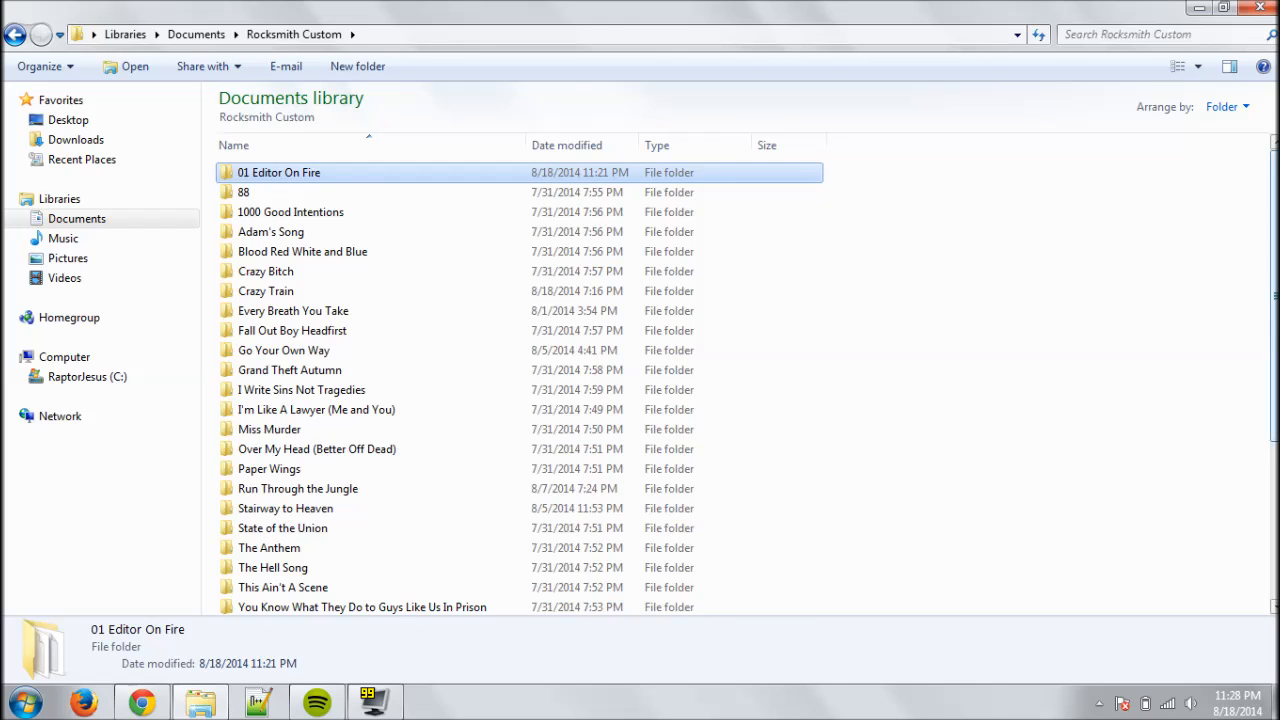
pyautogui.scroll(-4, 900, 360)
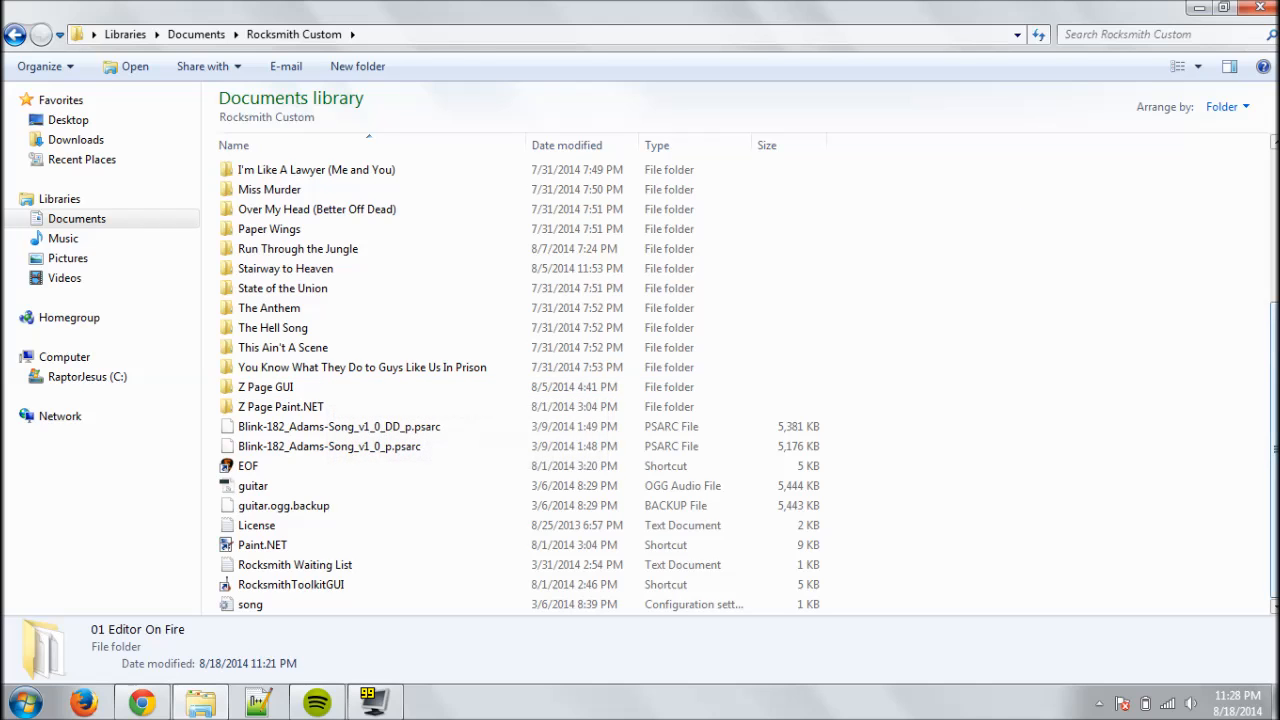
# Step: Create a new folder named "Boris the Spider" in the Rocksmith Custom folder
pyautogui.scroll(4, 1237, 177)
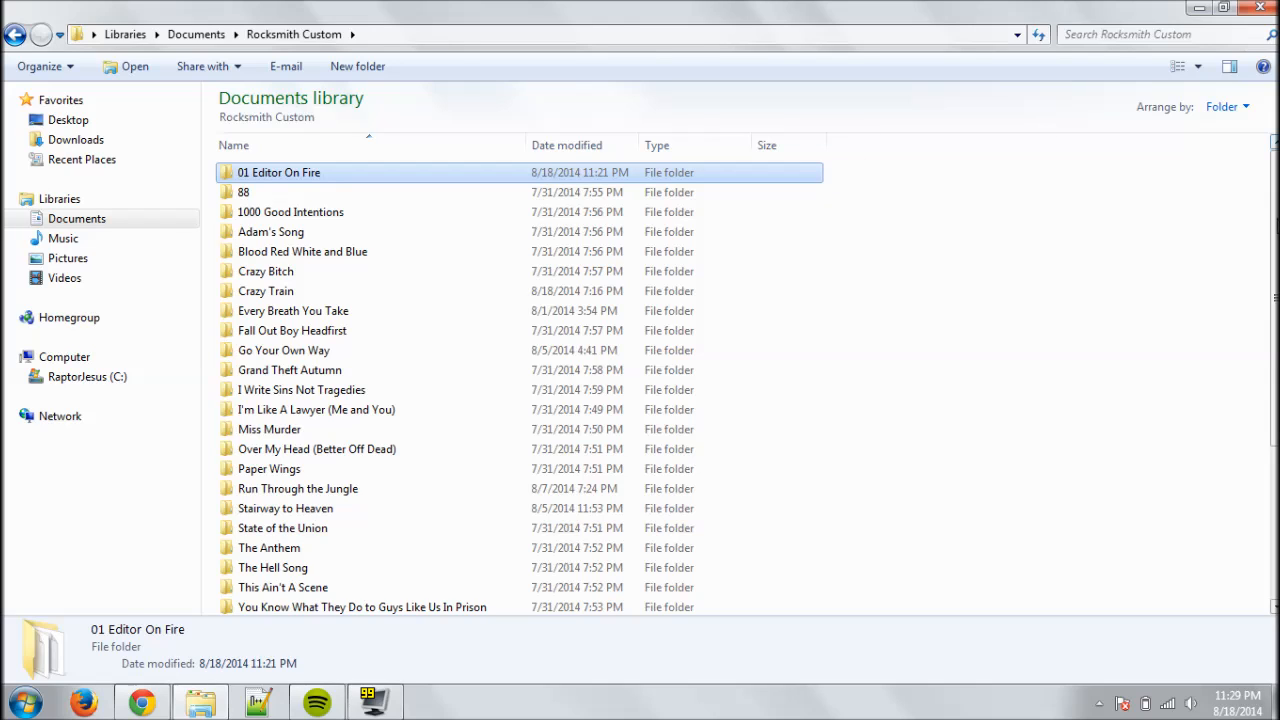
pyautogui.moveTo(1275, 222); pyautogui.dragTo(1275, 378)
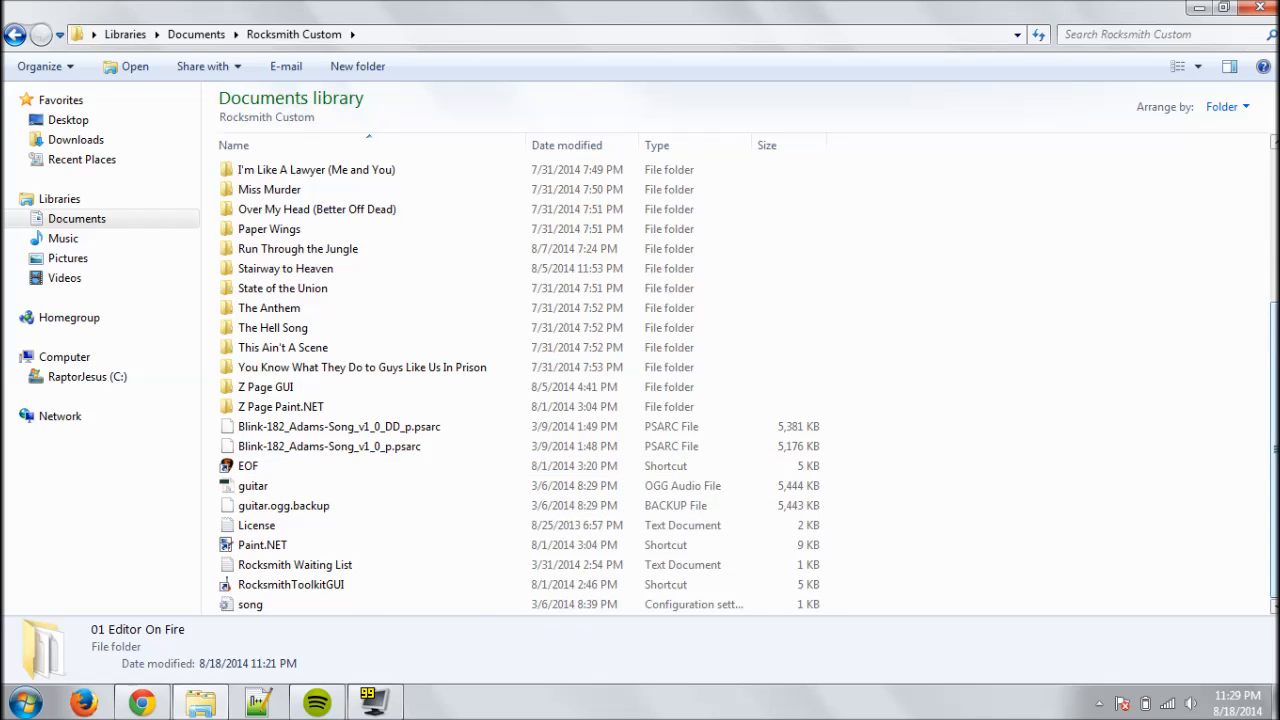
pyautogui.scroll(5, 968, 288)
pyautogui.click(352, 67)
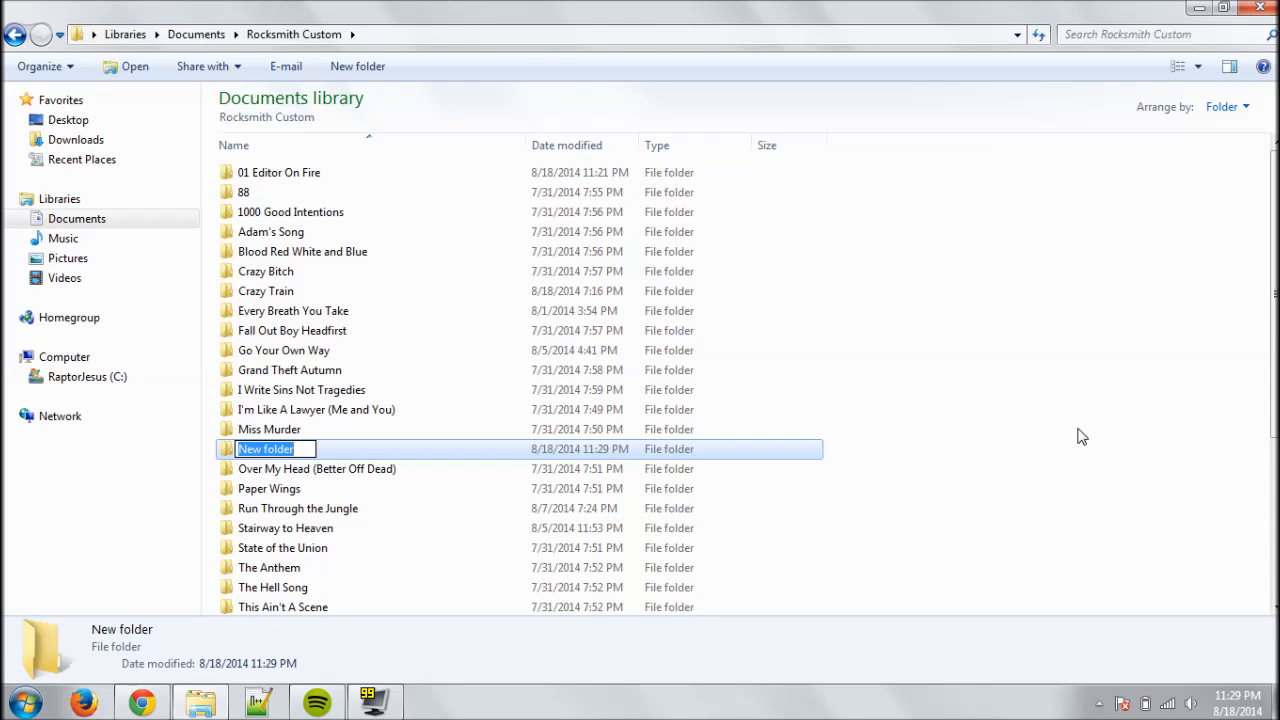
pyautogui.write('Boris t')
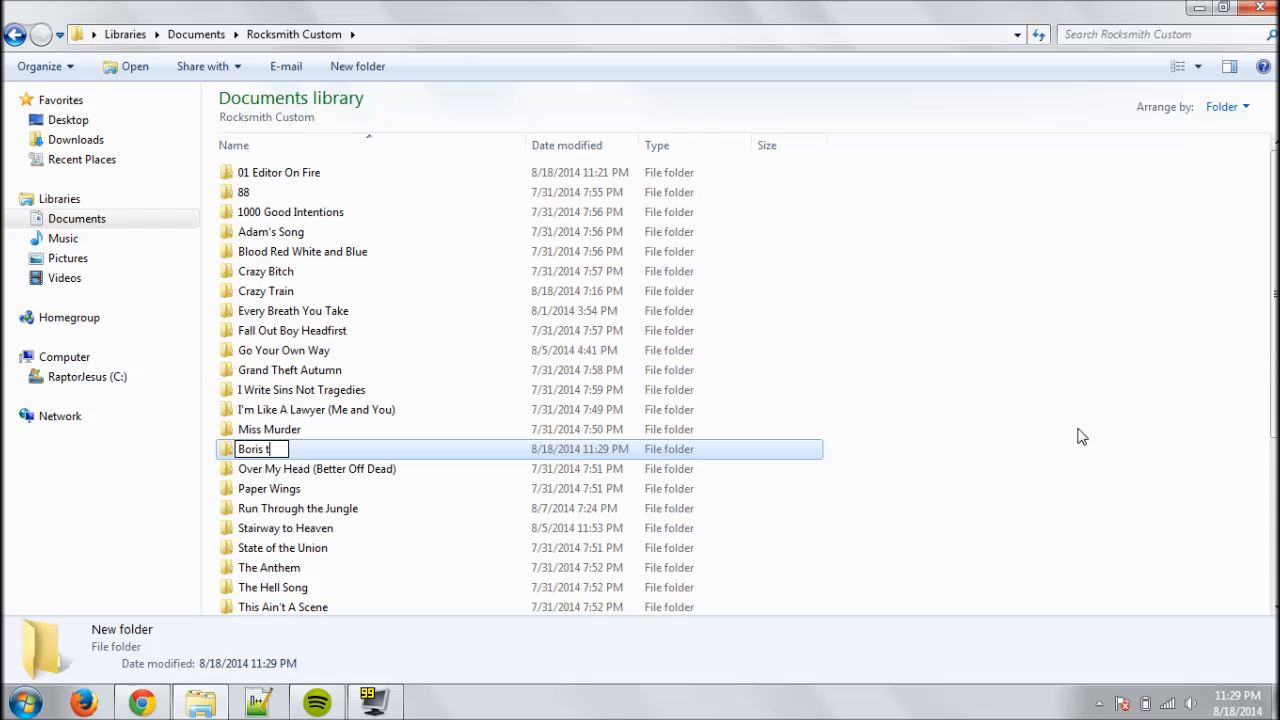
pyautogui.write('he Spider')
pyautogui.press('Return')
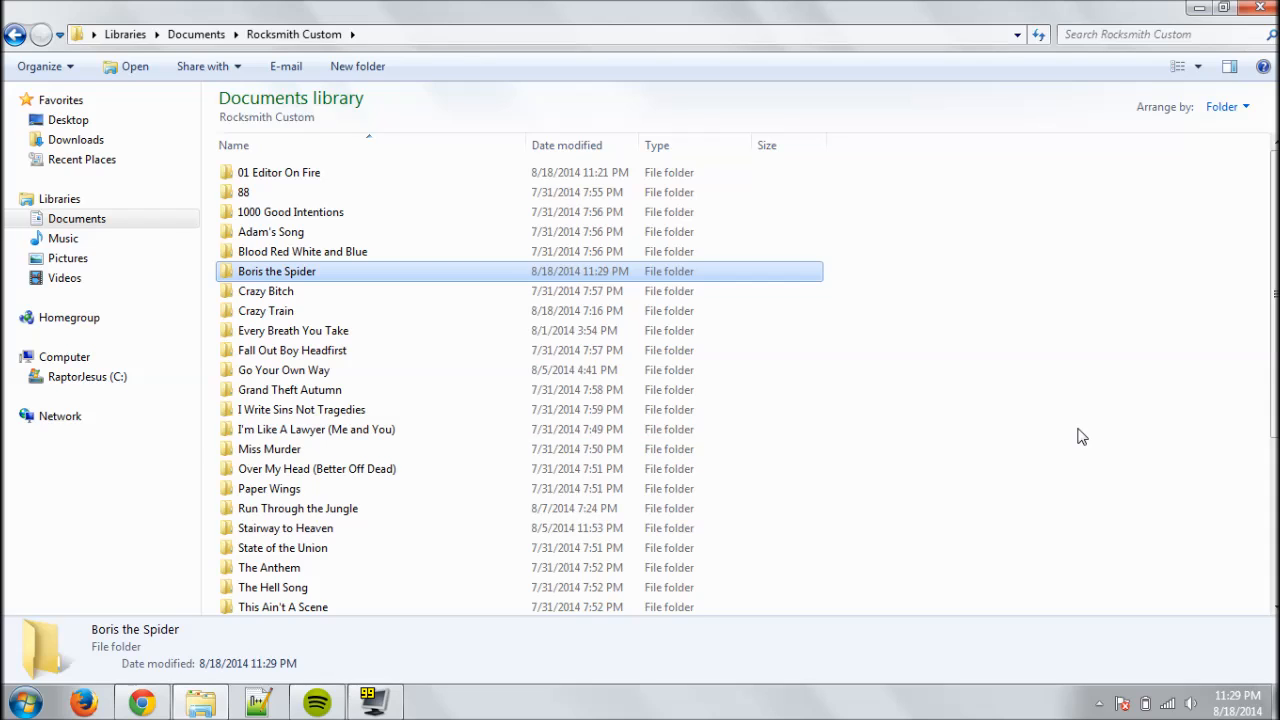
# Step: Paste the copied mp3 and Guitar Pro tab files into the new Boris the Spider folder
pyautogui.press('Return')
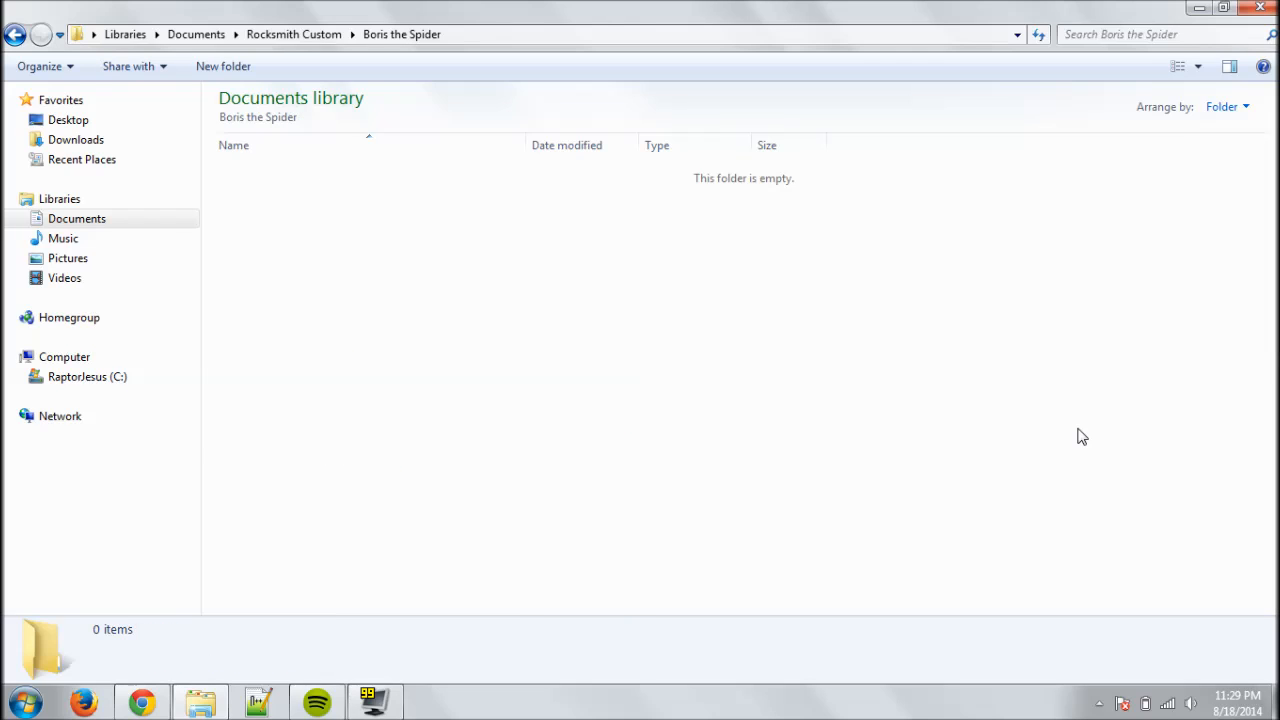
pyautogui.hotkey('ctrl', 'v')
pyautogui.click(327, 431)
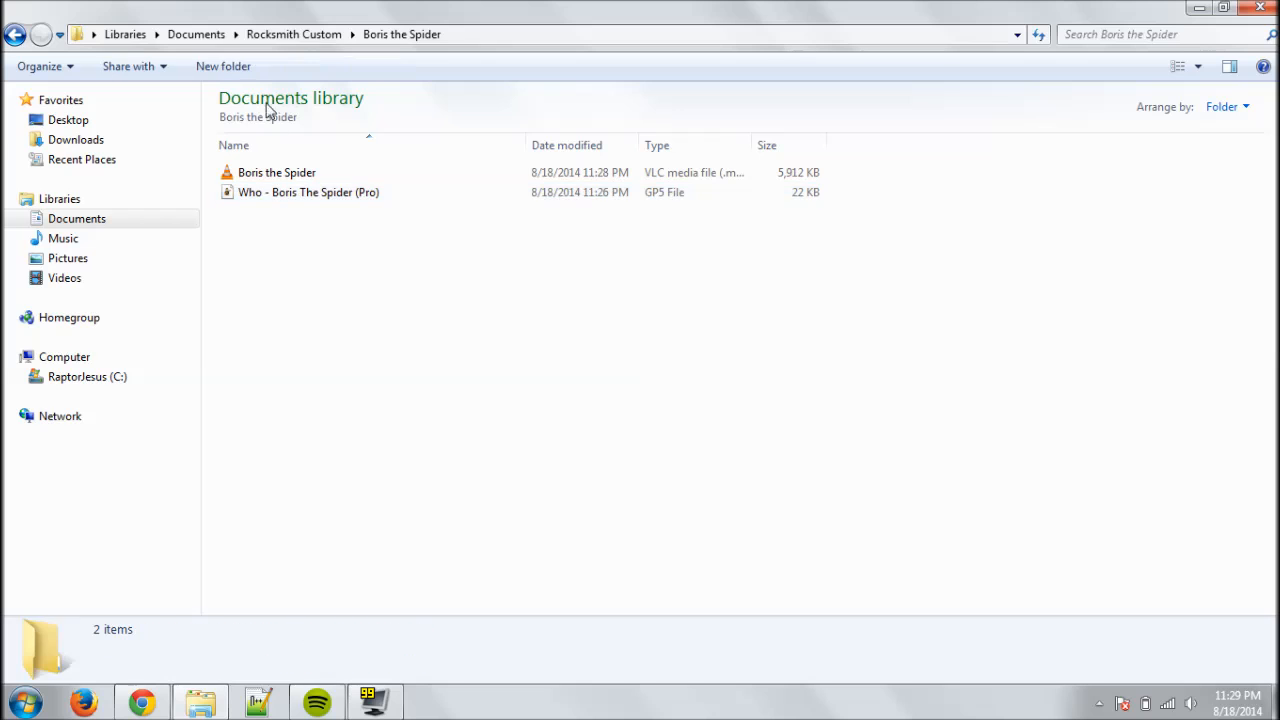
# Step: Return to the Rocksmith Custom folder and launch Editor on Fire from the EOF shortcut
pyautogui.click(290, 36)
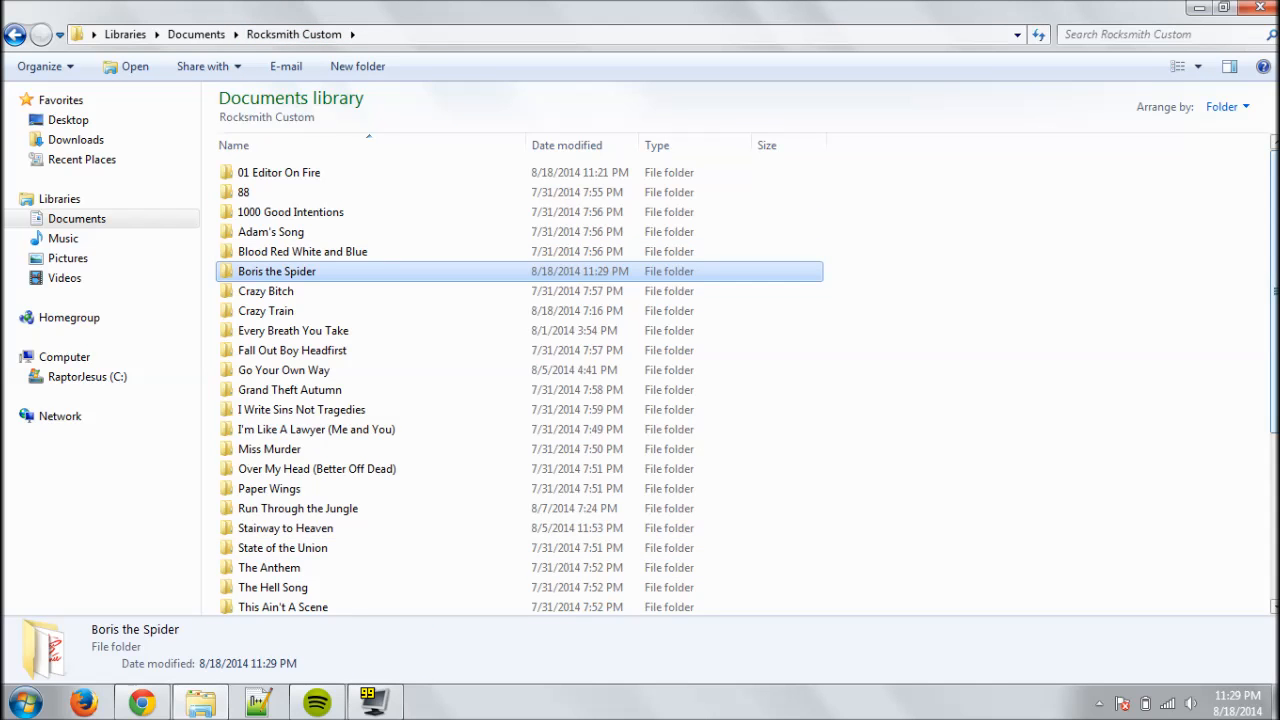
pyautogui.scroll(-5, 1034, 526)
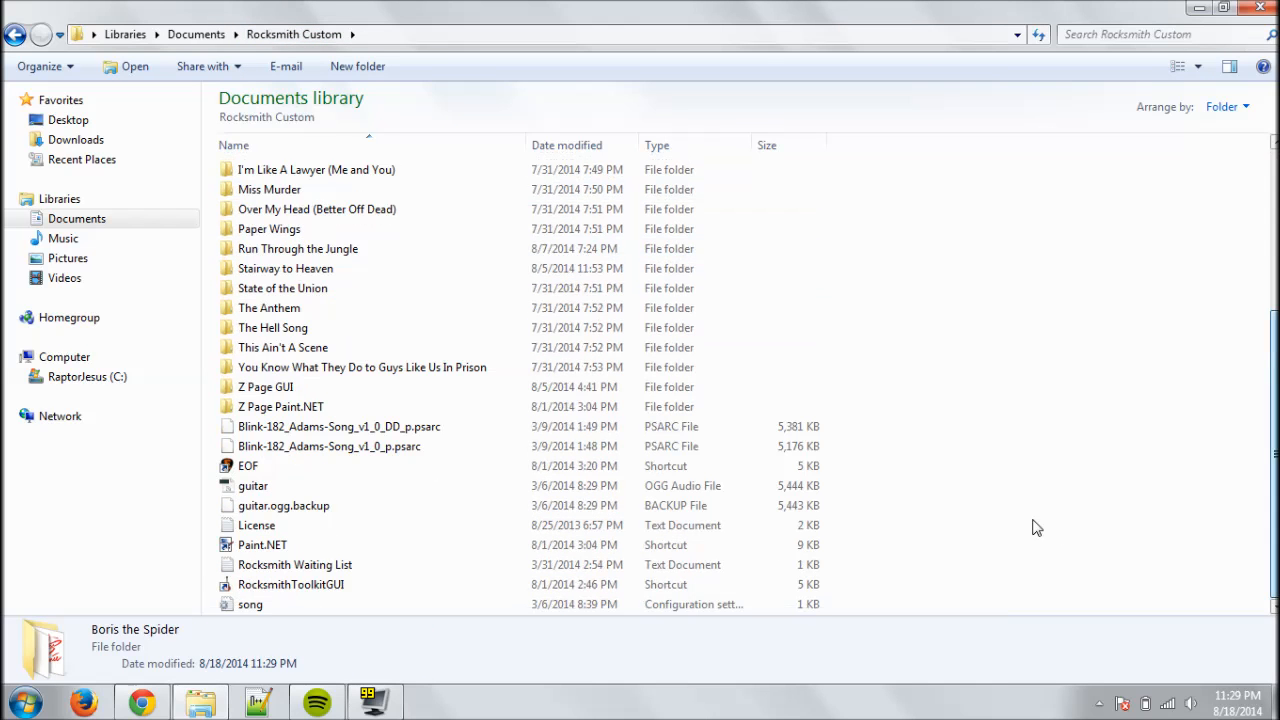
pyautogui.doubleClick(575, 468)
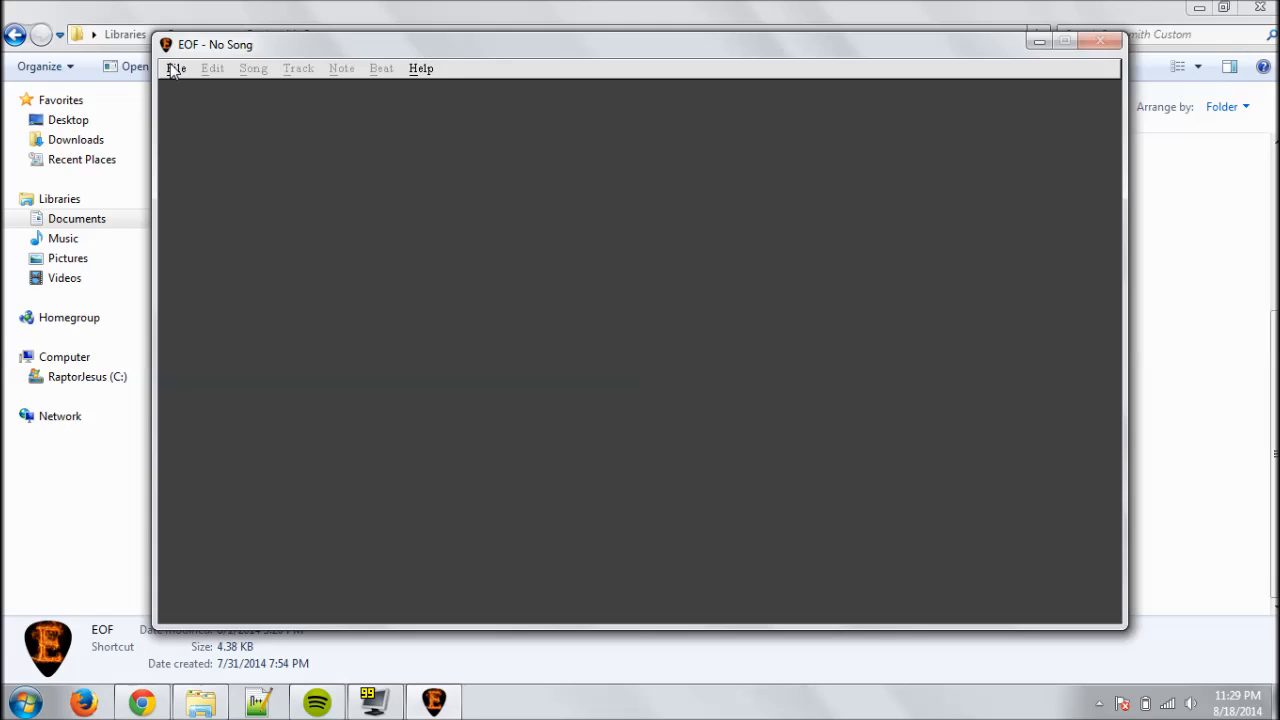
# Step: Apply the 800x600 window size in EOF's display settings
pyautogui.click(174, 68)
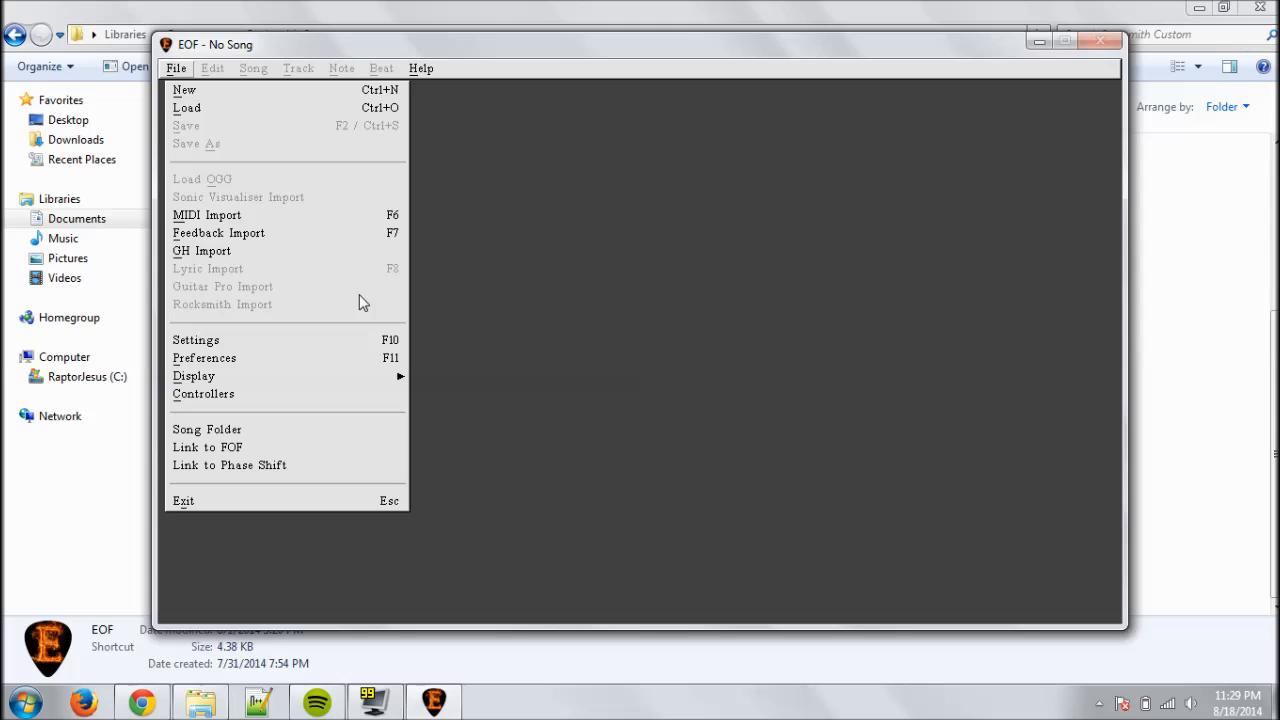
pyautogui.moveTo(400, 375)
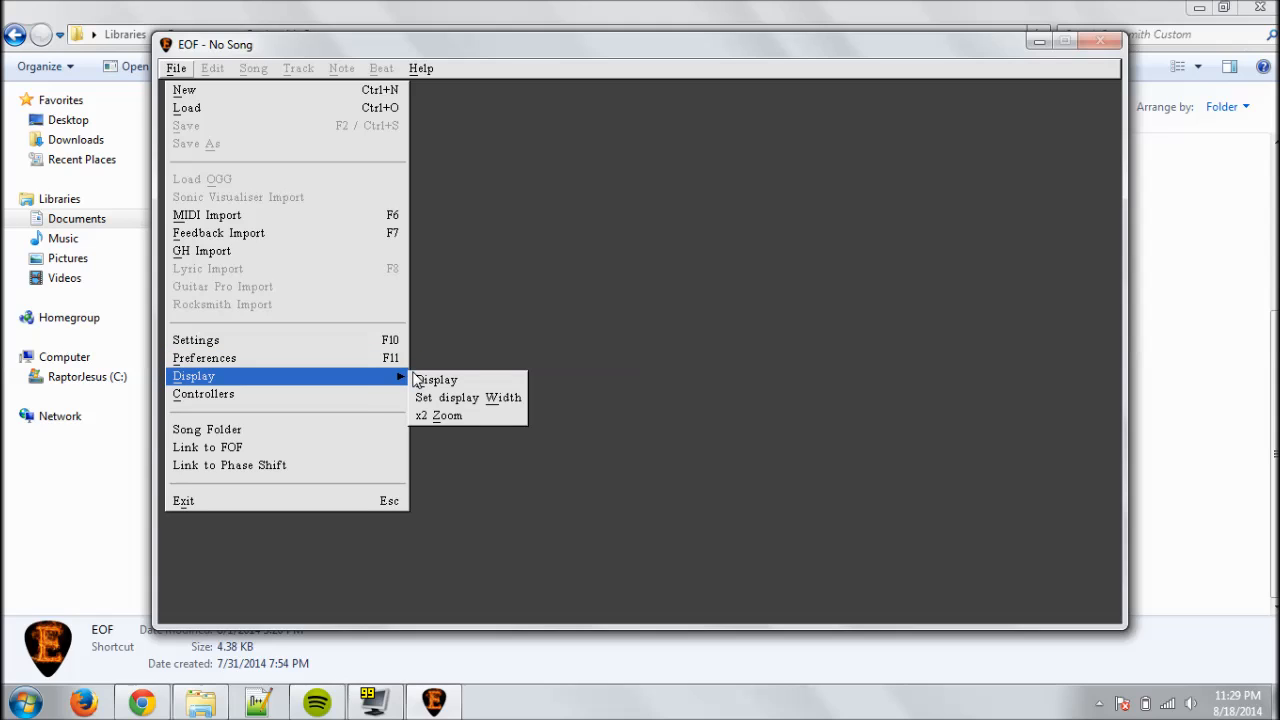
pyautogui.click(422, 381)
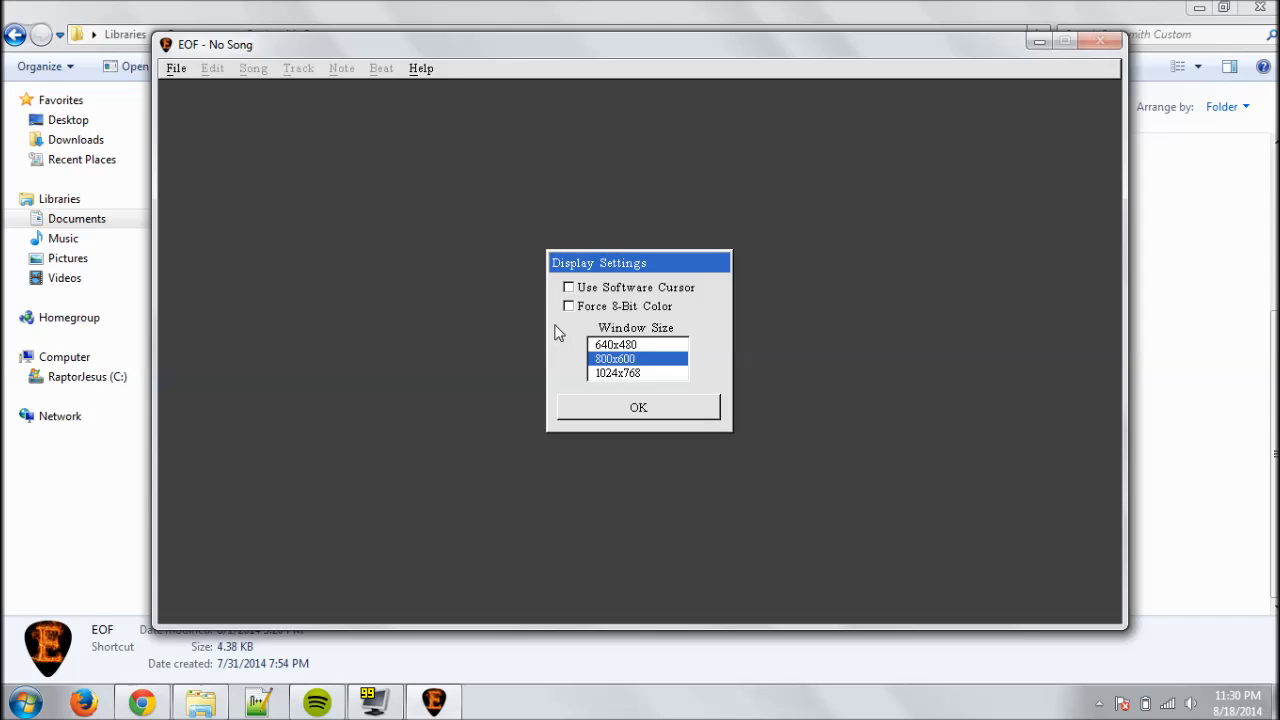
pyautogui.click(623, 410)
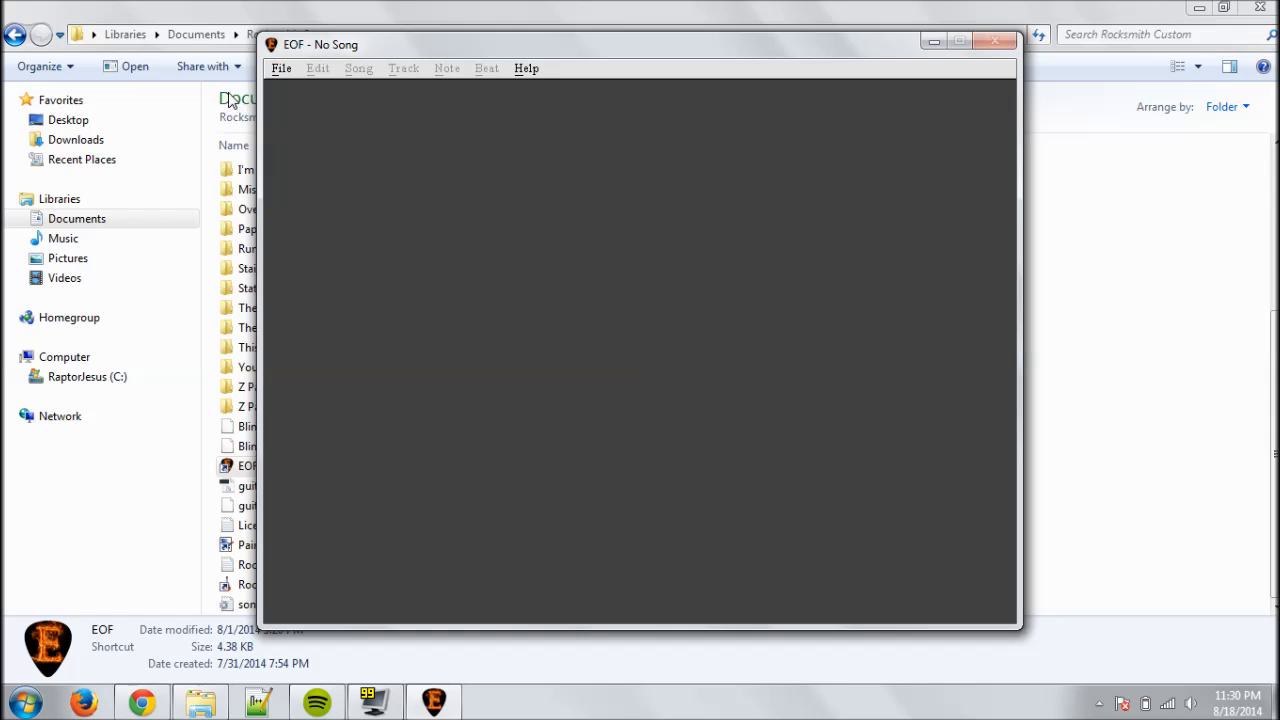
# Step: Set EOF's display width to 1024
pyautogui.click(281, 68)
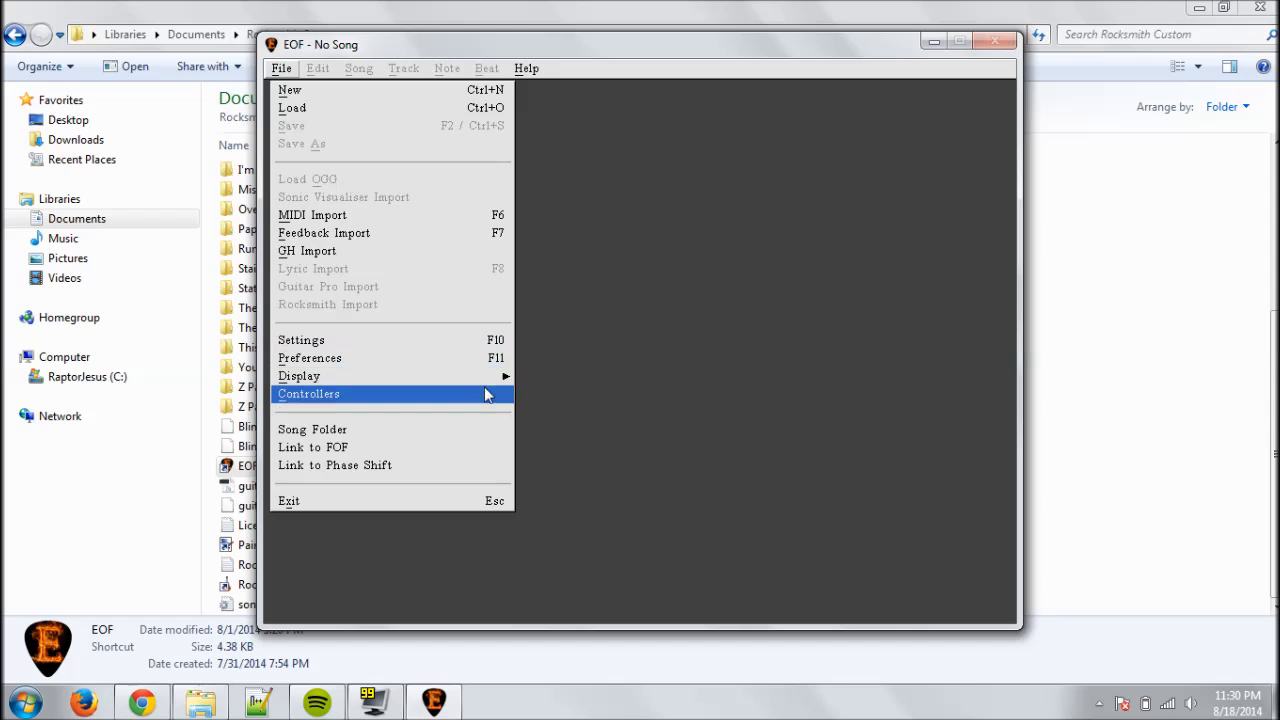
pyautogui.moveTo(490, 378)
pyautogui.click(556, 398)
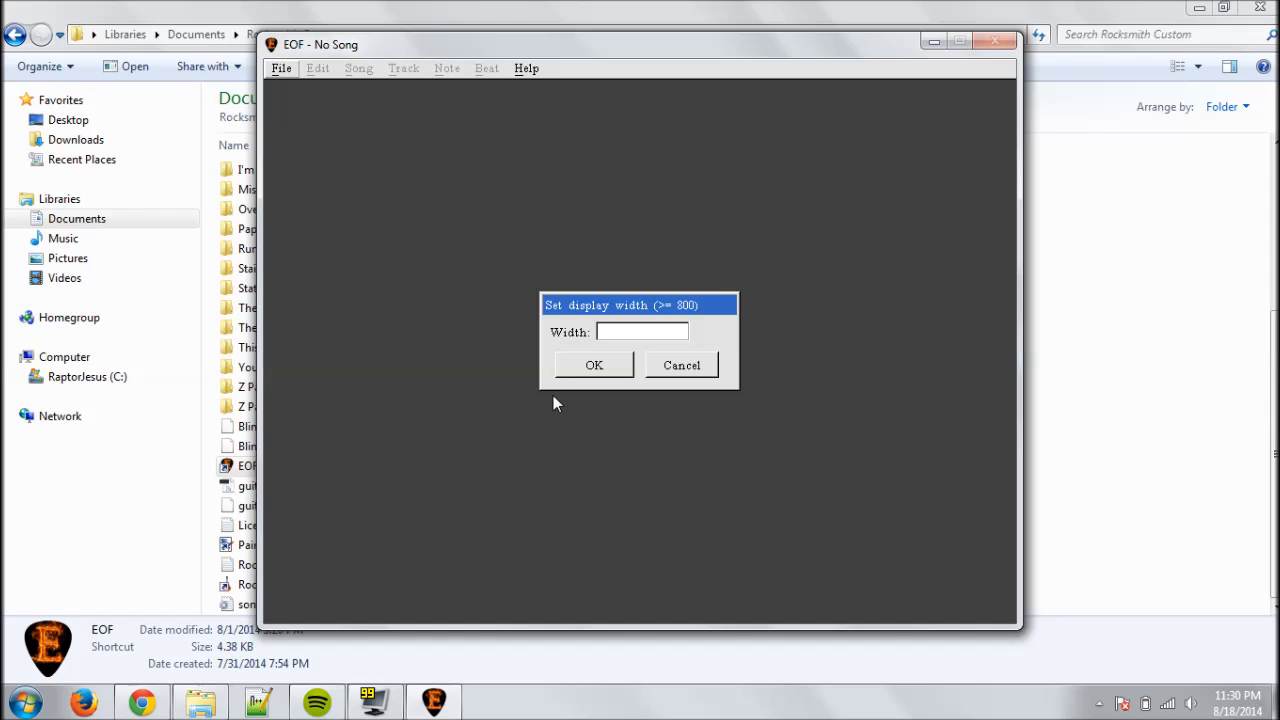
pyautogui.write('1024')
pyautogui.press('Return')
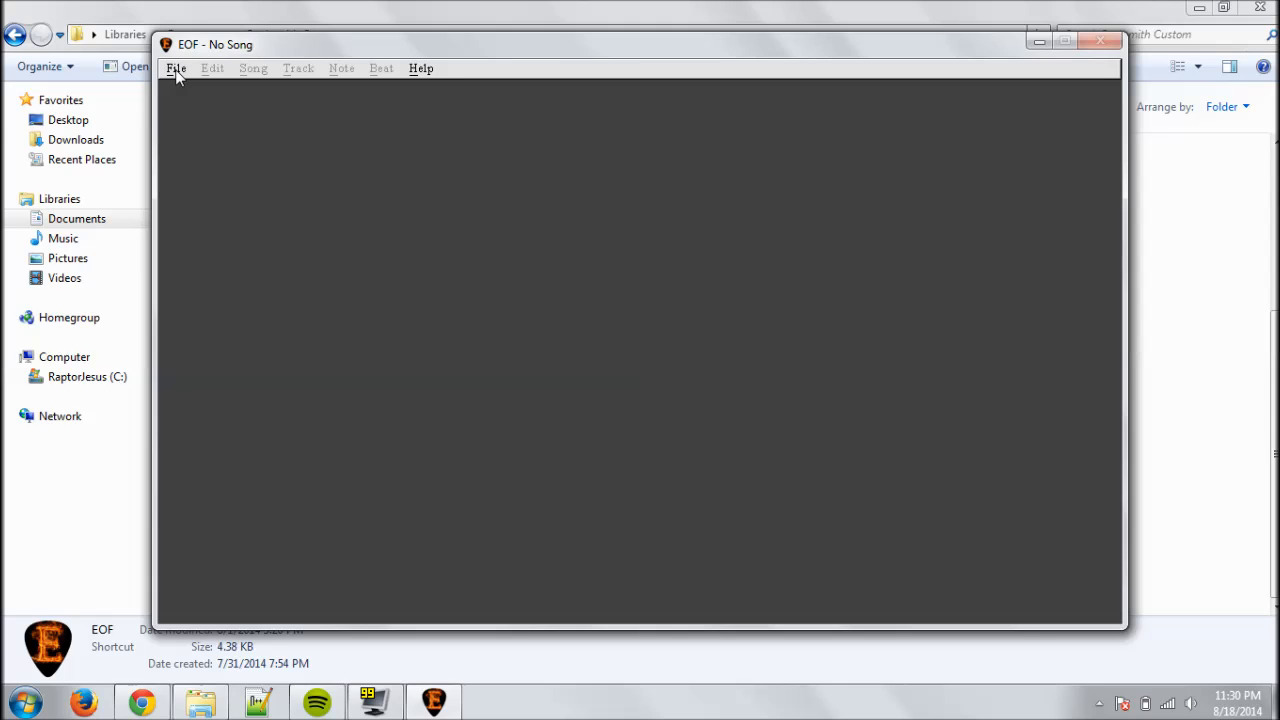
# Step: Start a new song from the Boris the Spider mp3, stored in a new folder named "The Who - Boris The Spider"
pyautogui.press('F4')
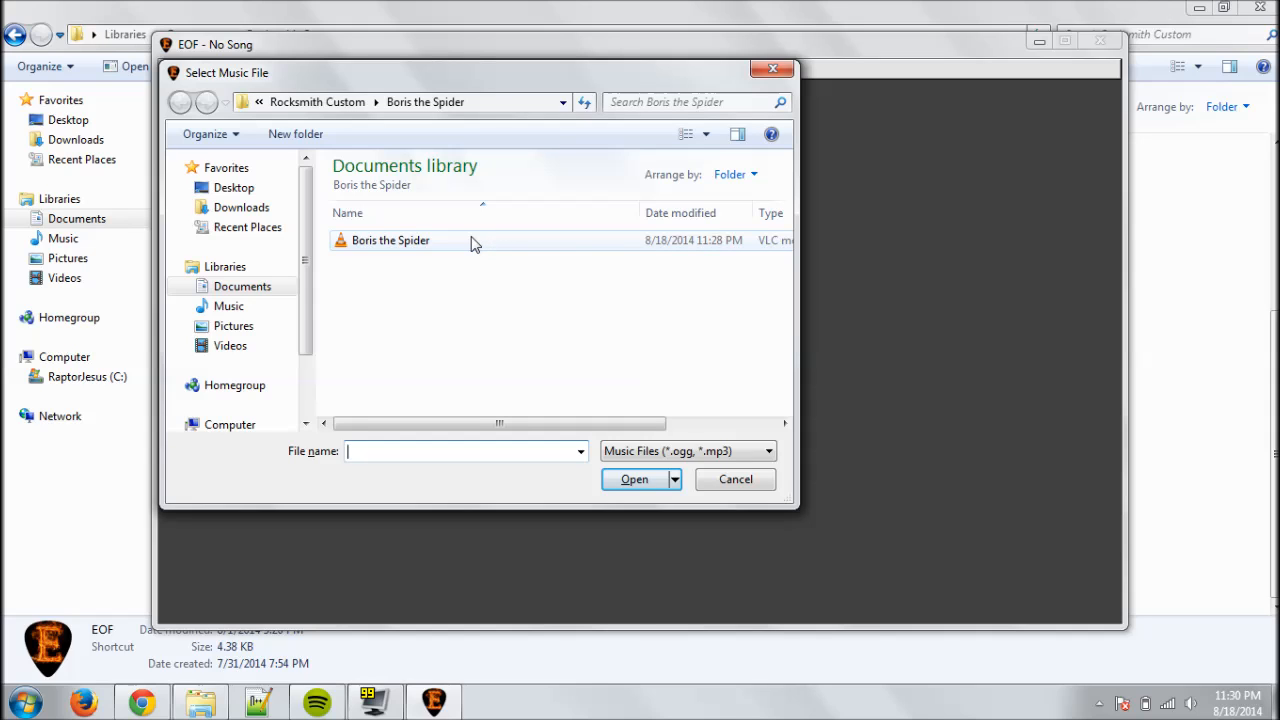
pyautogui.click(303, 103)
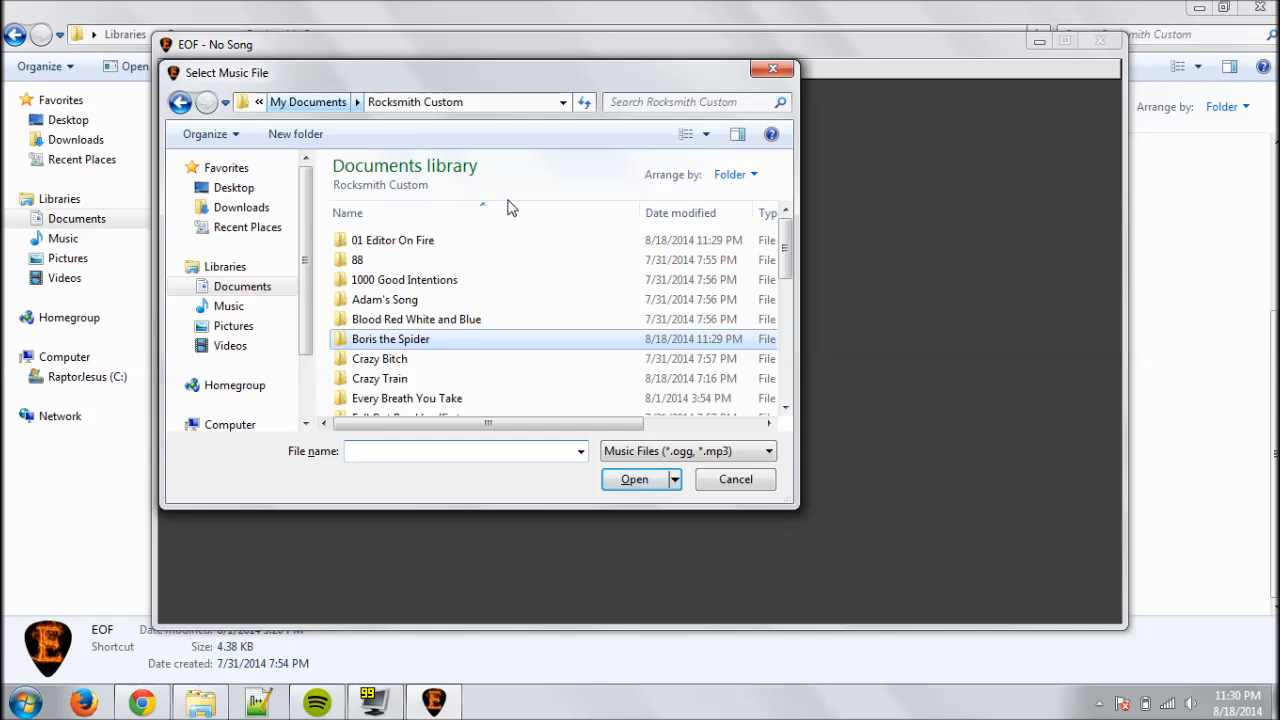
pyautogui.doubleClick(448, 339)
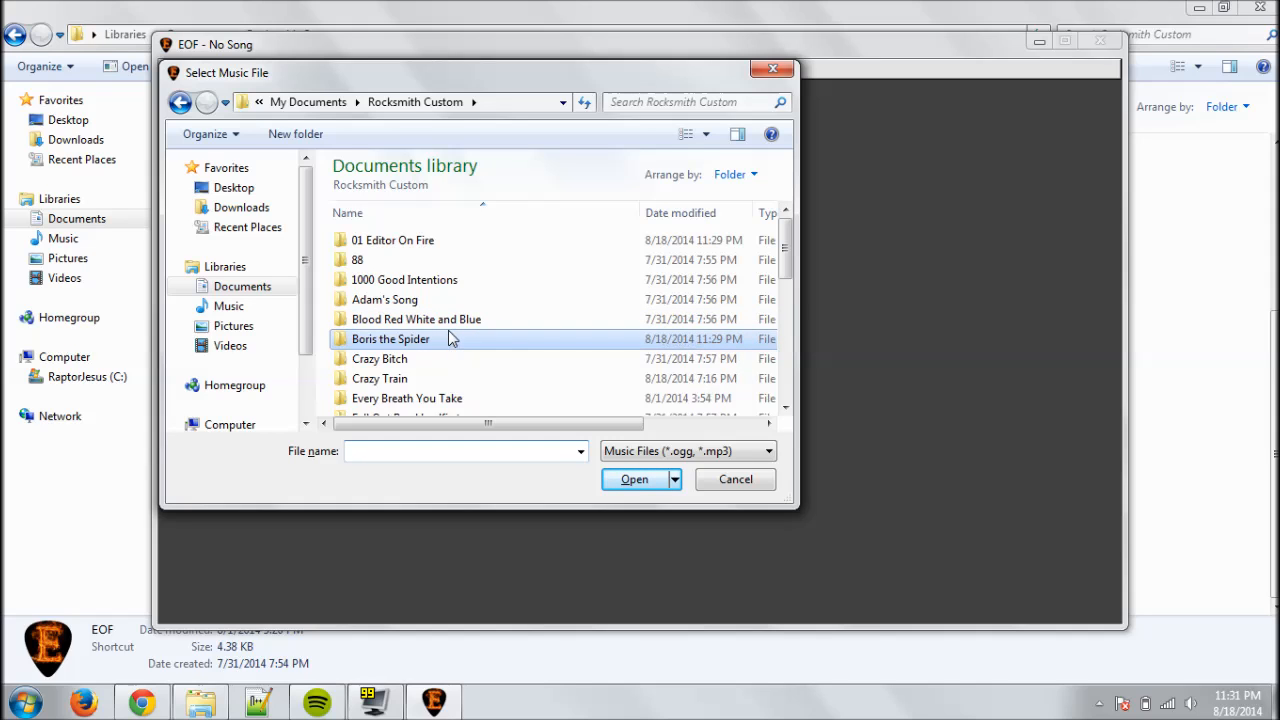
pyautogui.doubleClick(380, 241)
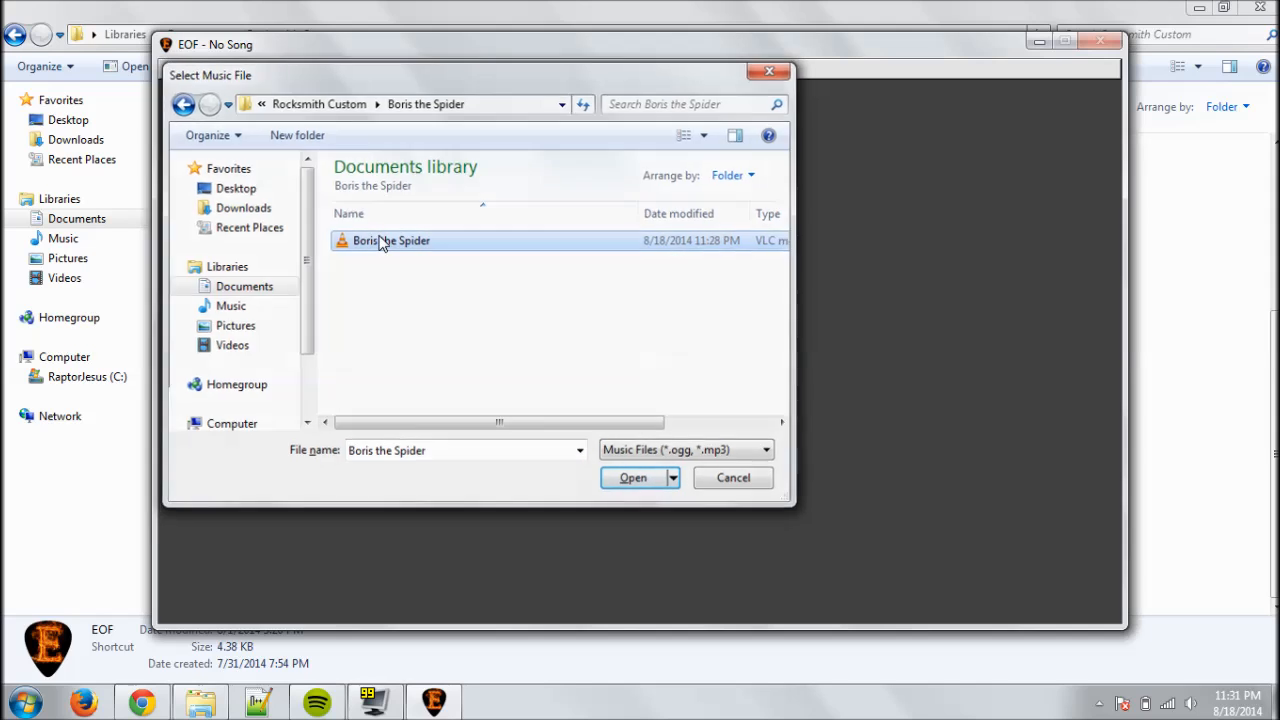
pyautogui.press('Return')
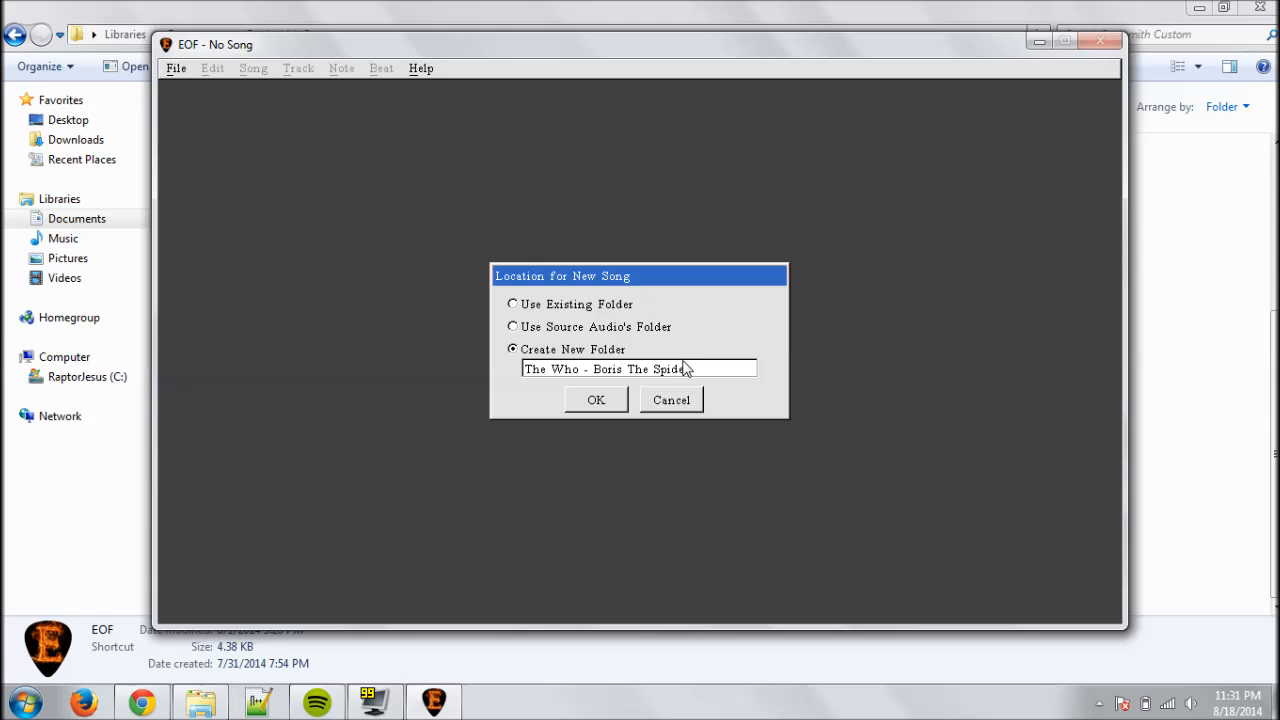
pyautogui.click(587, 400)
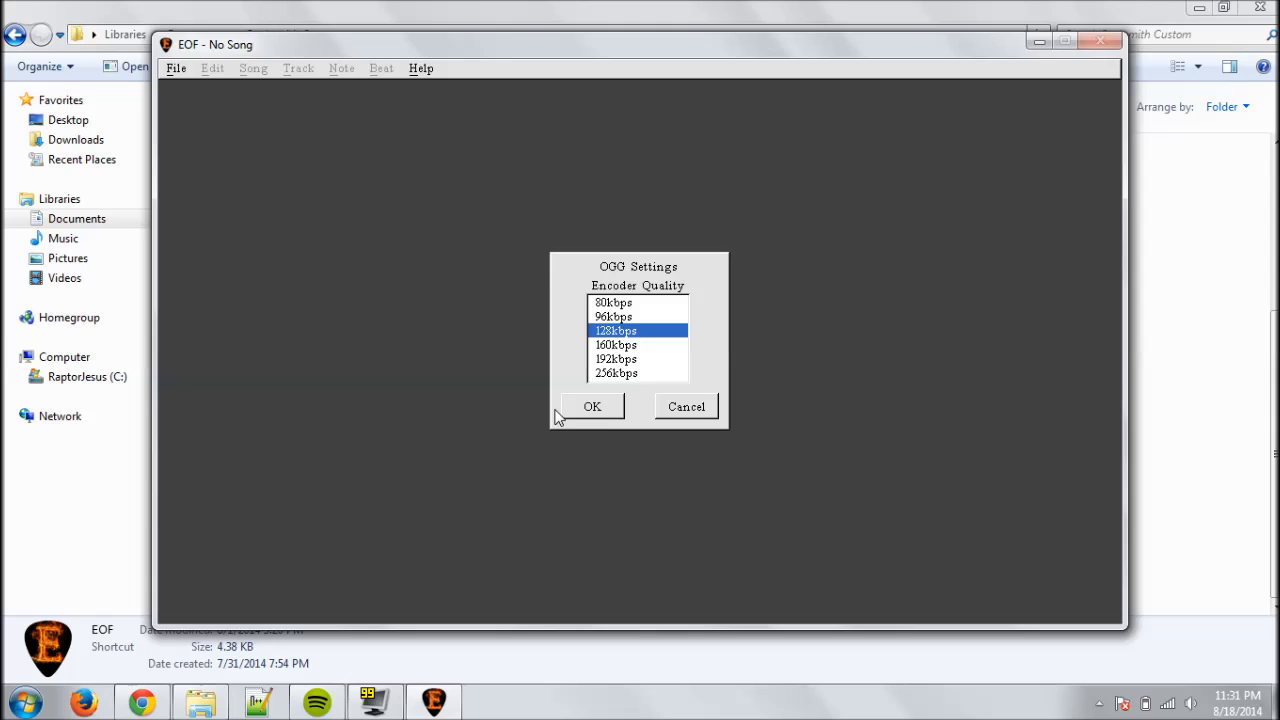
# Step: Check the bit rate of the Boris the Spider mp3 in its Rocksmith Custom subfolder
pyautogui.click(89, 518)
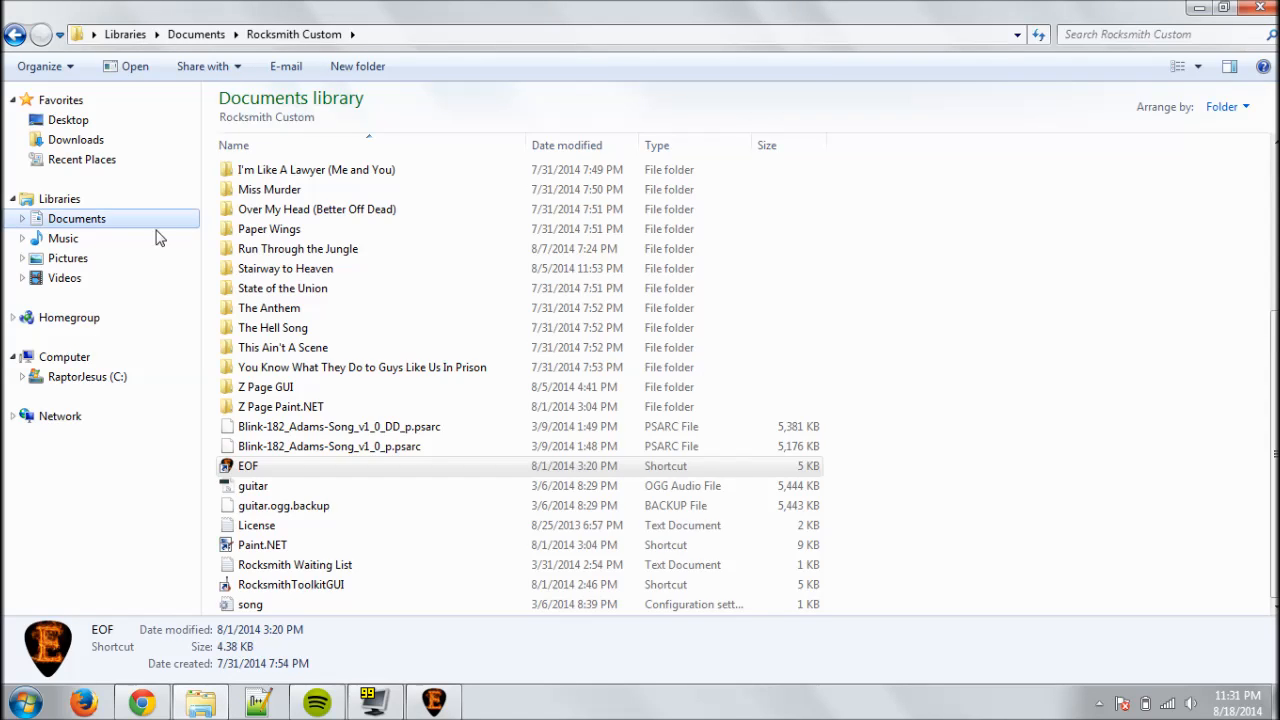
pyautogui.scroll(4, 566, 176)
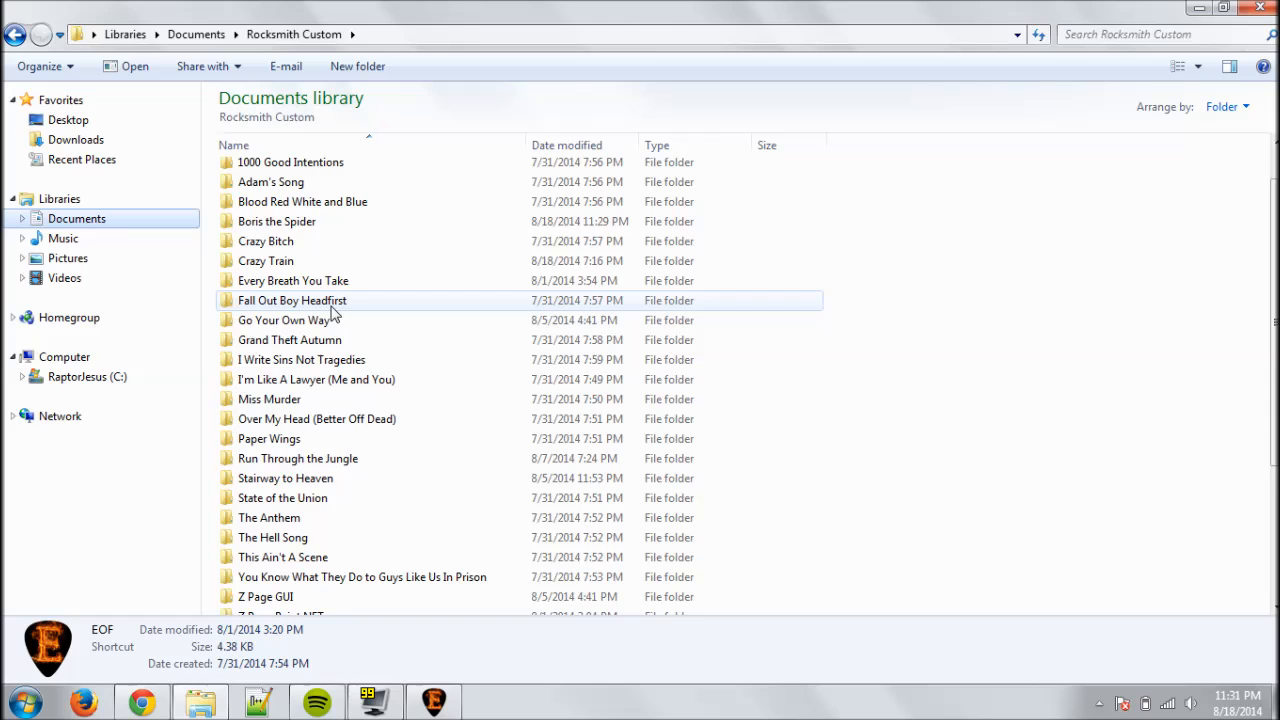
pyautogui.click(306, 222)
pyautogui.doubleClick(306, 222)
pyautogui.click(352, 176)
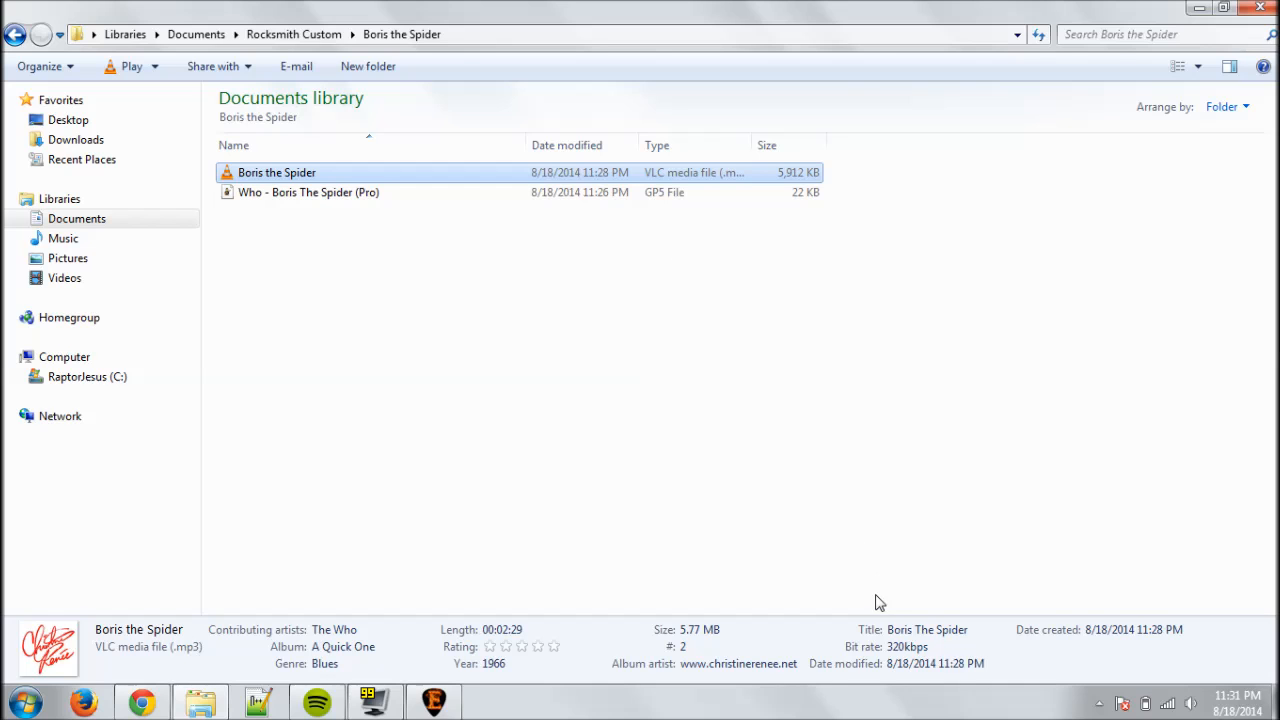
pyautogui.moveTo(822, 607)
pyautogui.mouseDown()
pyautogui.moveTo(837, 557)
pyautogui.moveTo(835, 610)
pyautogui.mouseUp()
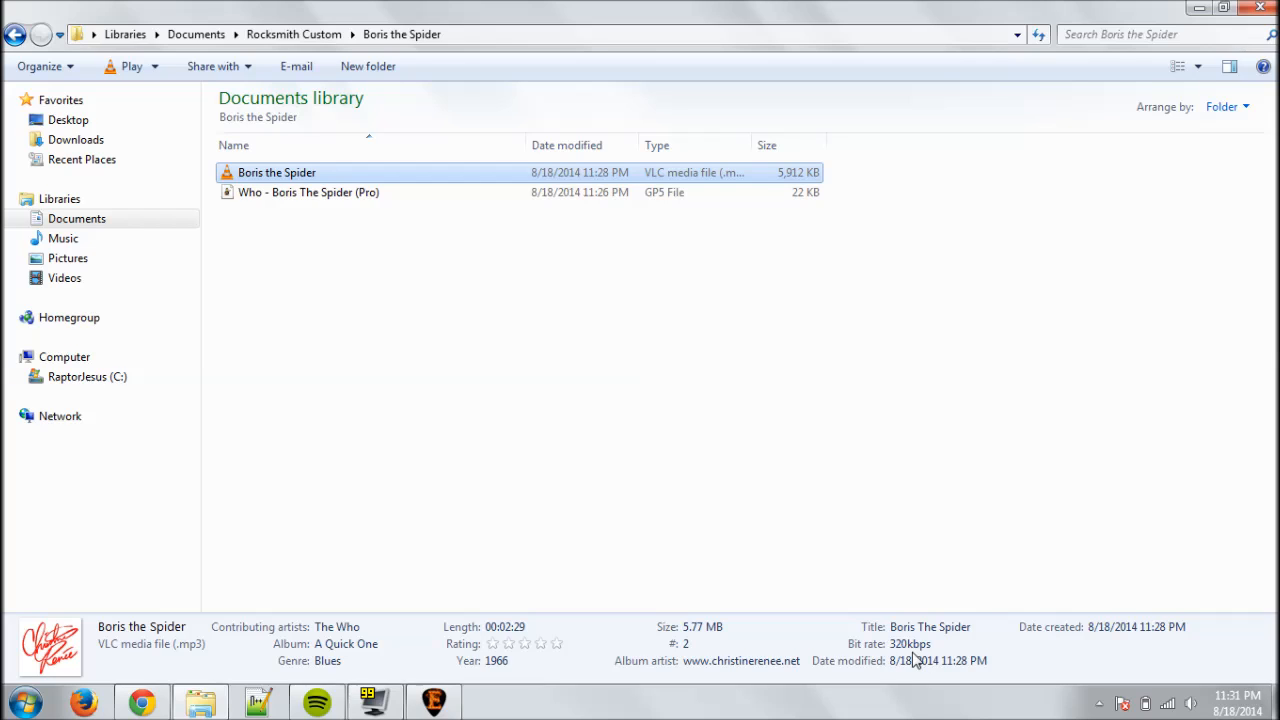
# Step: Back in EOF, set the OGG encoder quality to 256kbps and convert the audio
pyautogui.click(432, 705)
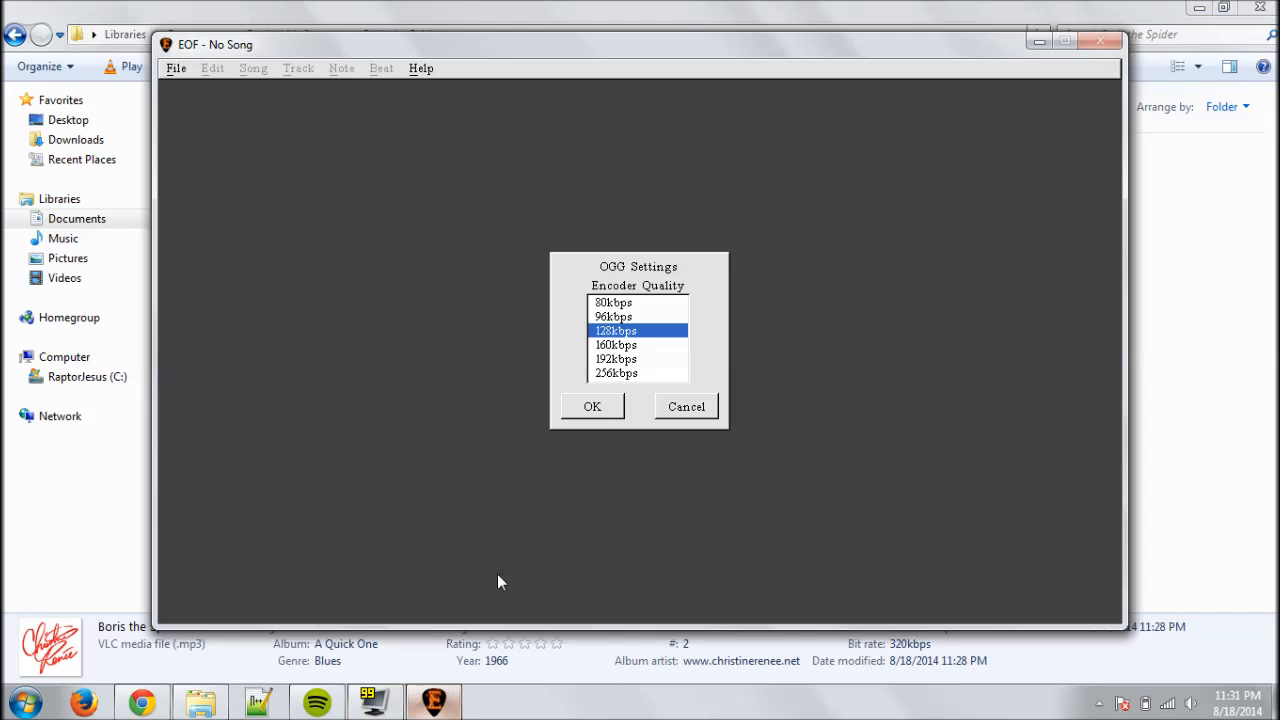
pyautogui.click(618, 374)
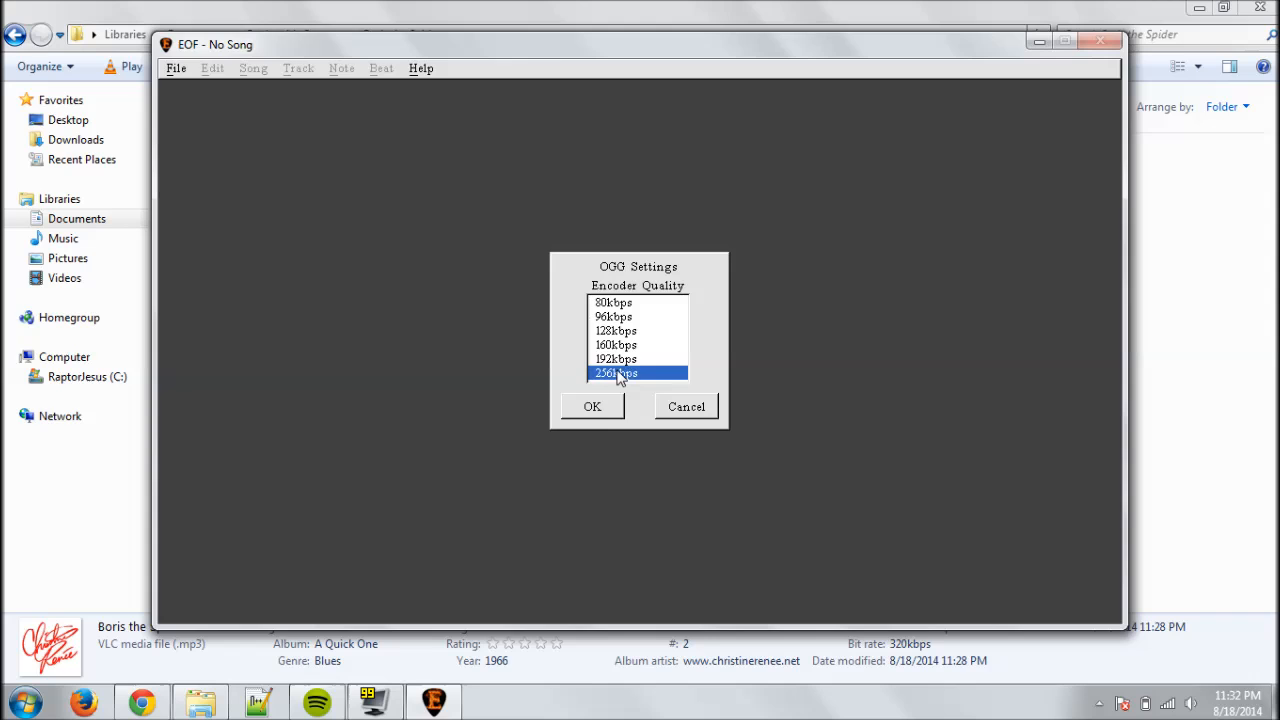
pyautogui.click(591, 408)
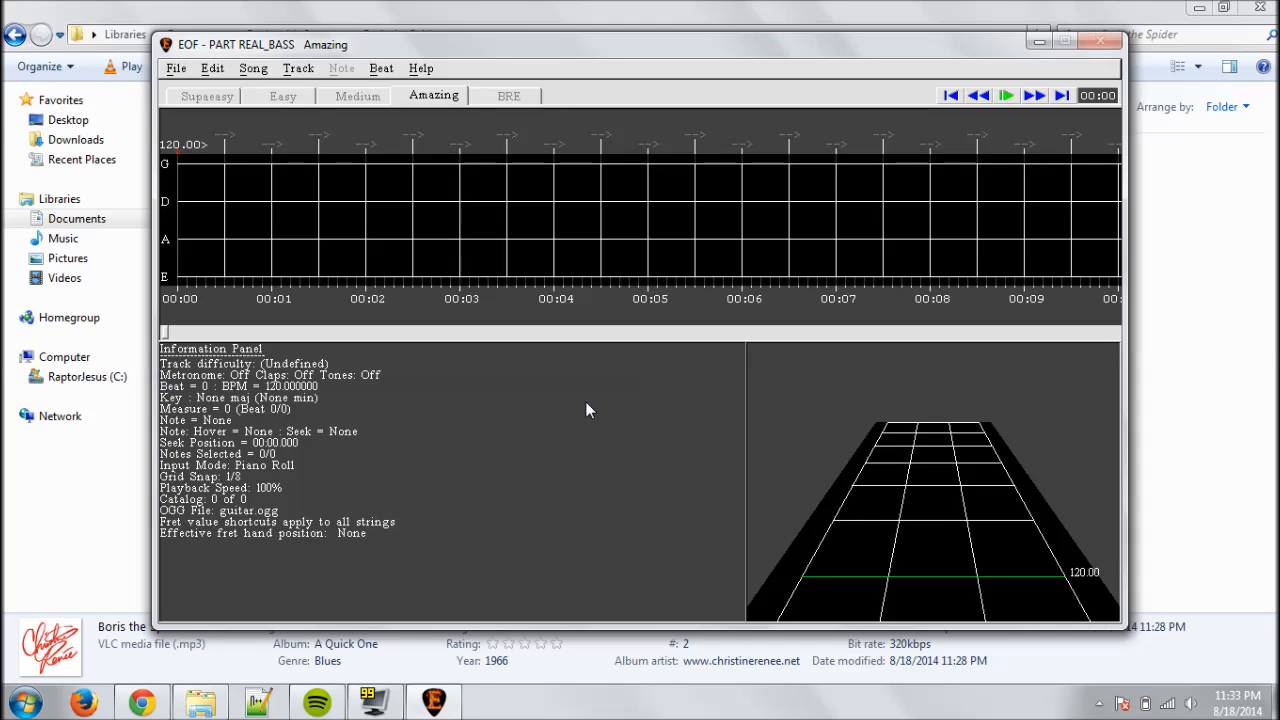
# Step: Choose PART REAL_BASS as the song's active track
pyautogui.click(175, 71)
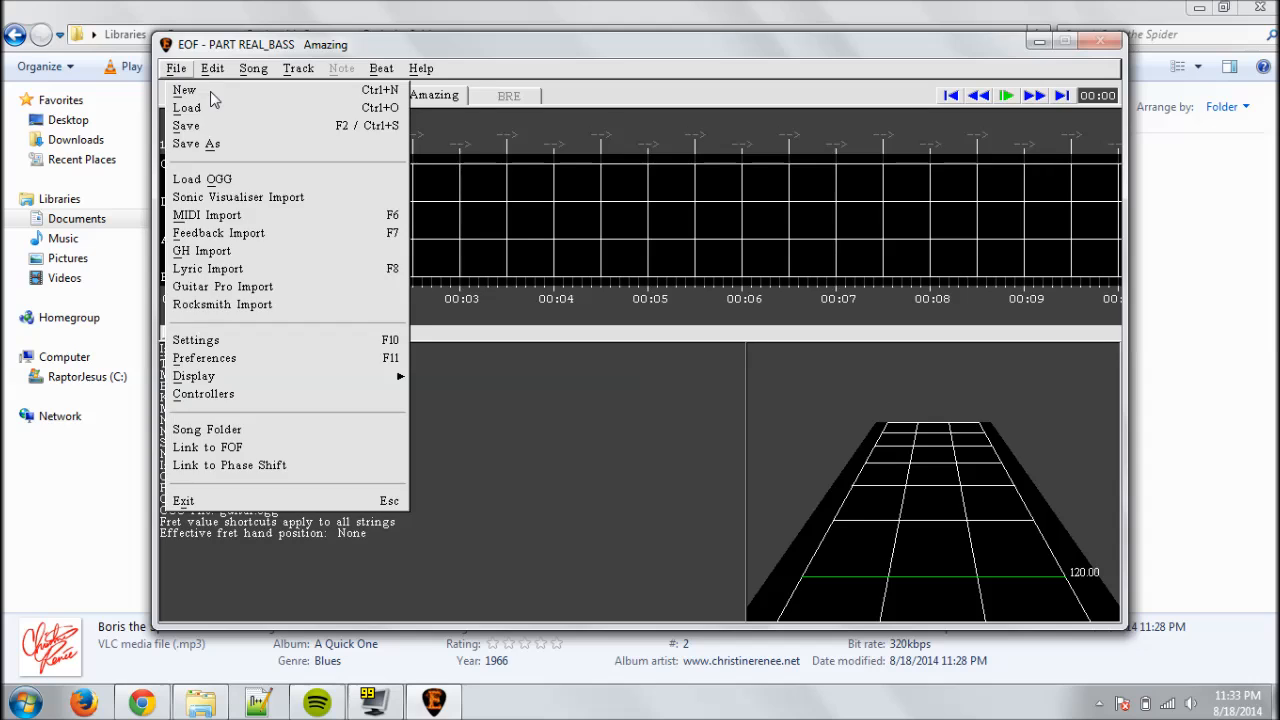
pyautogui.click(734, 427)
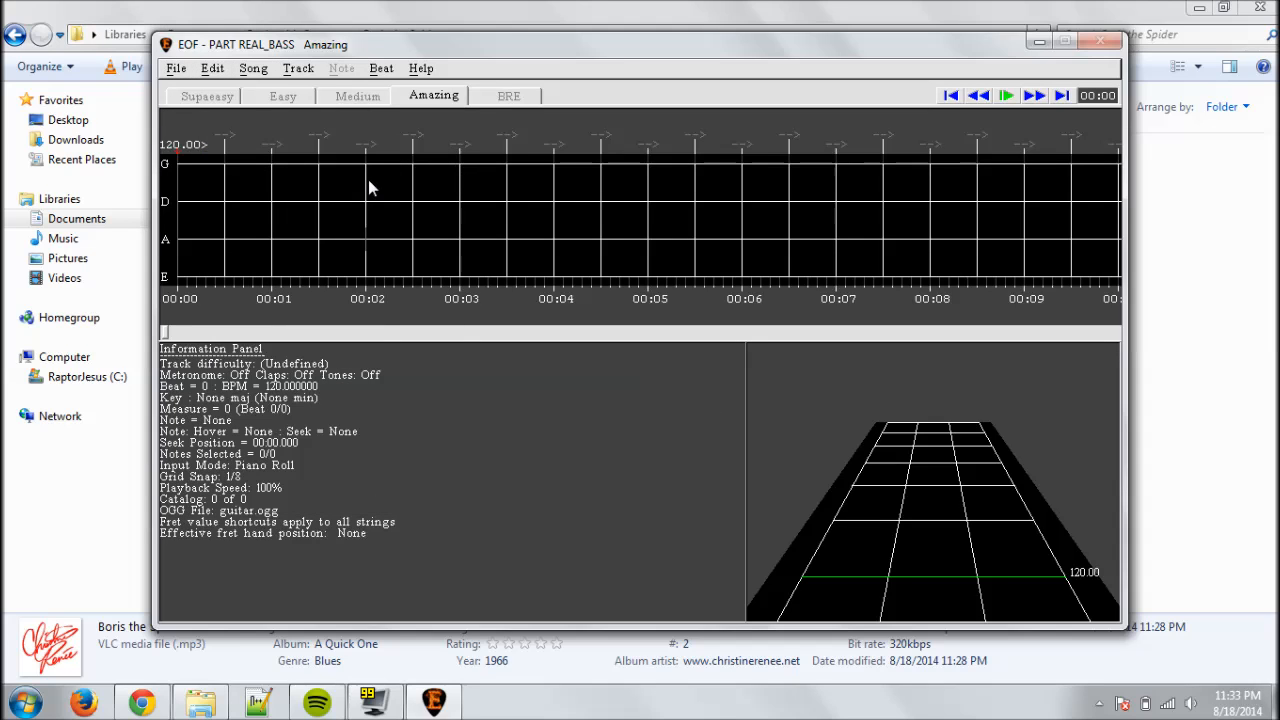
pyautogui.click(254, 70)
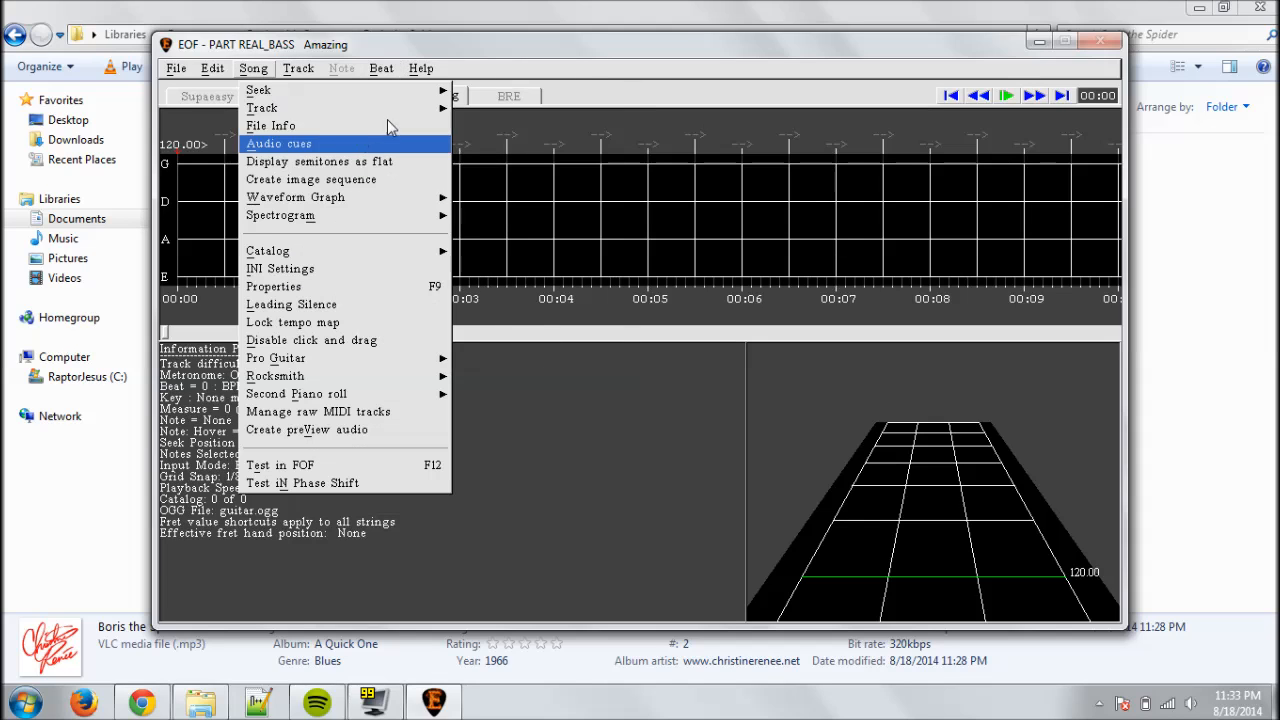
pyautogui.moveTo(410, 108)
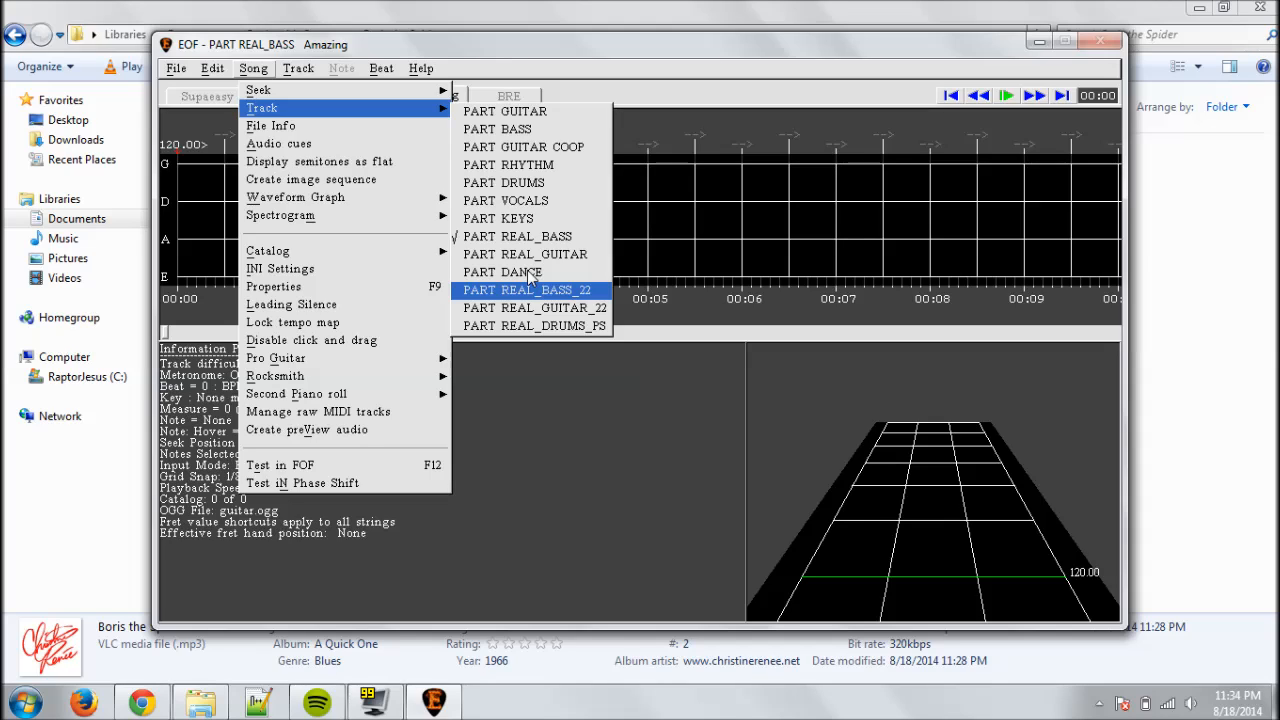
pyautogui.click(488, 238)
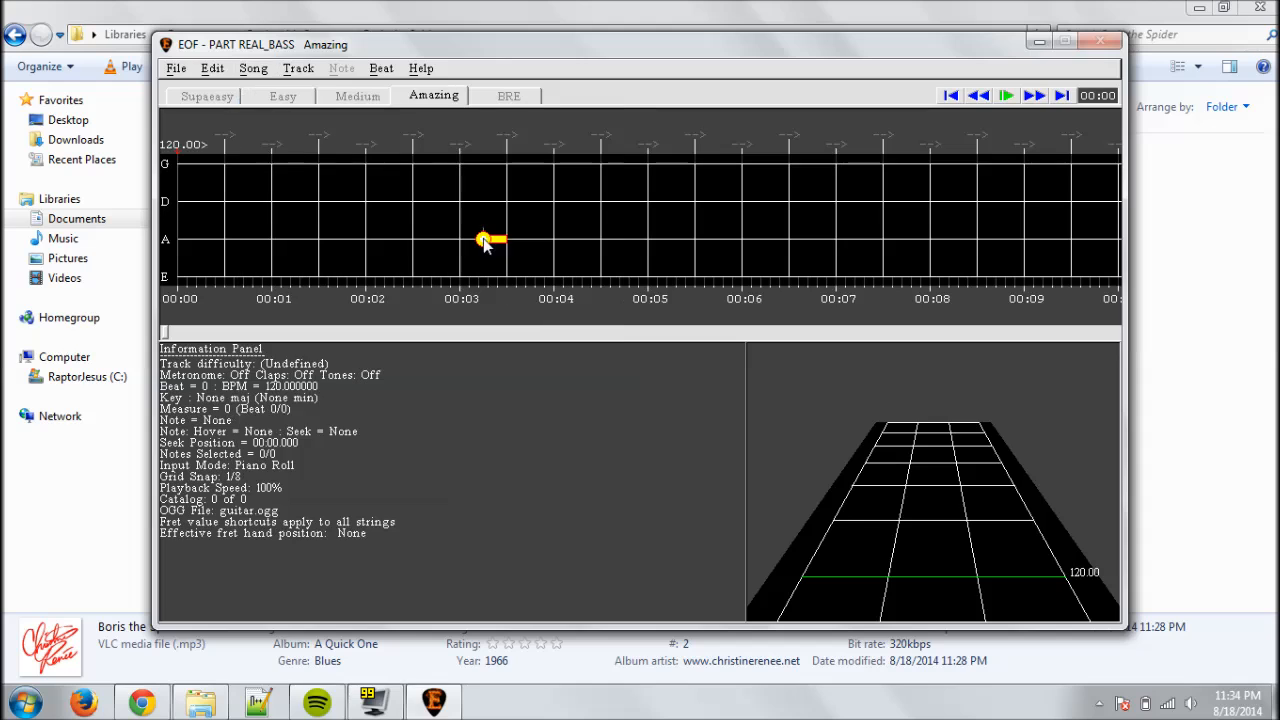
# Step: Review and accept the preferences, and display the waveform graph of the song's audio
pyautogui.click(175, 68)
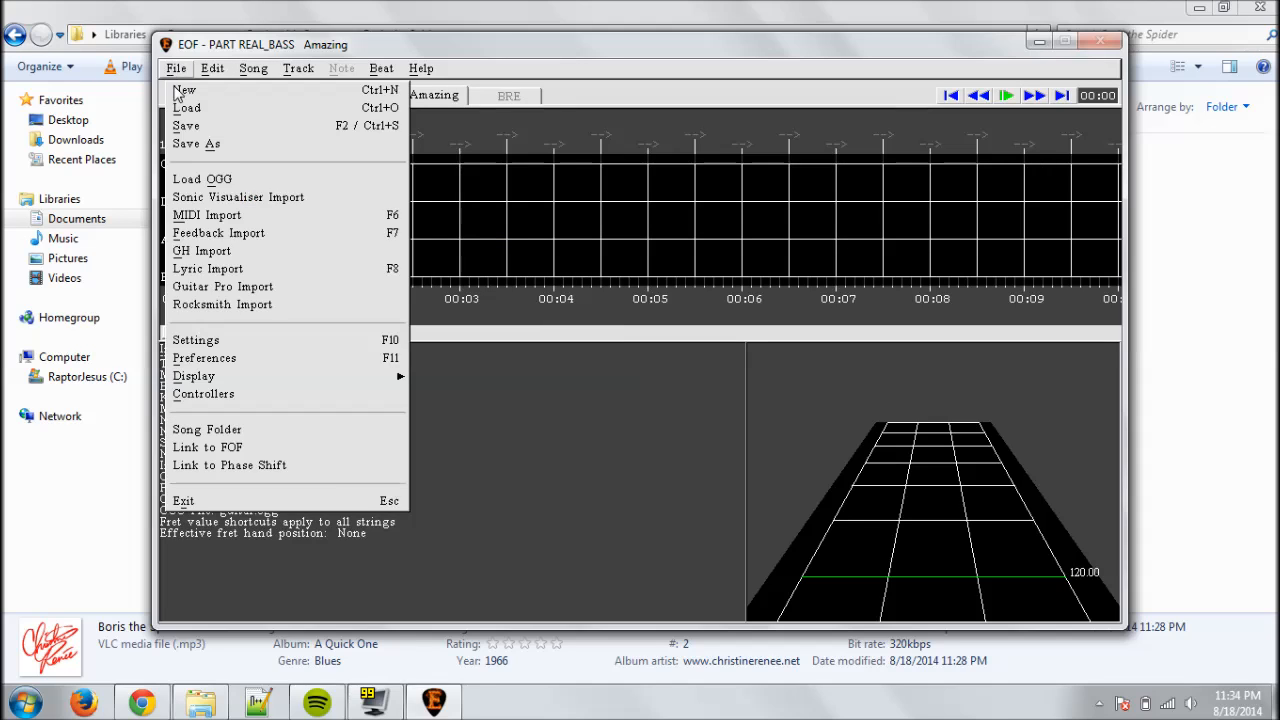
pyautogui.click(314, 359)
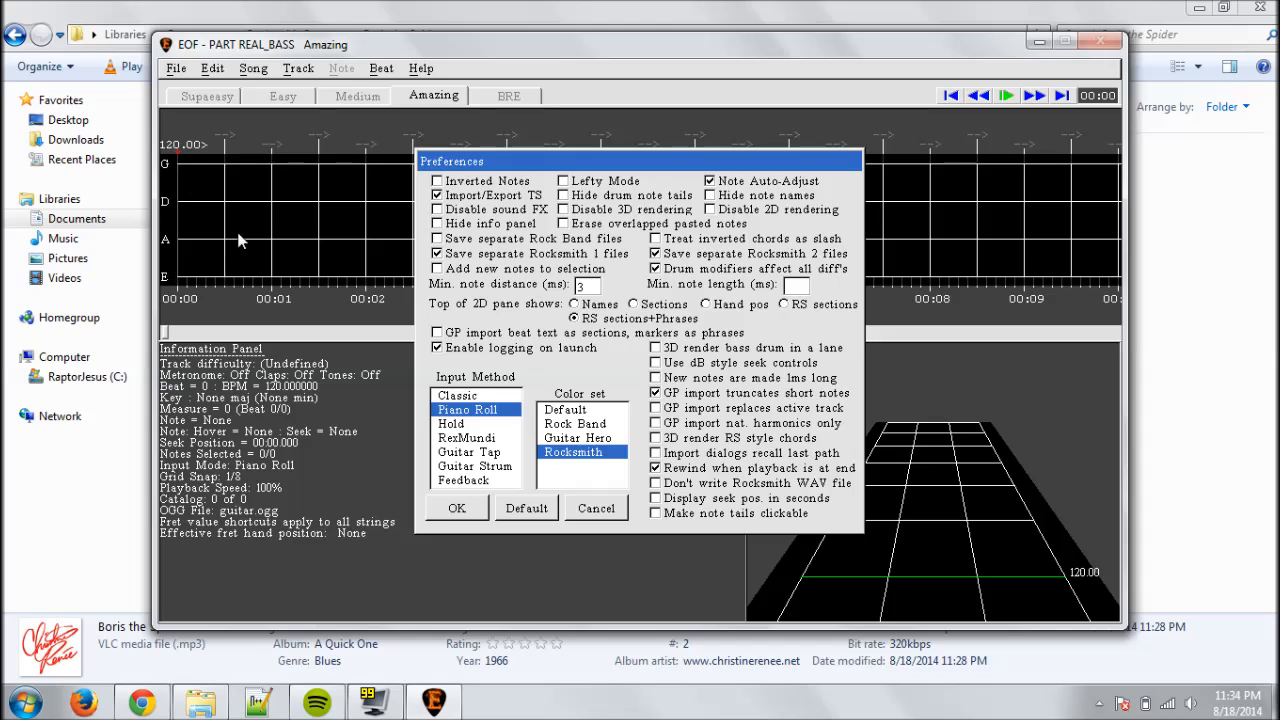
pyautogui.click(460, 509)
pyautogui.click(462, 513)
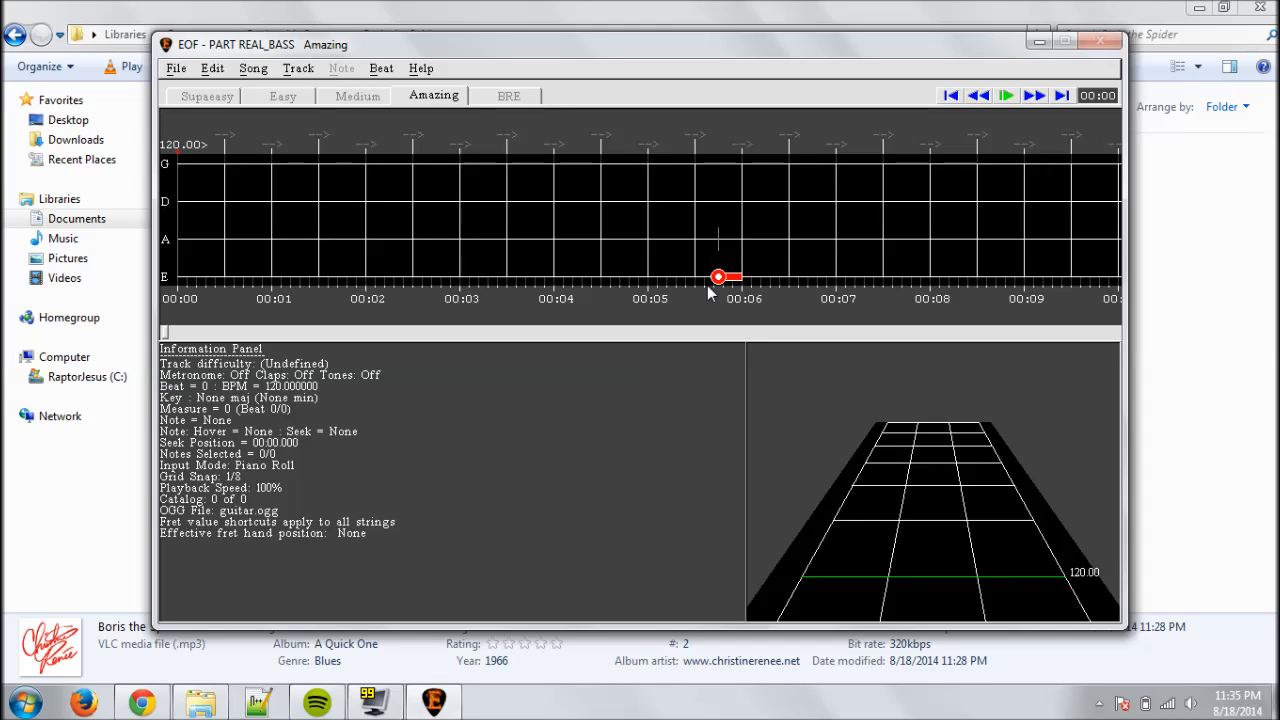
pyautogui.press('F5')
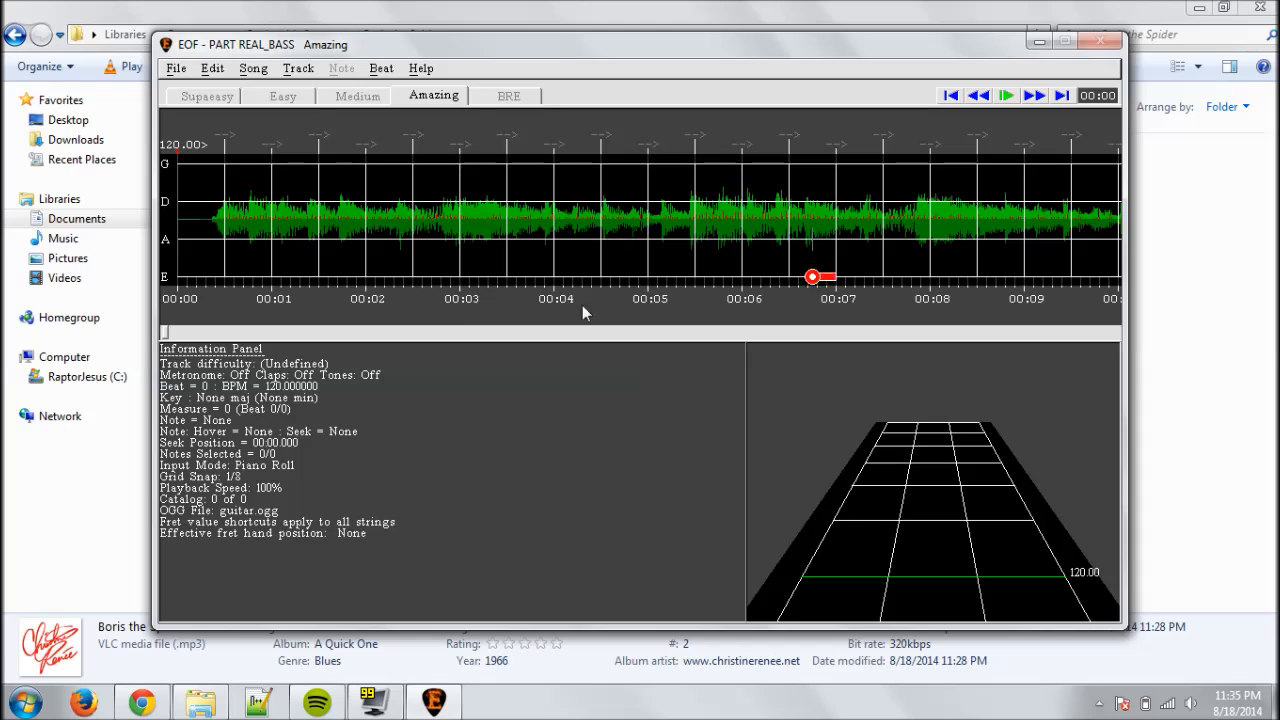
# Step: Import the bass part from the Guitar Pro file "Who - Boris The Spider (Pro)" in the Boris the Spider folder into the active track
pyautogui.click(177, 70)
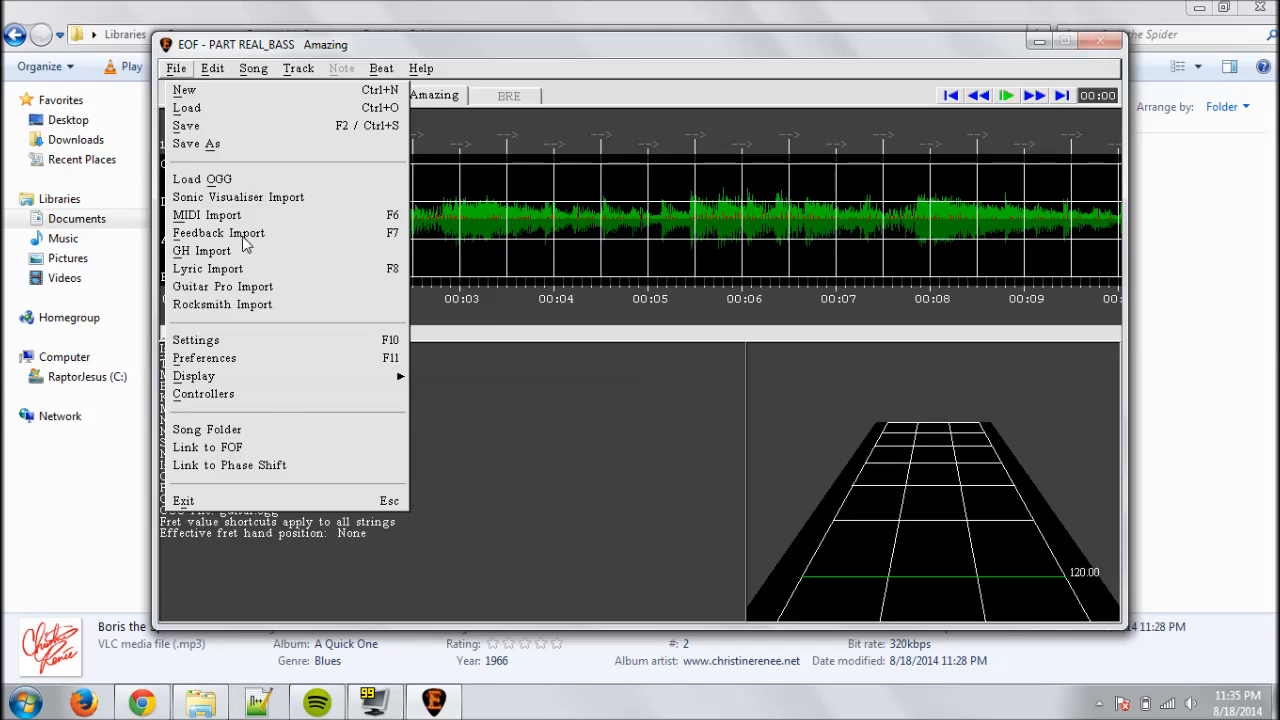
pyautogui.click(229, 290)
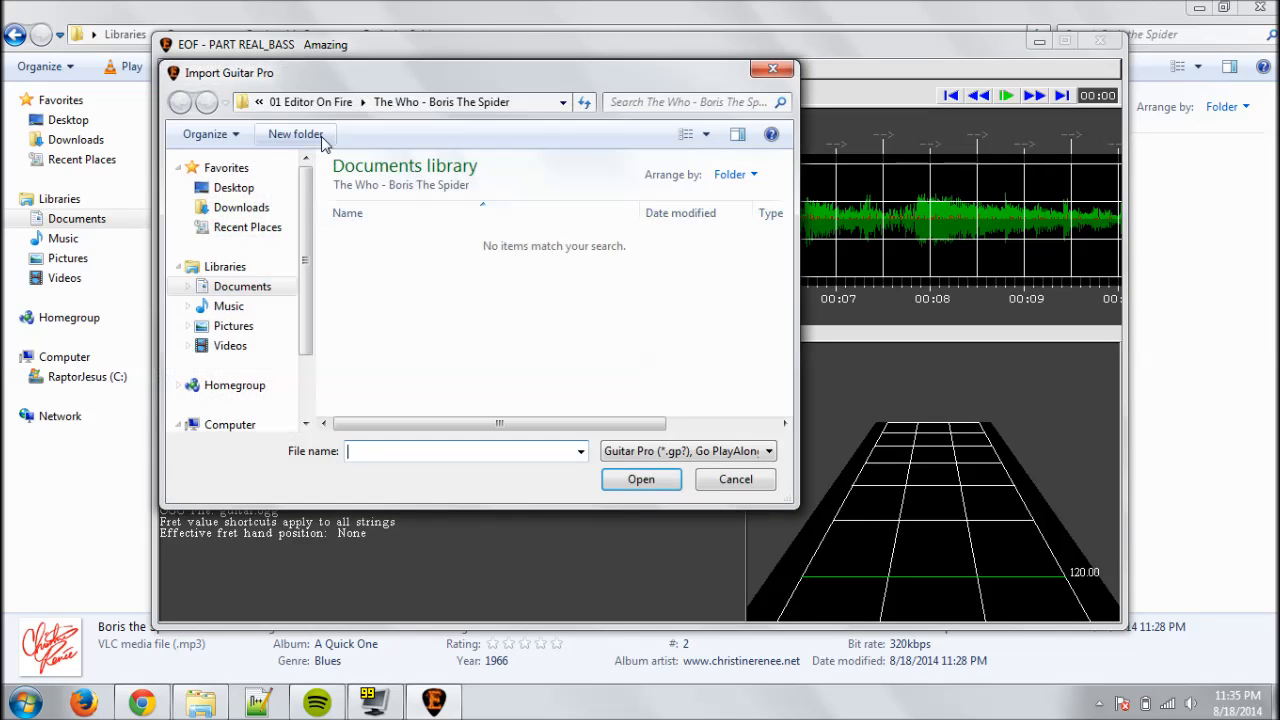
pyautogui.click(315, 103)
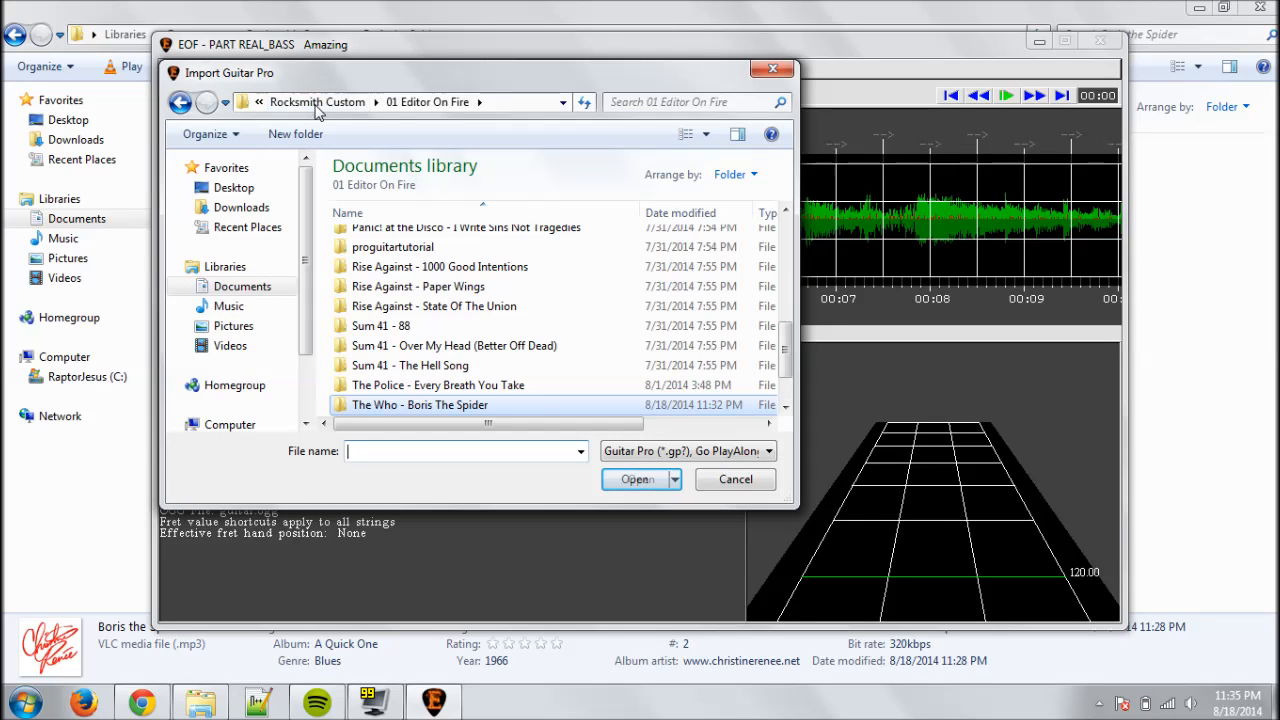
pyautogui.click(318, 104)
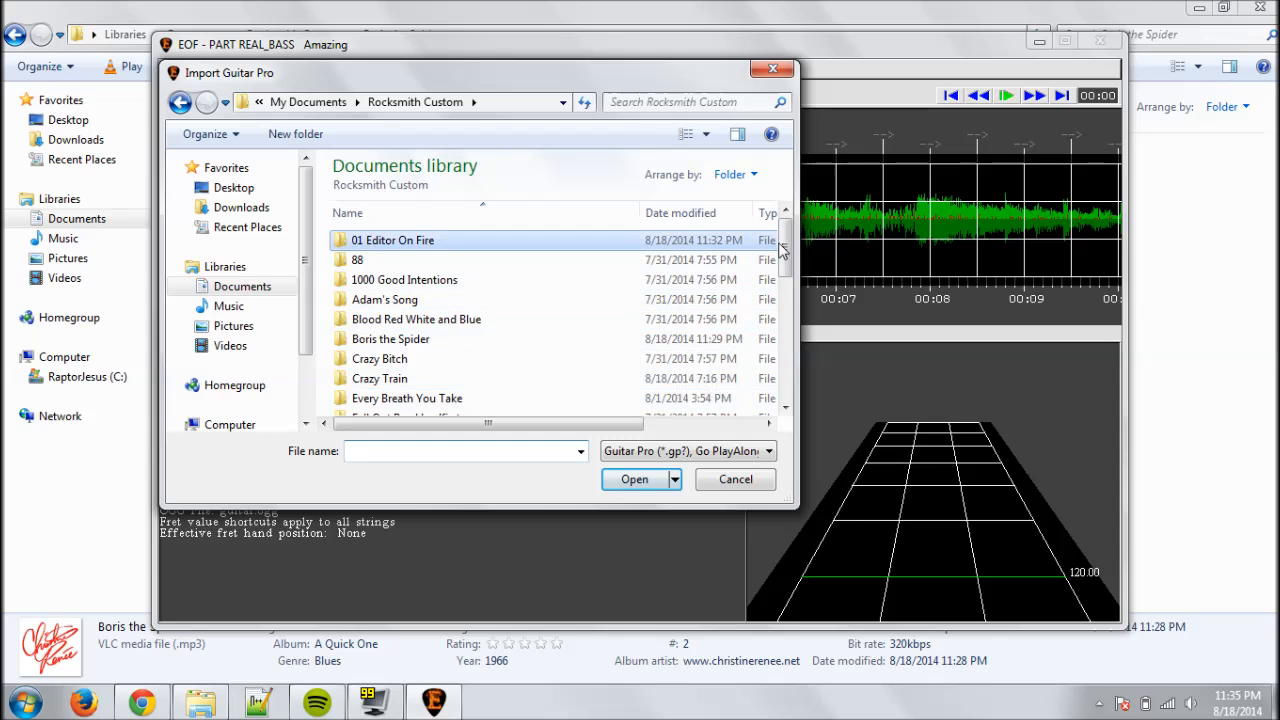
pyautogui.moveTo(783, 251); pyautogui.dragTo(786, 271)
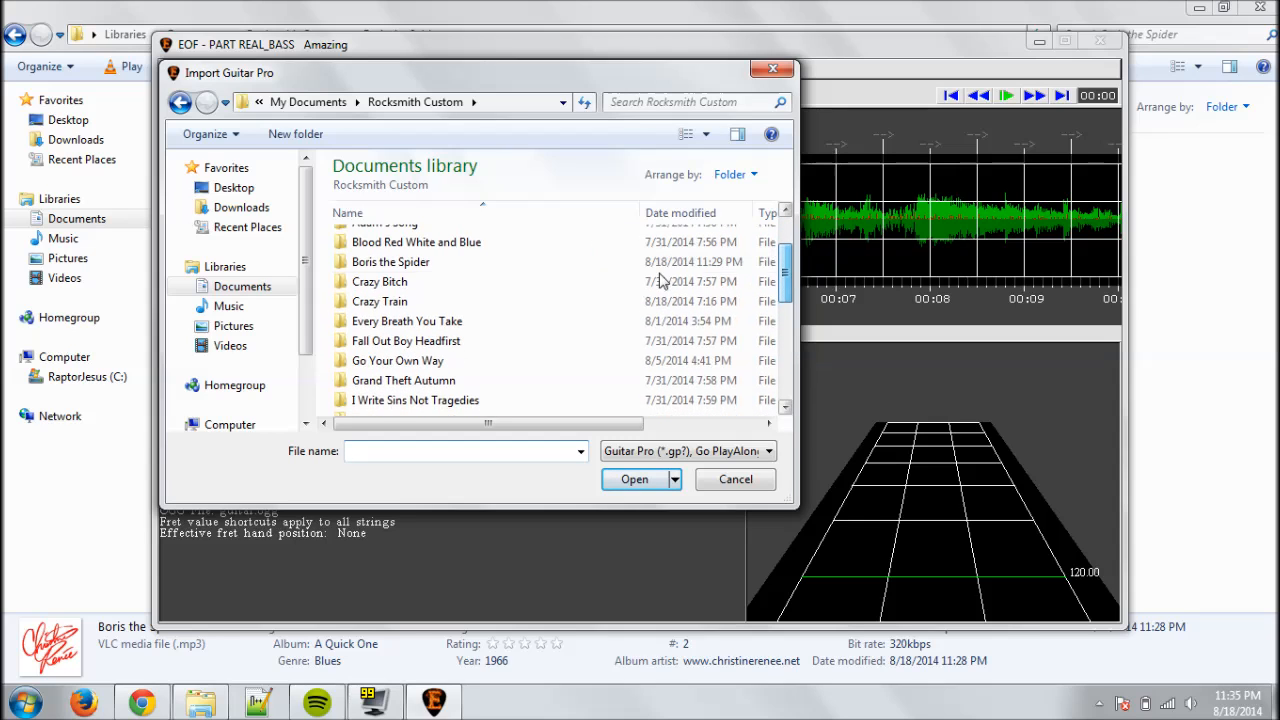
pyautogui.doubleClick(591, 264)
pyautogui.click(528, 245)
pyautogui.doubleClick(528, 250)
pyautogui.click(616, 370)
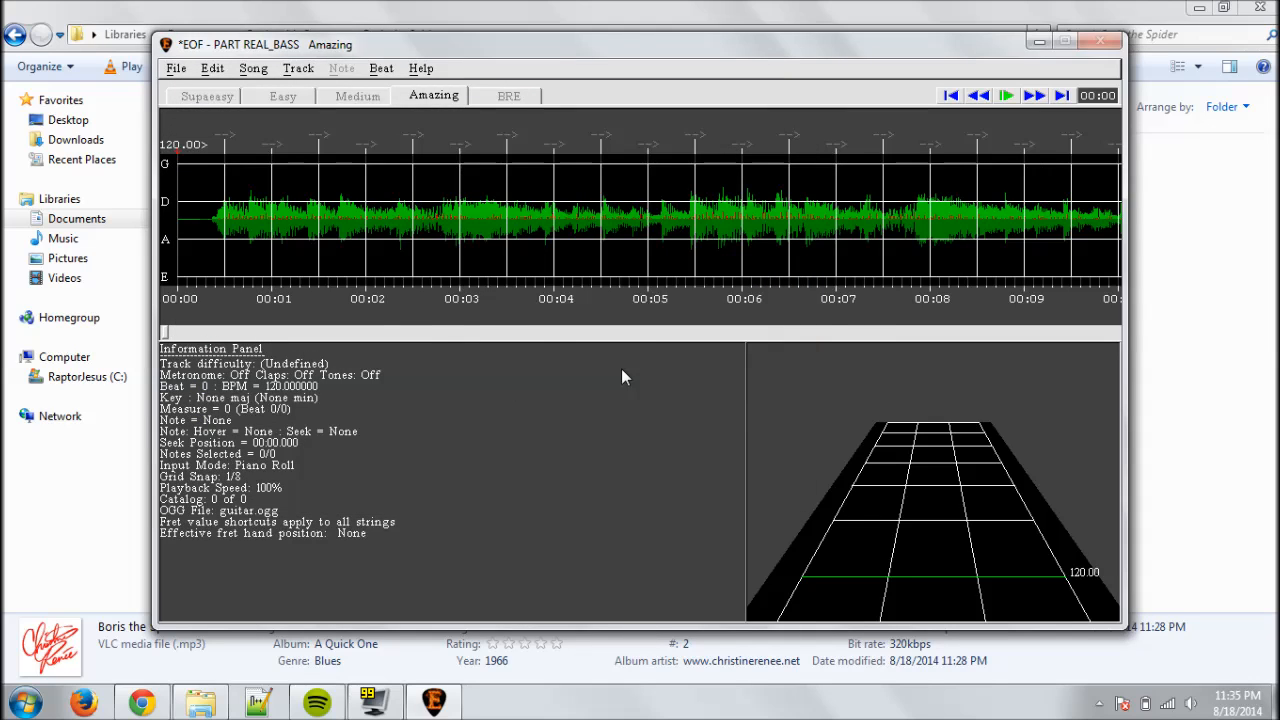
pyautogui.click(616, 370)
pyautogui.click(833, 281)
pyautogui.click(545, 421)
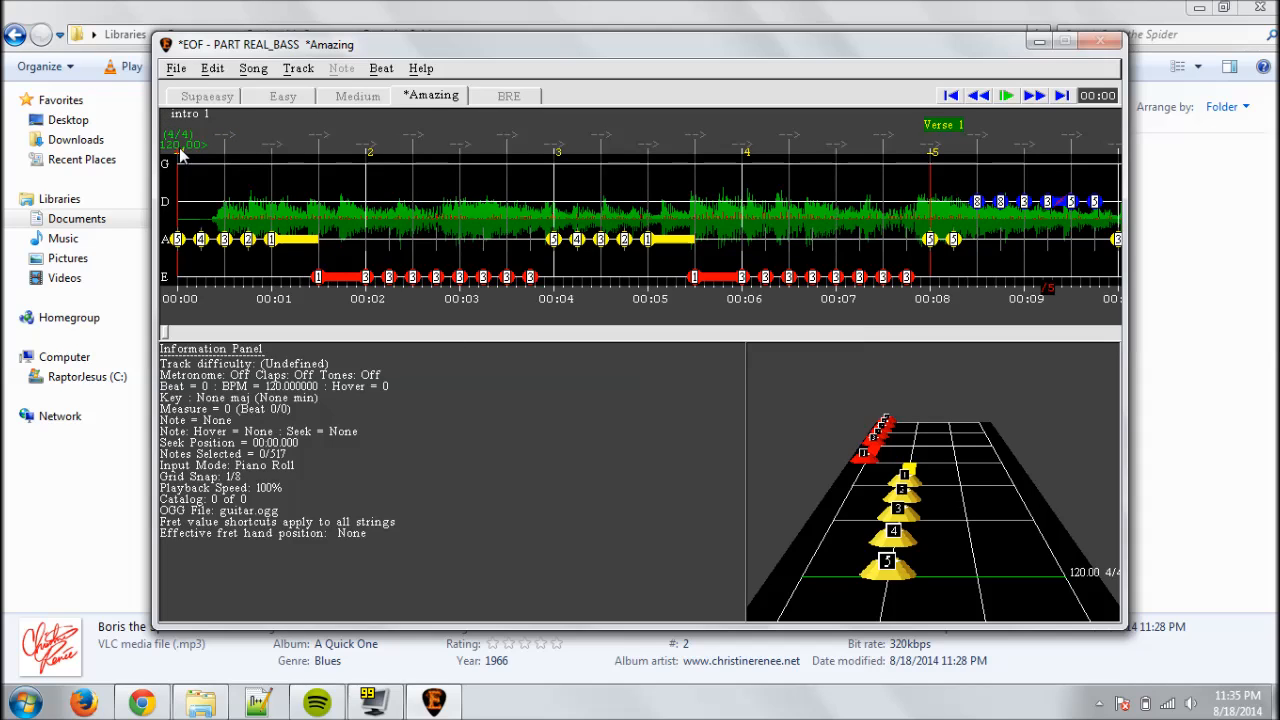
# Step: Play the song's opening briefly and move the first beat marker to the start of the audio, at about 0.5 s
pyautogui.press('space')
pyautogui.press('space')
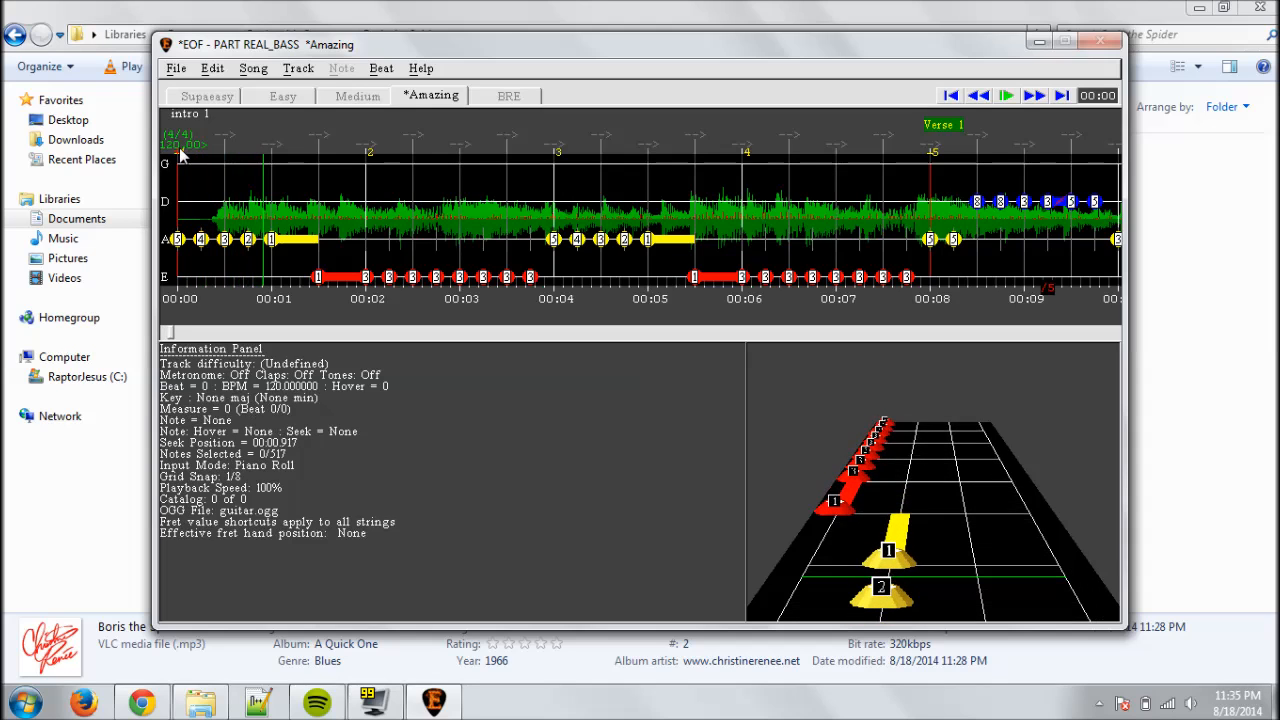
pyautogui.moveTo(178, 148)
pyautogui.mouseDown()
pyautogui.moveTo(228, 150)
pyautogui.moveTo(220, 142)
pyautogui.mouseUp()
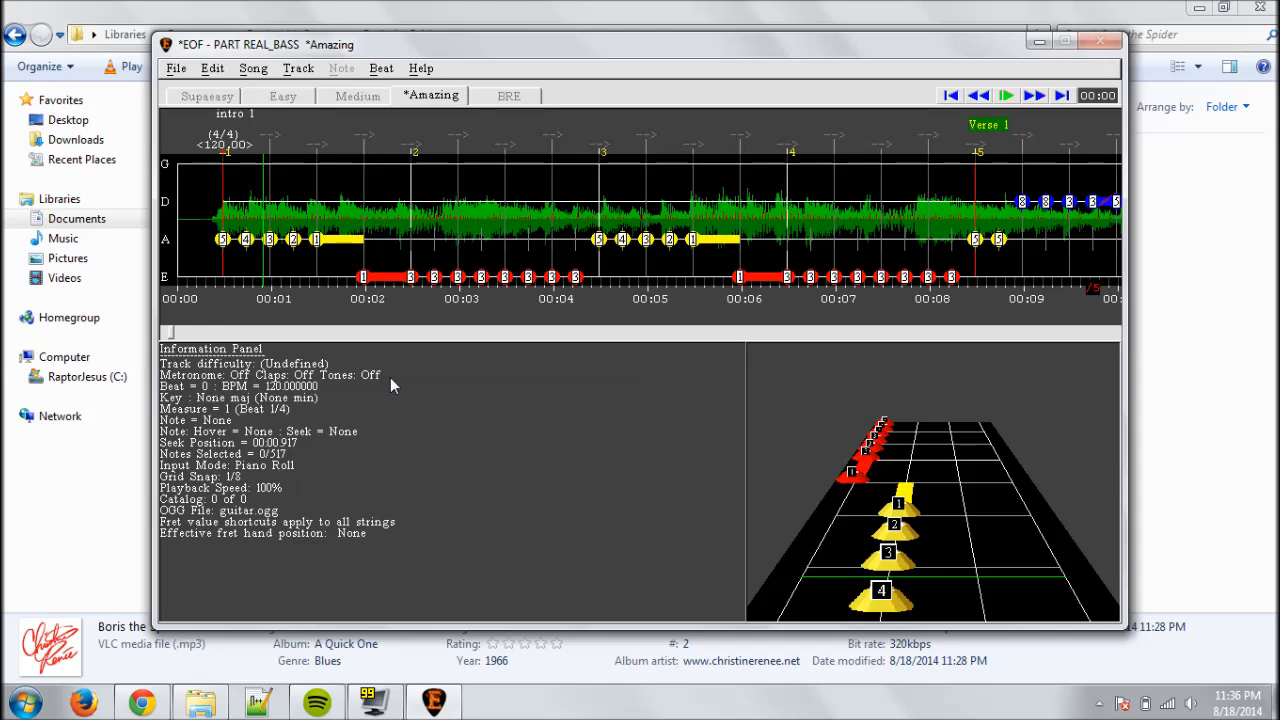
# Step: Toggle the claps and the metronome on and back off
pyautogui.press('c')
pyautogui.press('c')
pyautogui.press('m')
pyautogui.press('m')
# Step: Apply the estimated tempo to the song's beat map and undo the change
pyautogui.click(382, 68)
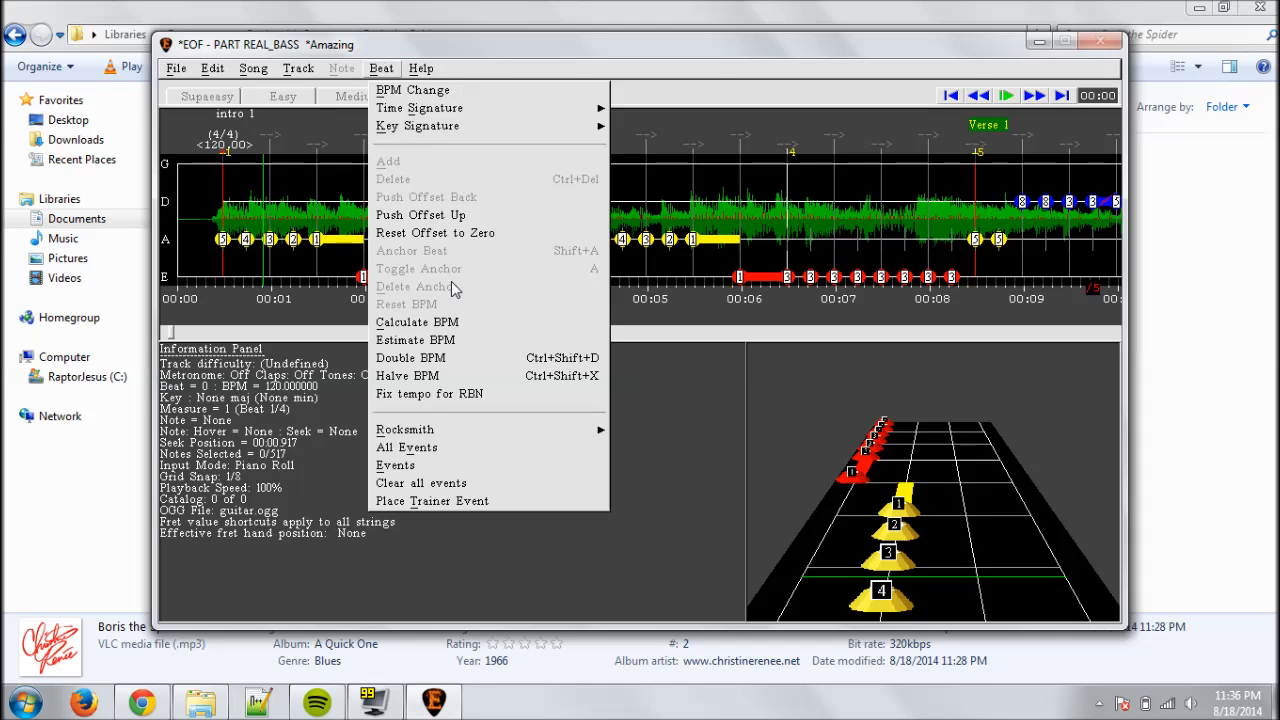
pyautogui.click(420, 342)
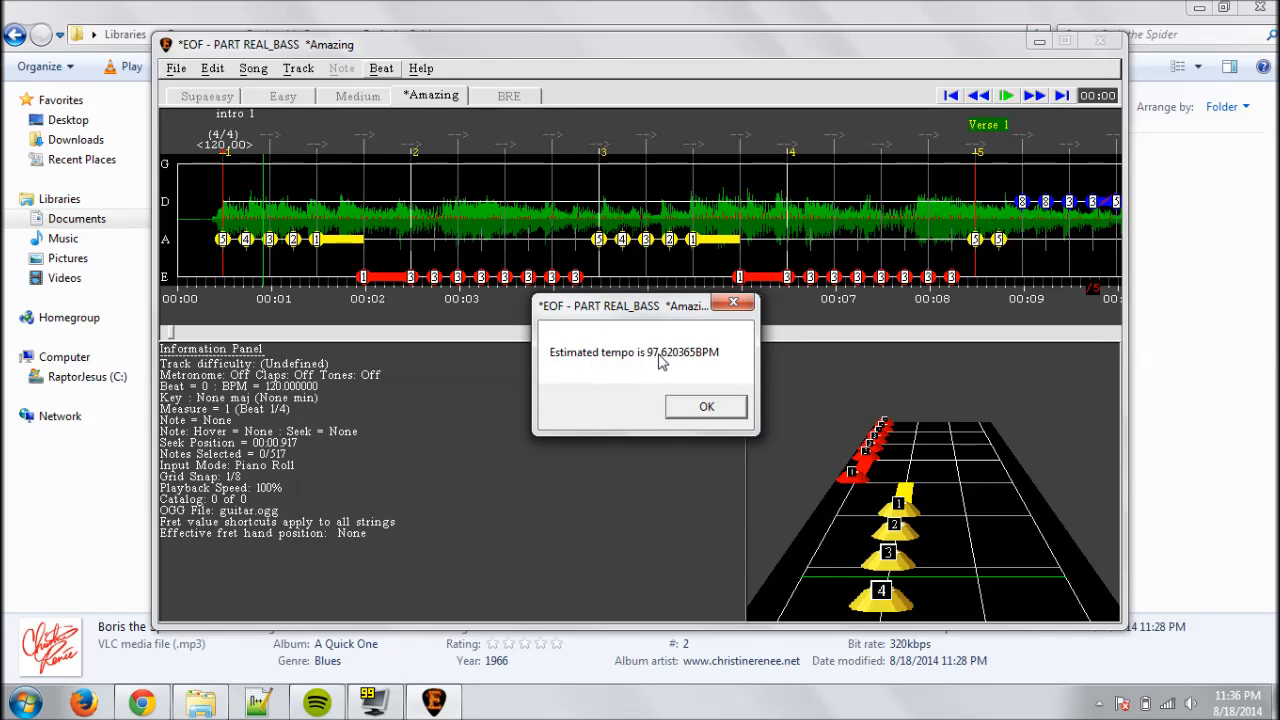
pyautogui.click(695, 405)
pyautogui.click(619, 369)
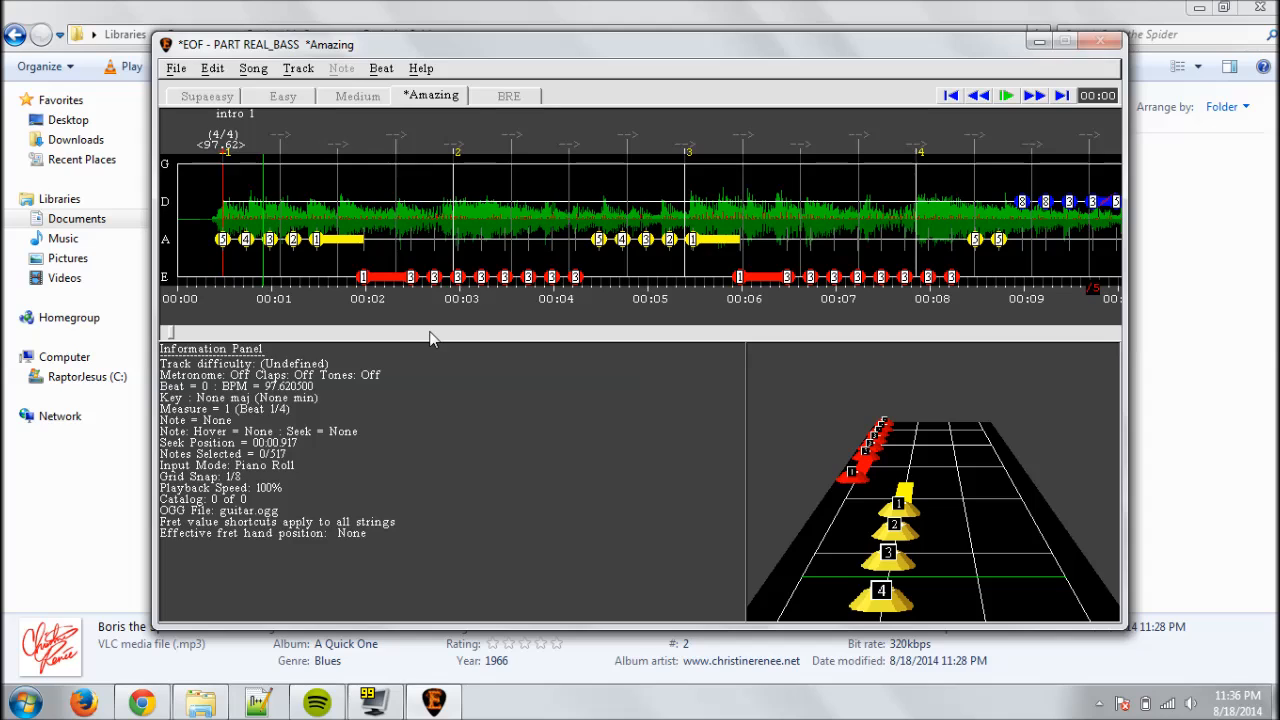
pyautogui.hotkey('ctrl', 'z')
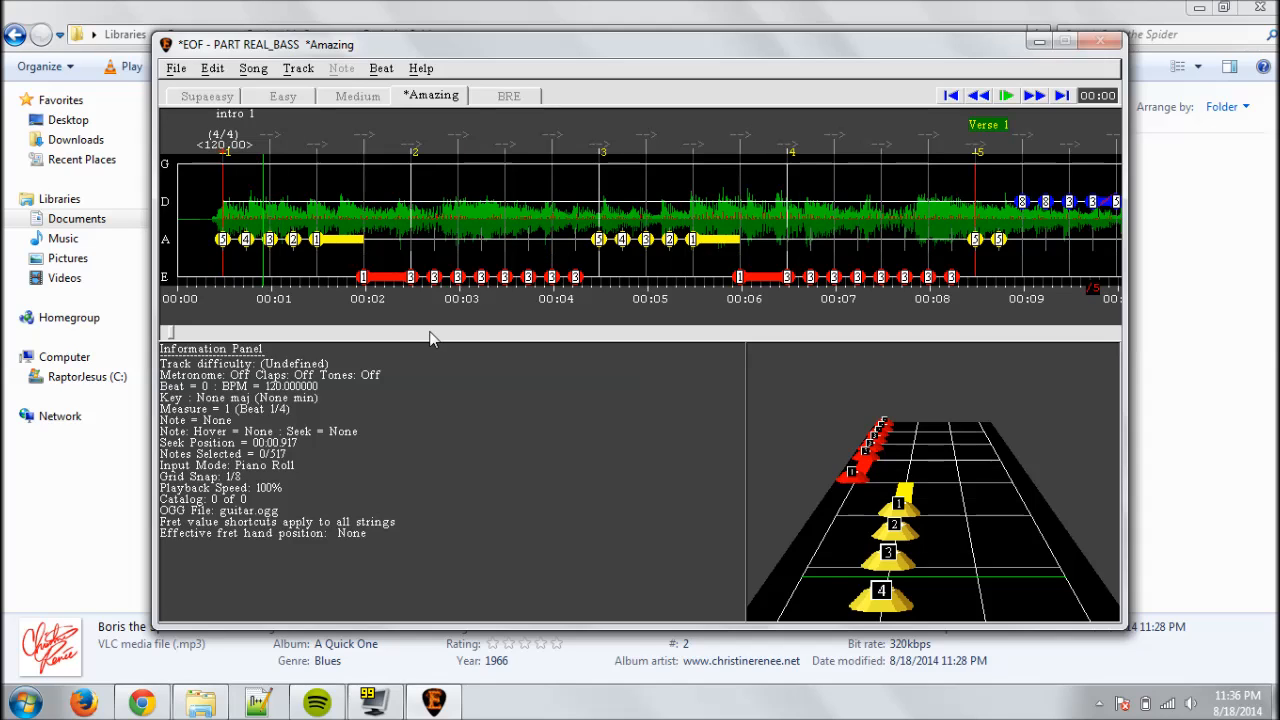
# Step: Estimate the song's tempo and apply the resulting 97.62 BPM to the beat map
pyautogui.click(381, 68)
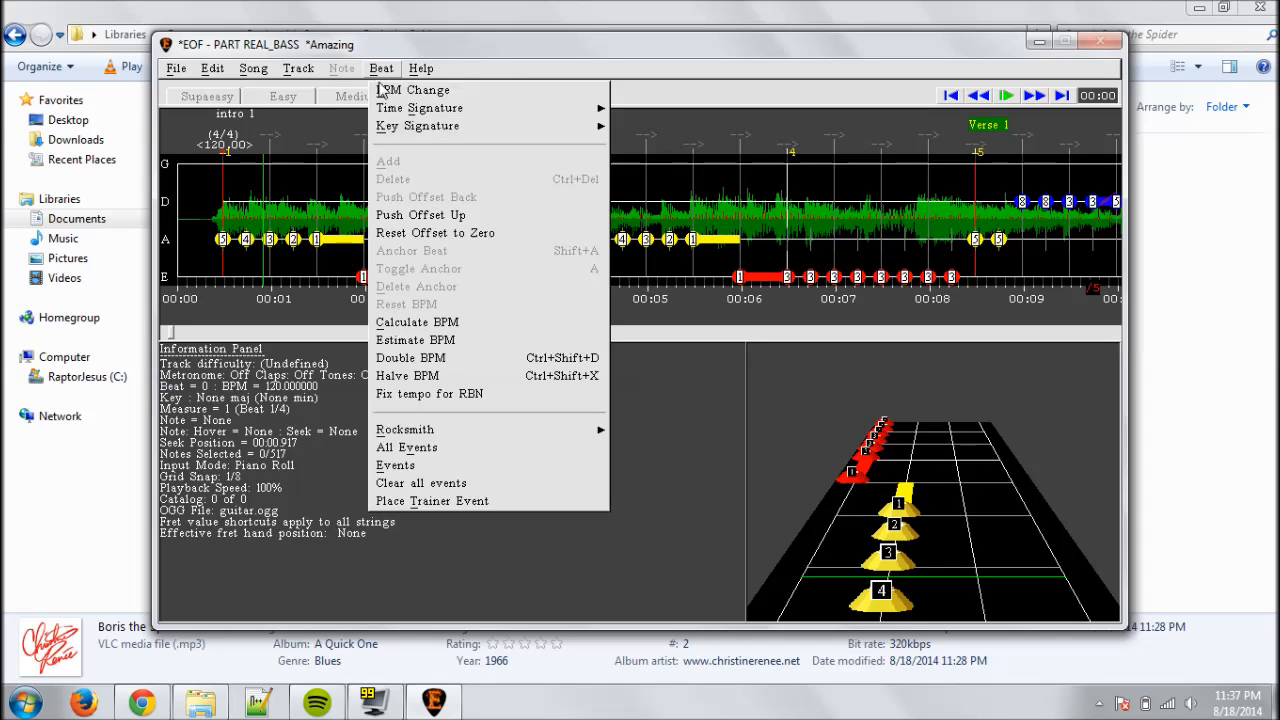
pyautogui.click(412, 348)
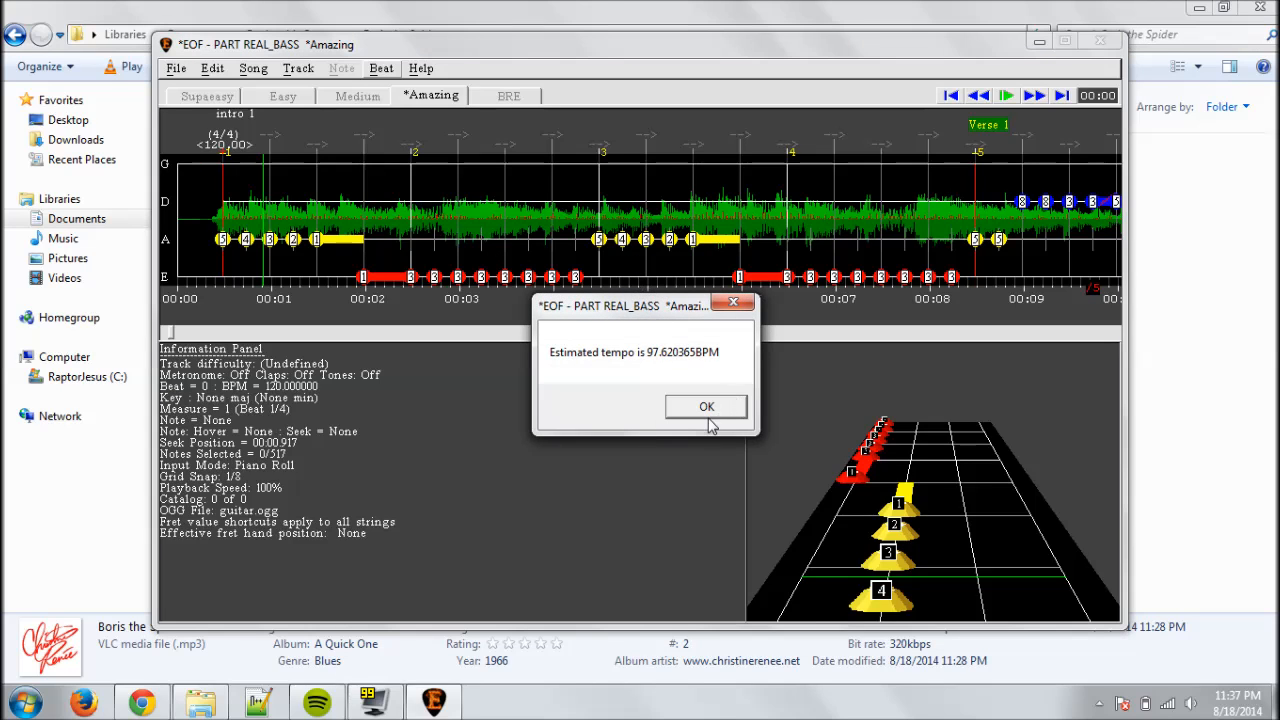
pyautogui.click(705, 405)
pyautogui.click(632, 369)
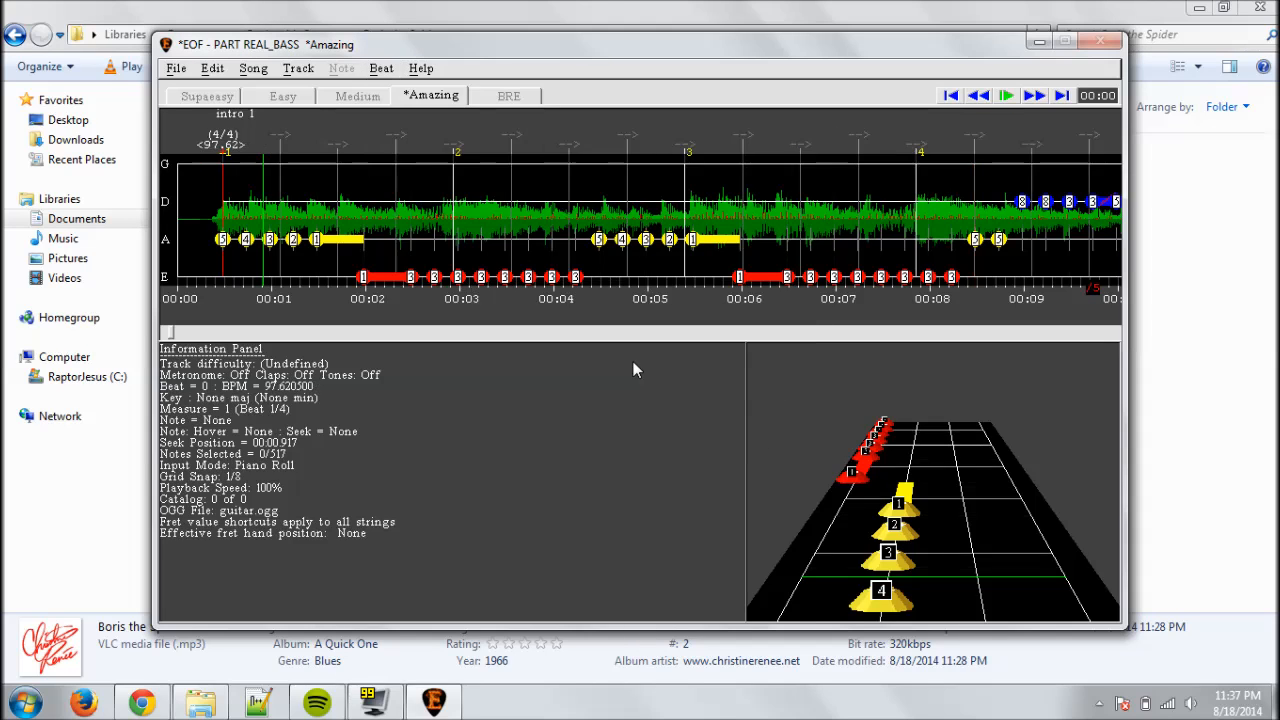
# Step: Play the opening at the new tempo and delete all notes of the bass track's Amazing difficulty
pyautogui.press('space')
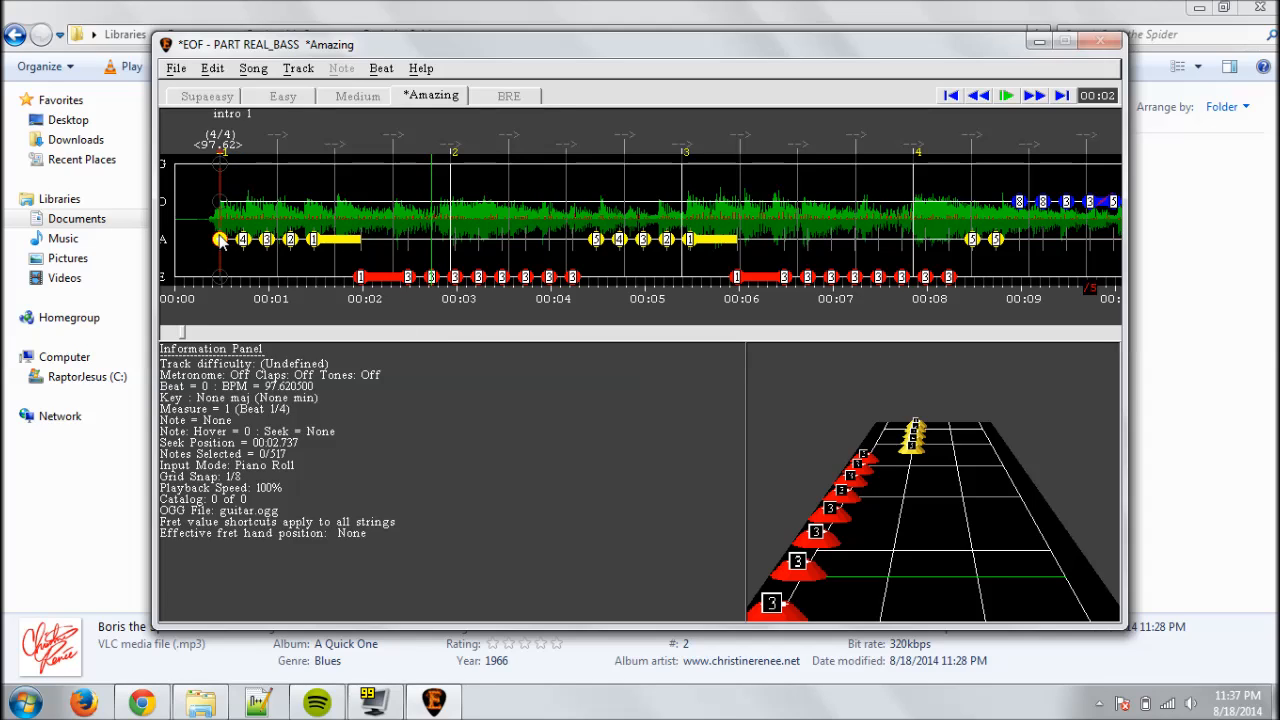
pyautogui.hotkey('ctrl', 'a')
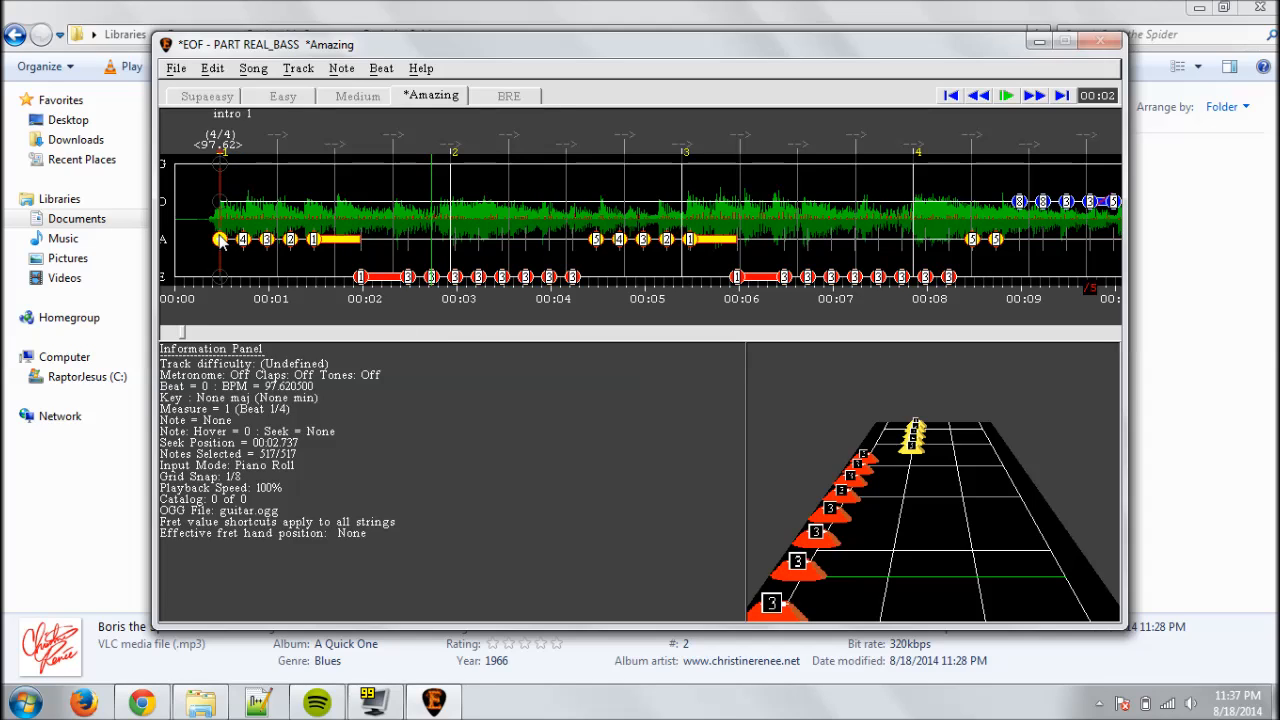
pyautogui.press('Delete')
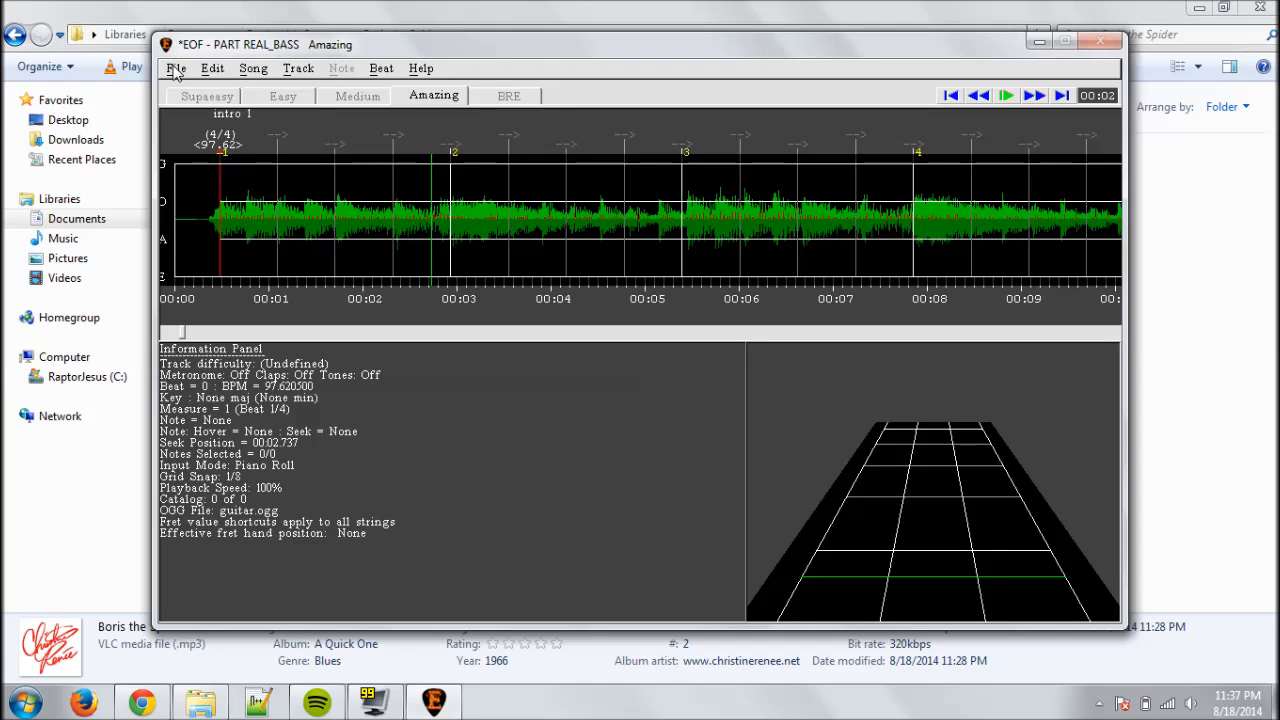
# Step: Reimport the bass part with its time signatures from "Who - Boris The Spider (Pro)" onto the adjusted beat map
pyautogui.click(175, 70)
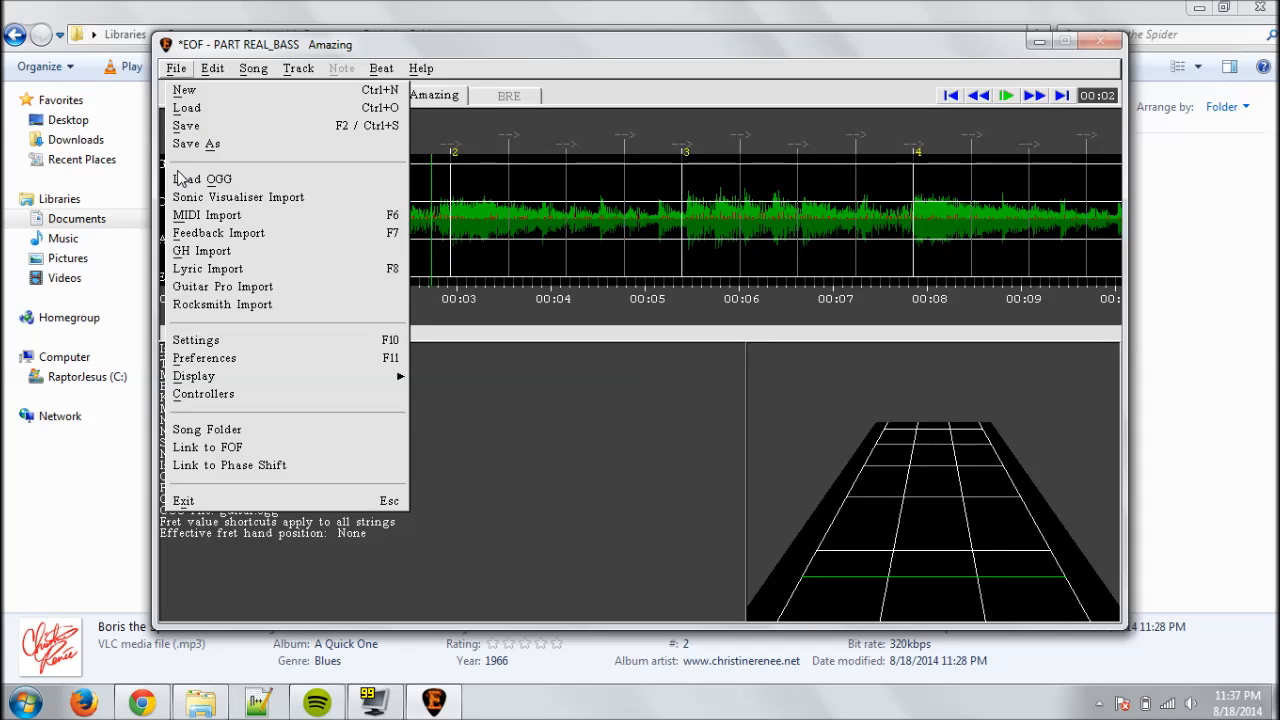
pyautogui.click(224, 288)
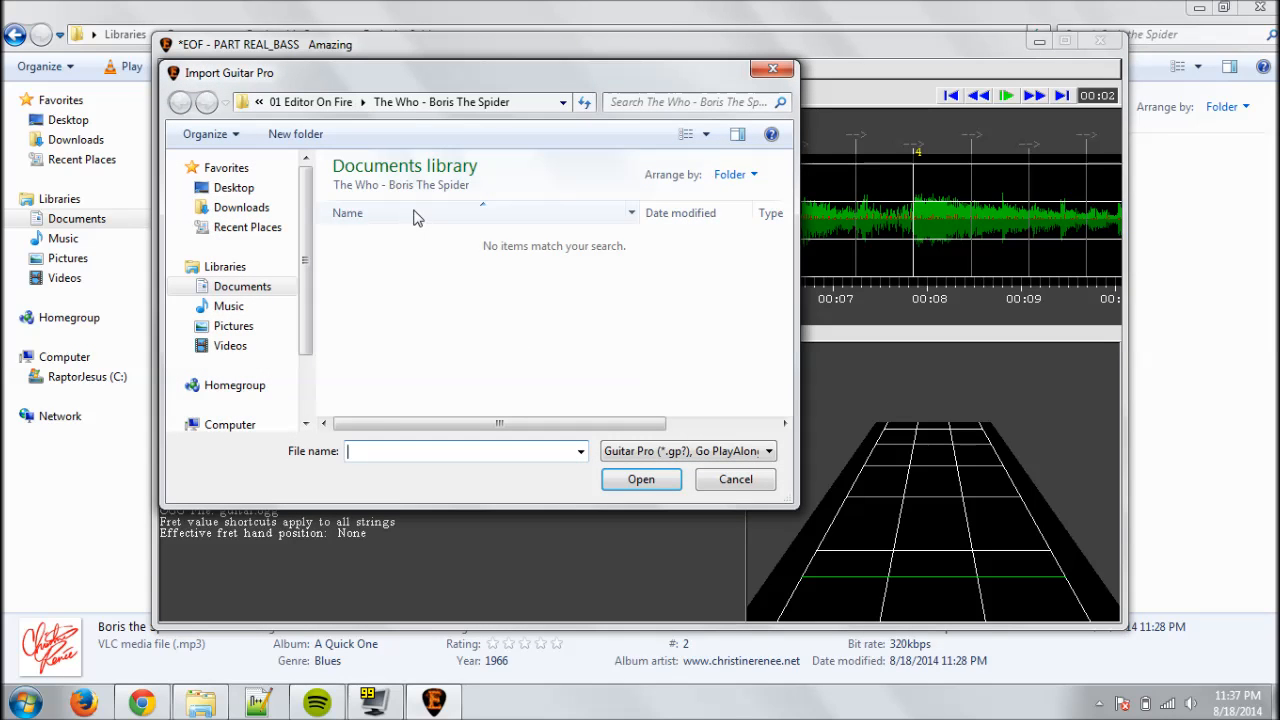
pyautogui.click(316, 104)
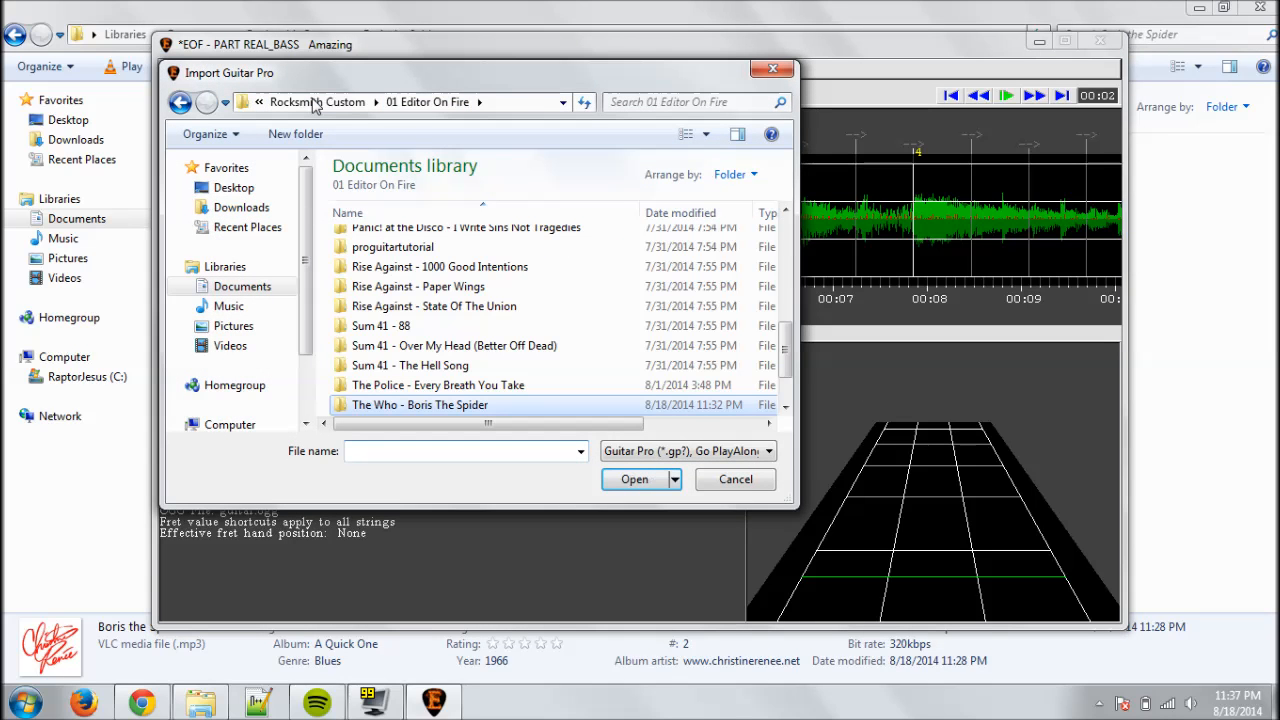
pyautogui.click(316, 103)
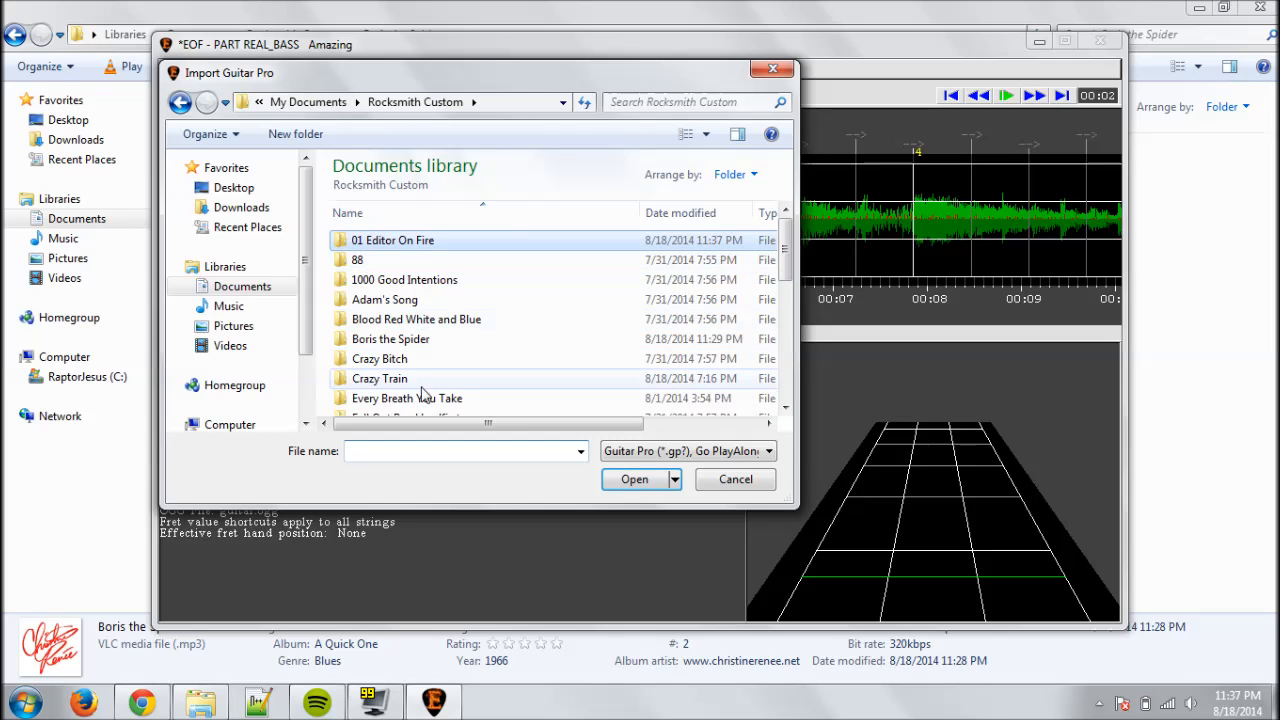
pyautogui.doubleClick(570, 340)
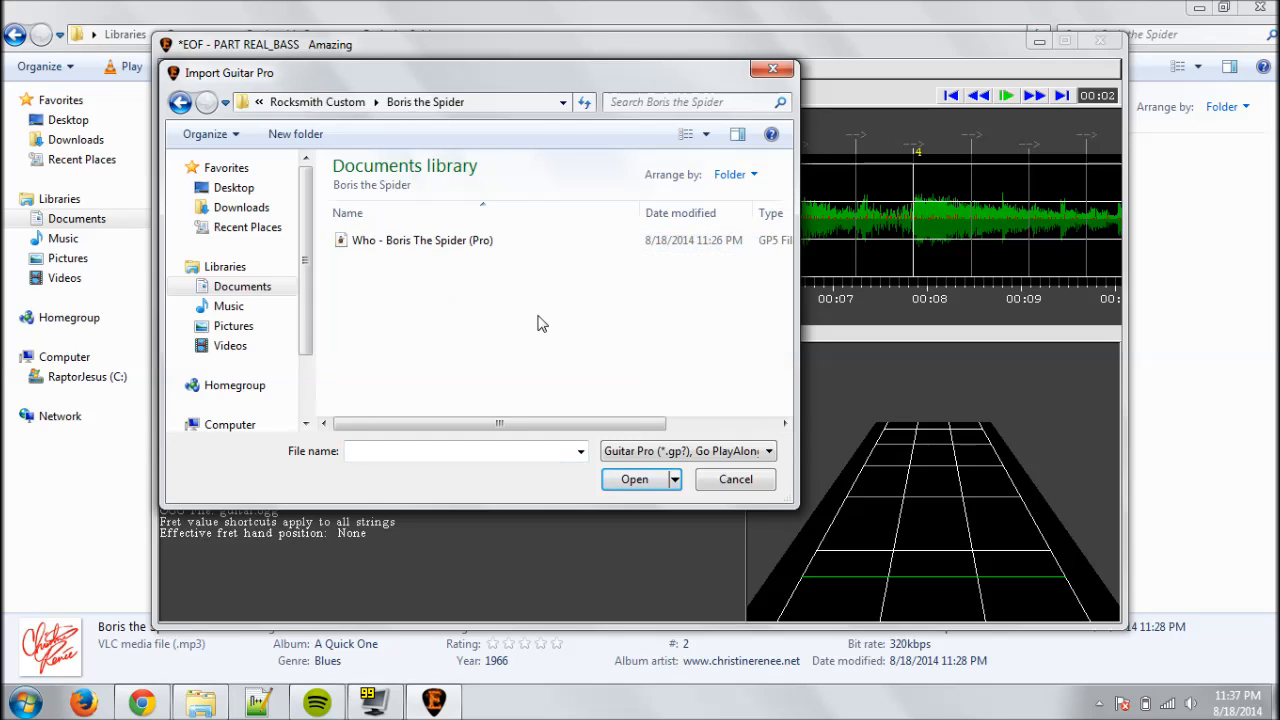
pyautogui.doubleClick(433, 244)
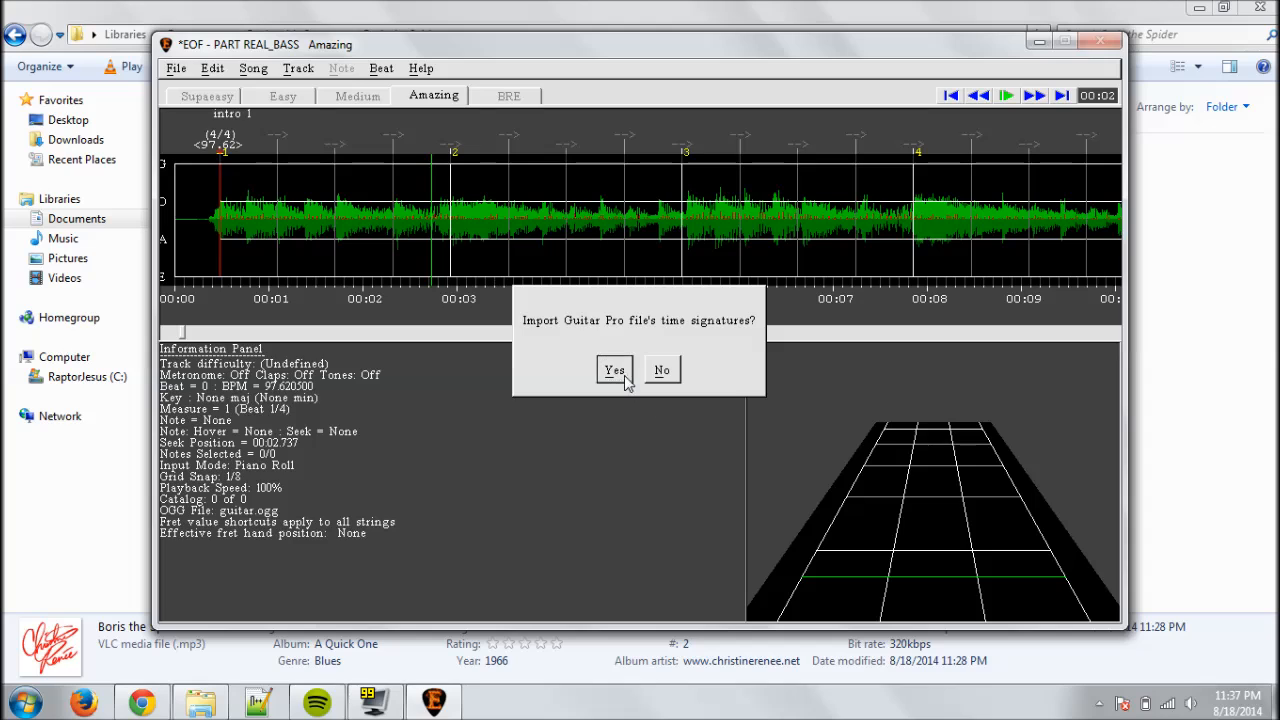
pyautogui.click(615, 371)
pyautogui.click(617, 376)
pyautogui.click(843, 279)
pyautogui.click(569, 422)
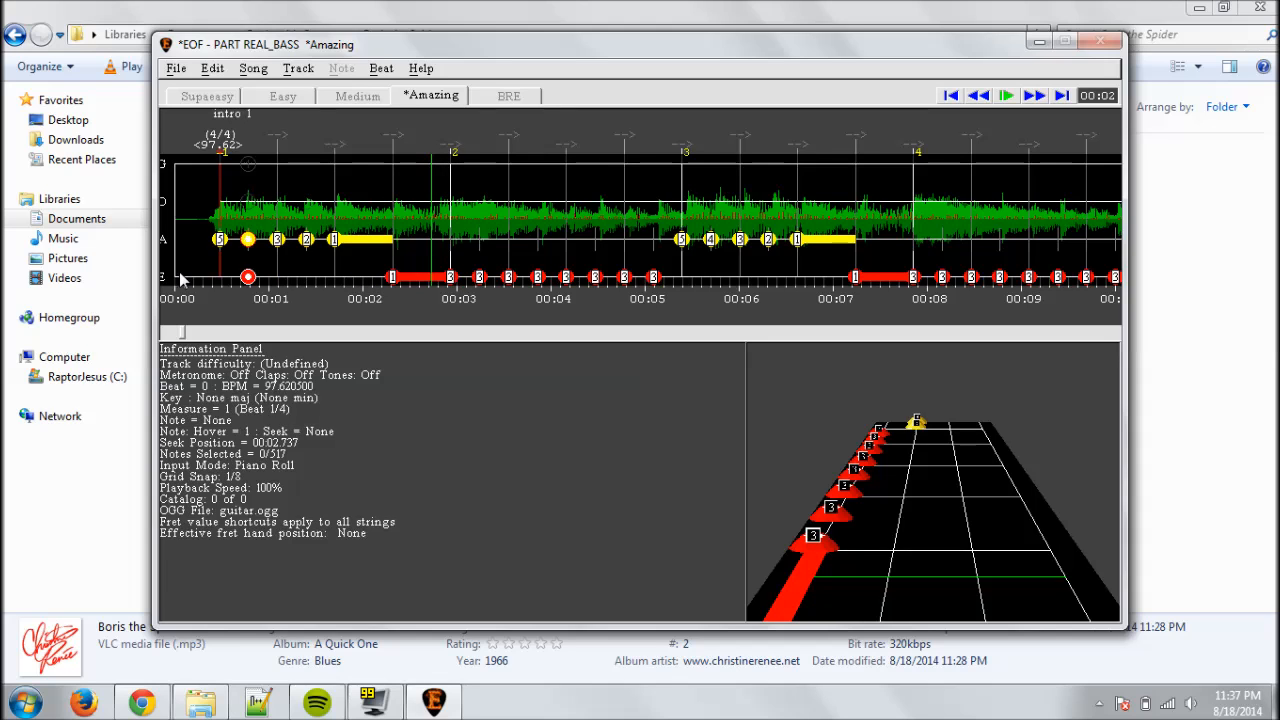
# Step: Turn on claps and play the intro to check how the imported notes line up with the audio up to measure 3
pyautogui.scroll(-4, 233, 332)
pyautogui.scroll(15, 233, 332)
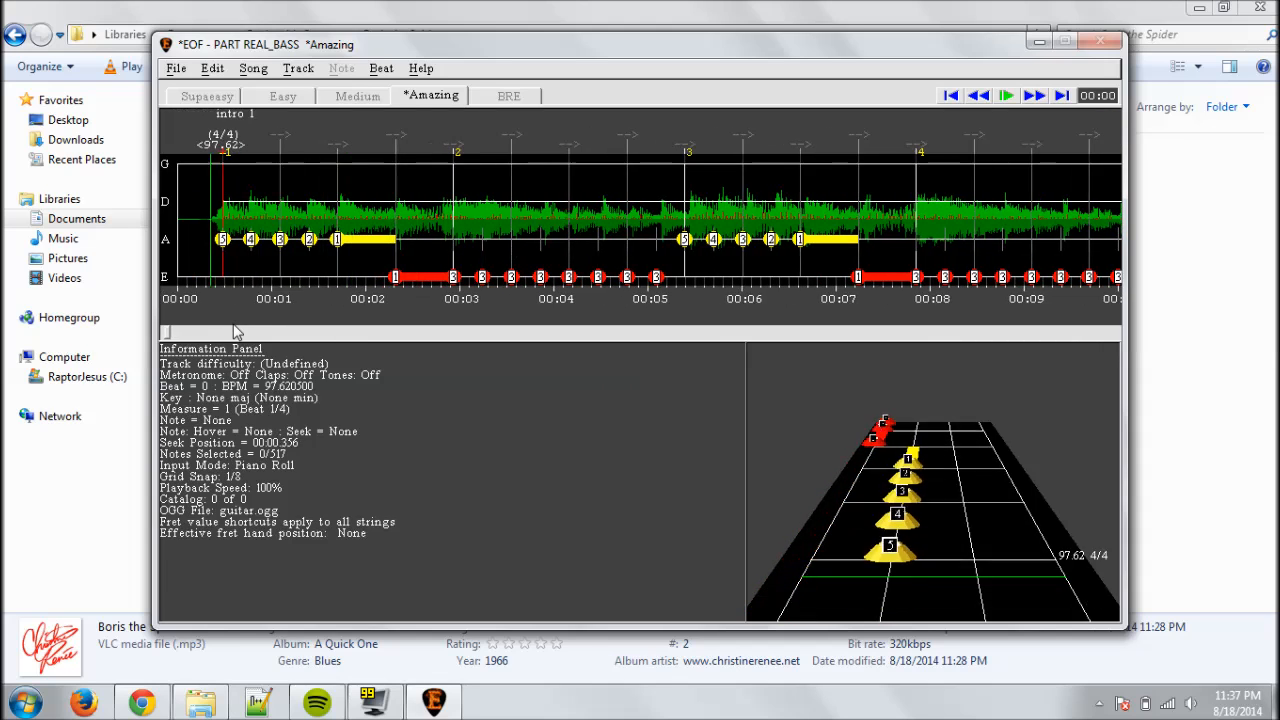
pyautogui.scroll(-8, 233, 332)
pyautogui.scroll(10, 233, 332)
pyautogui.scroll(-3, 233, 332)
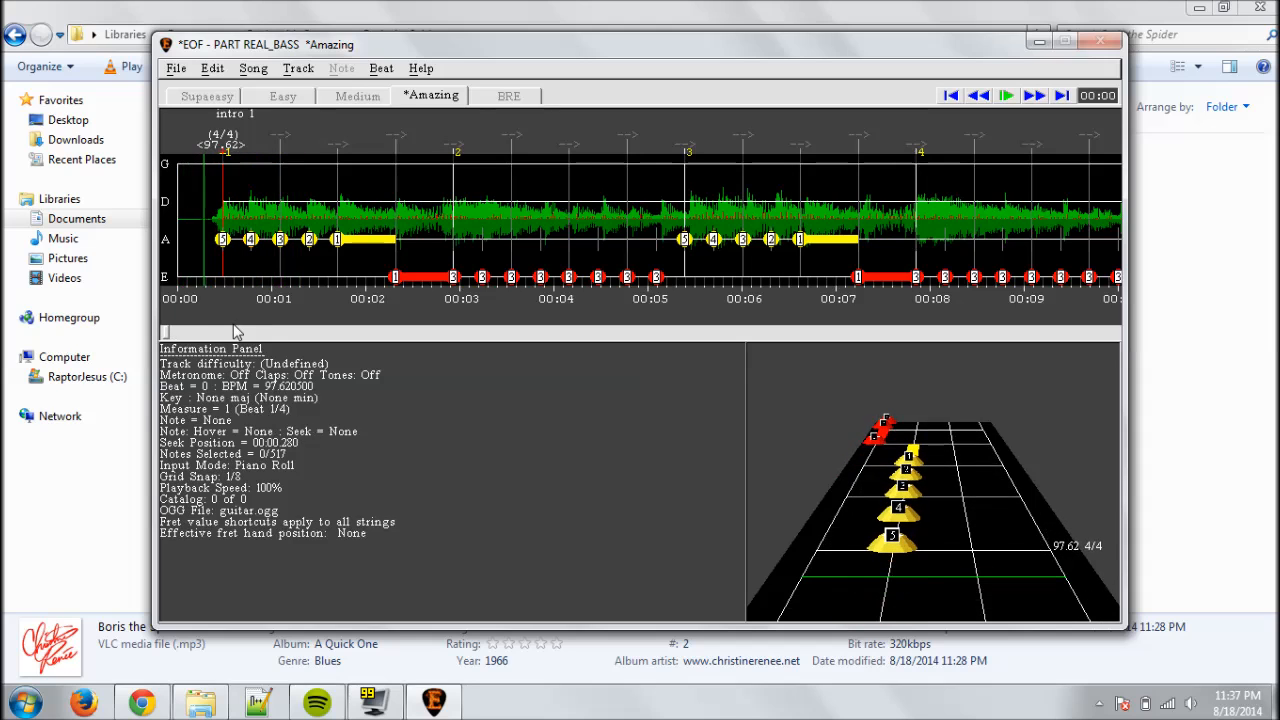
pyautogui.press('c')
pyautogui.press('space')
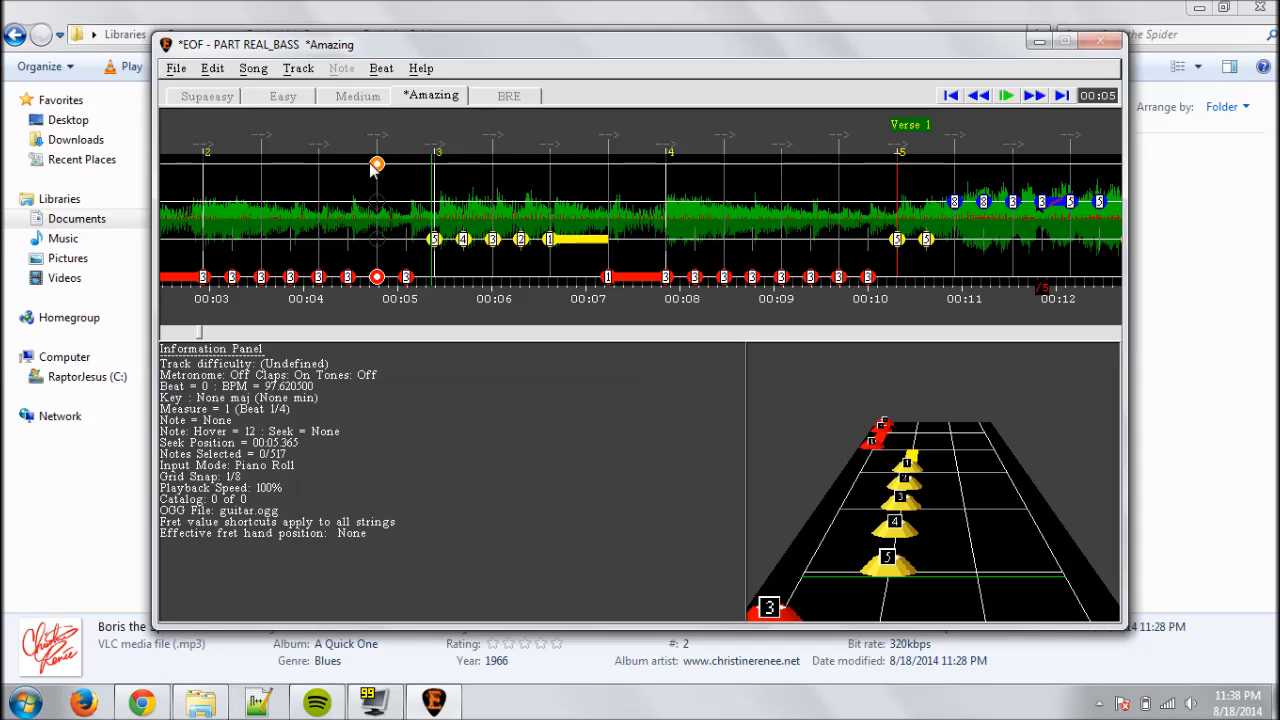
pyautogui.scroll(4, 372, 167)
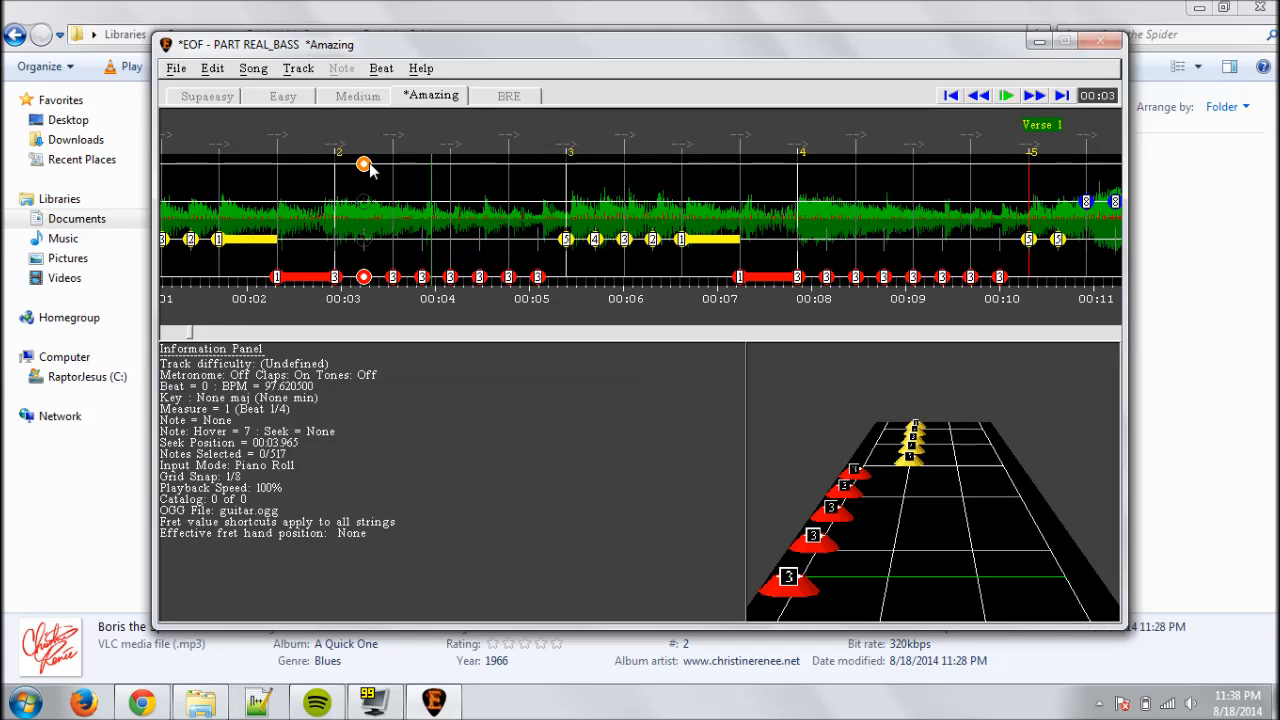
pyautogui.scroll(-4, 370, 170)
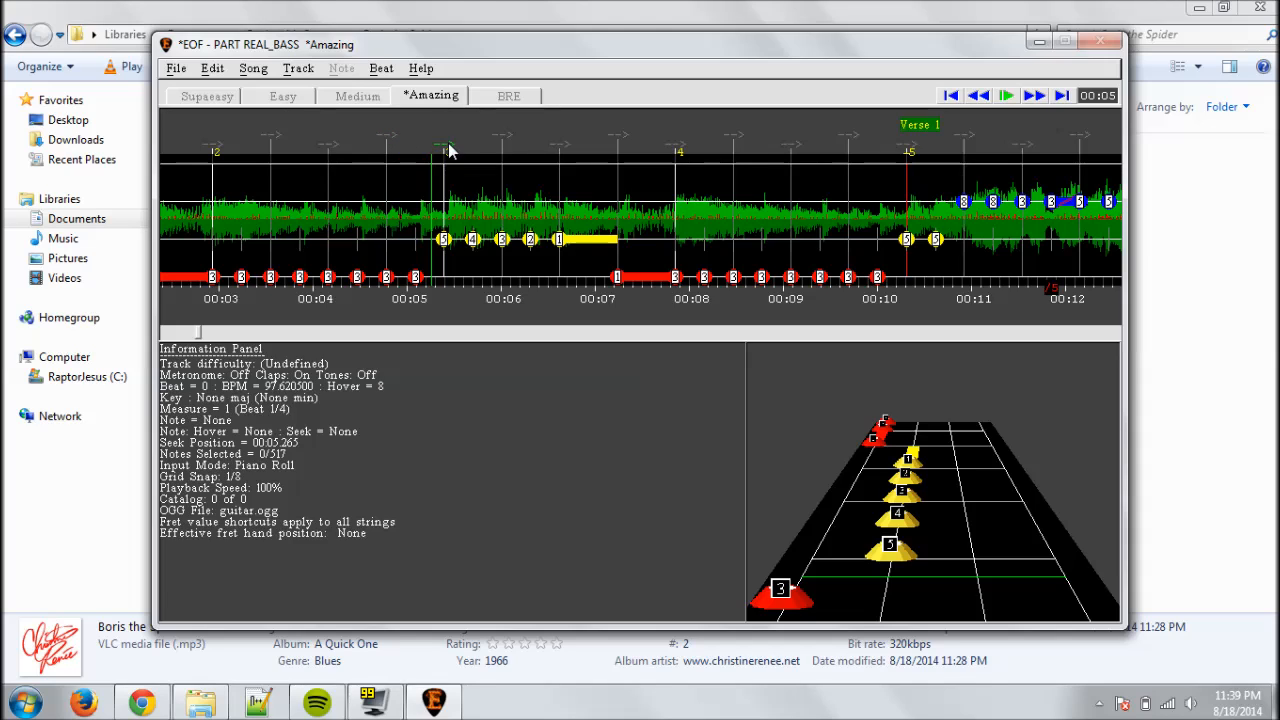
# Step: Line up measure 3's beat marker with the audio by shifting it slightly forward, and replay the intro from the start
pyautogui.moveTo(448, 150); pyautogui.dragTo(455, 150)
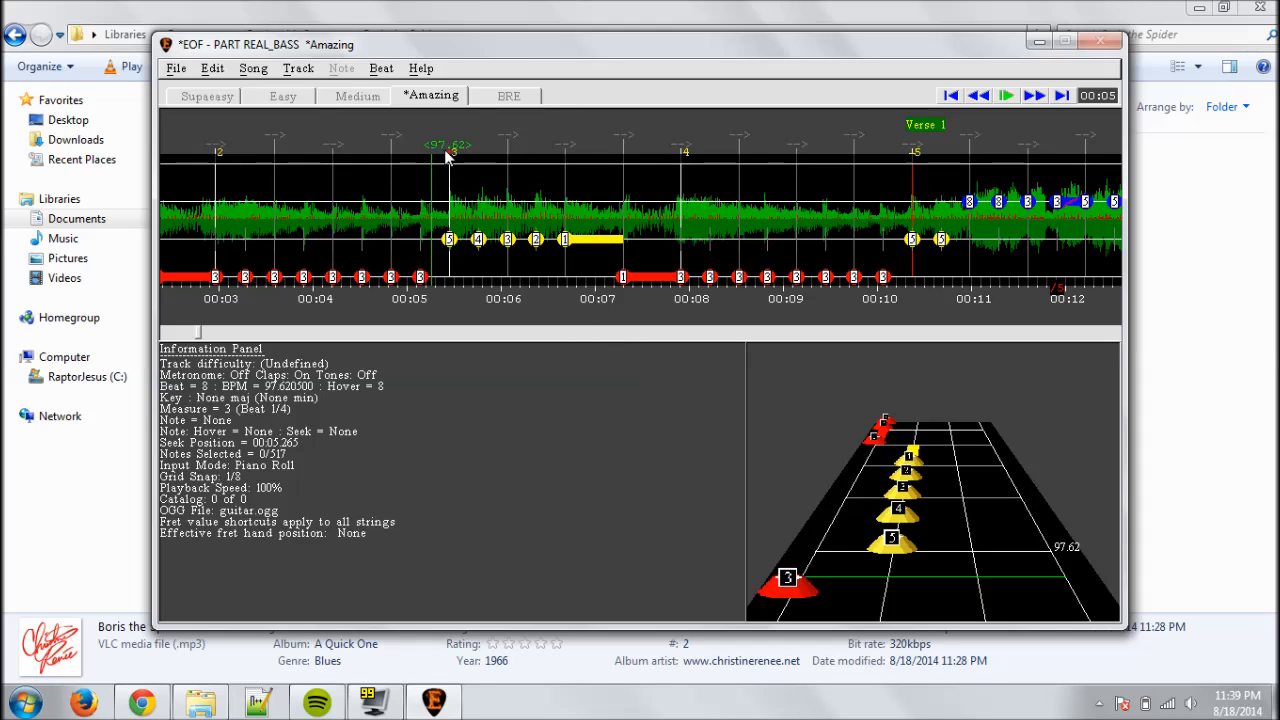
pyautogui.press('Left')
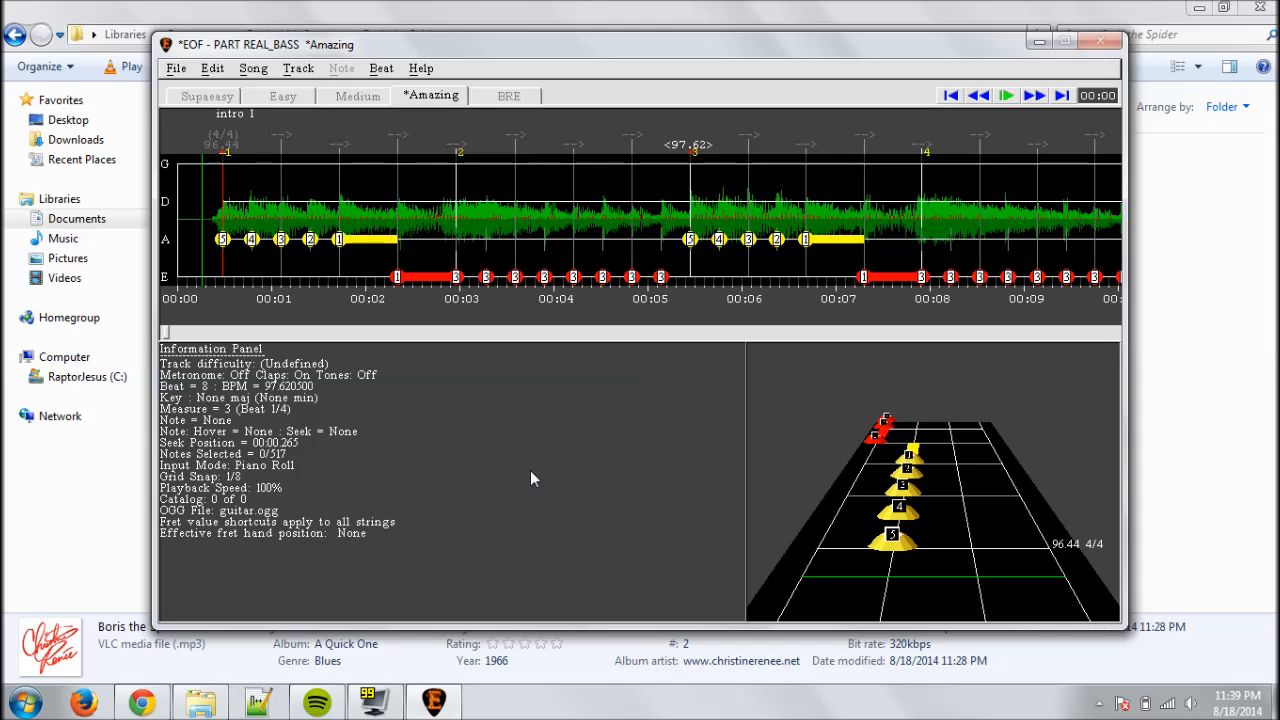
pyautogui.press('space')
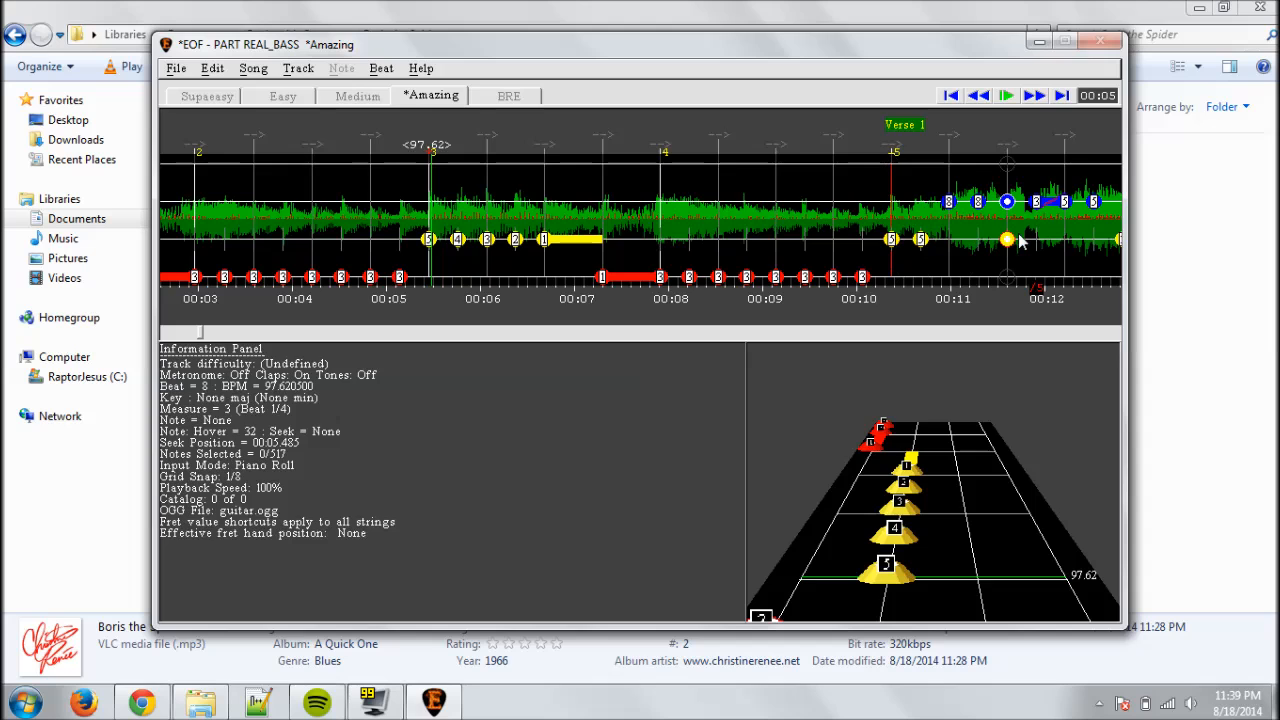
# Step: Shift measure 5's marker at the start of Verse 1 slightly earlier to match the audio, and play through to Chorus 1
pyautogui.scroll(-20, 1020, 241)
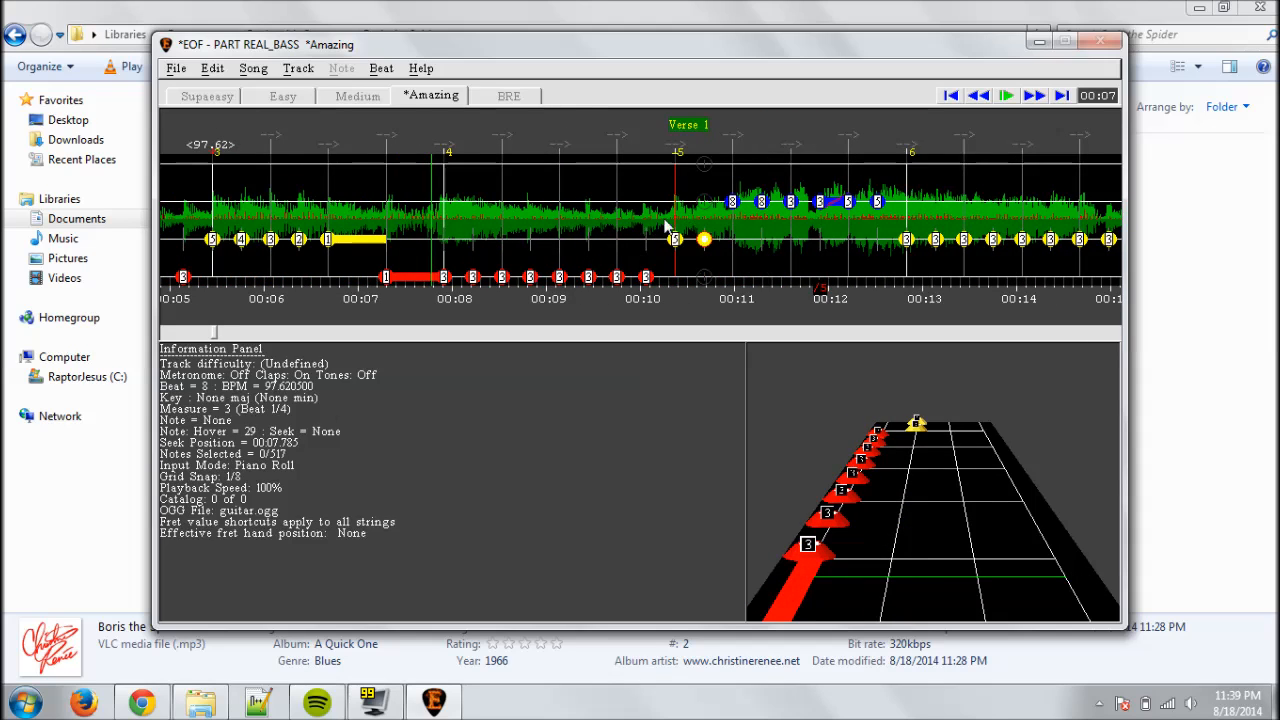
pyautogui.scroll(-11, 693, 175)
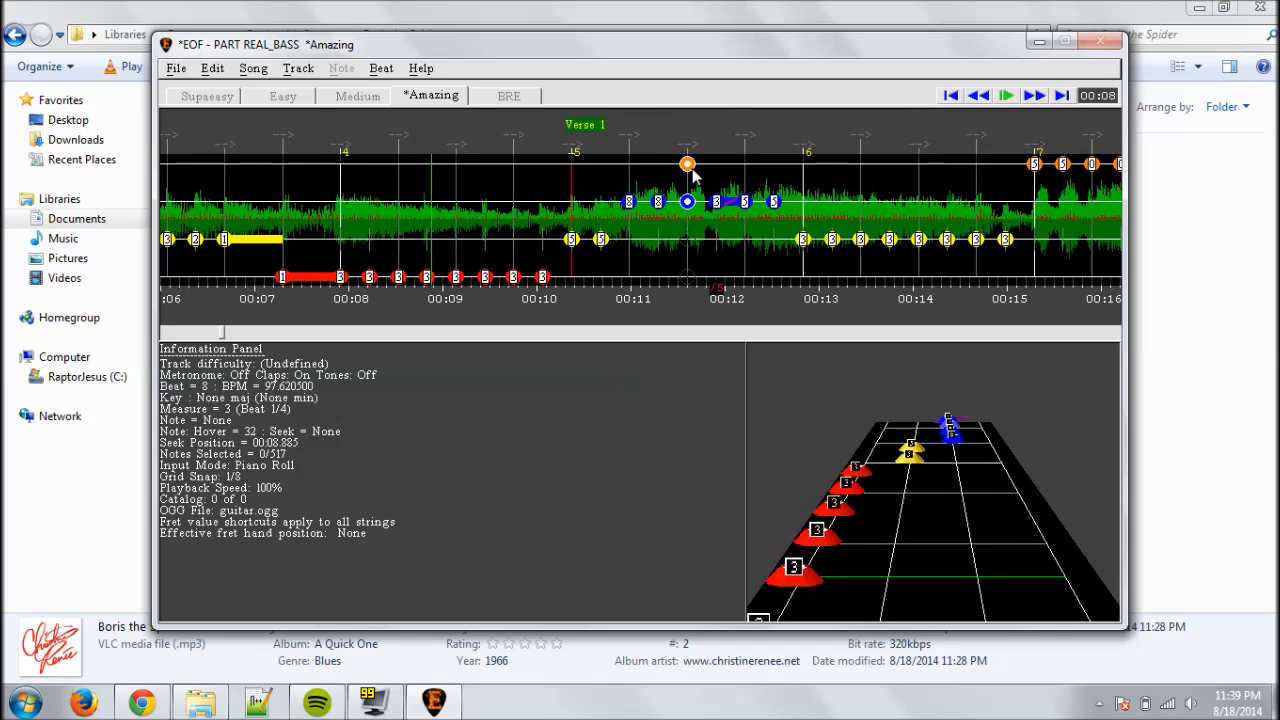
pyautogui.scroll(-6, 693, 176)
pyautogui.scroll(-18, 693, 172)
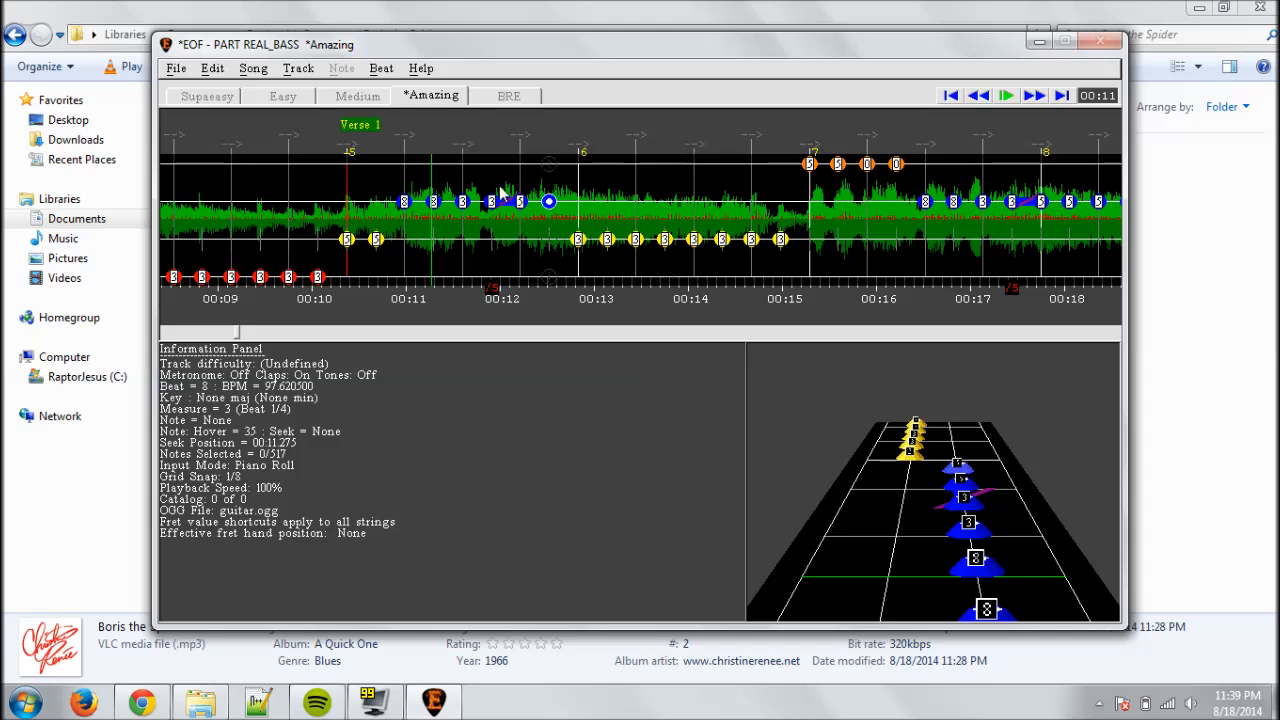
pyautogui.moveTo(349, 148); pyautogui.dragTo(346, 148)
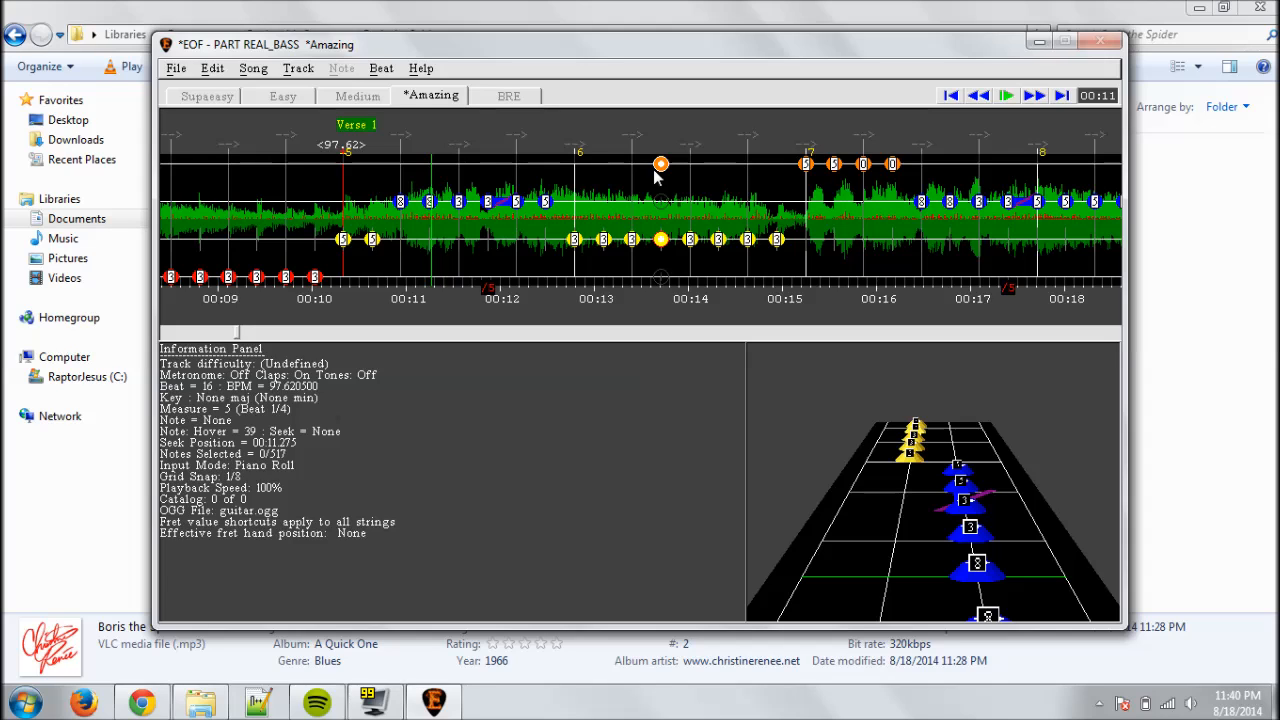
pyautogui.press('space')
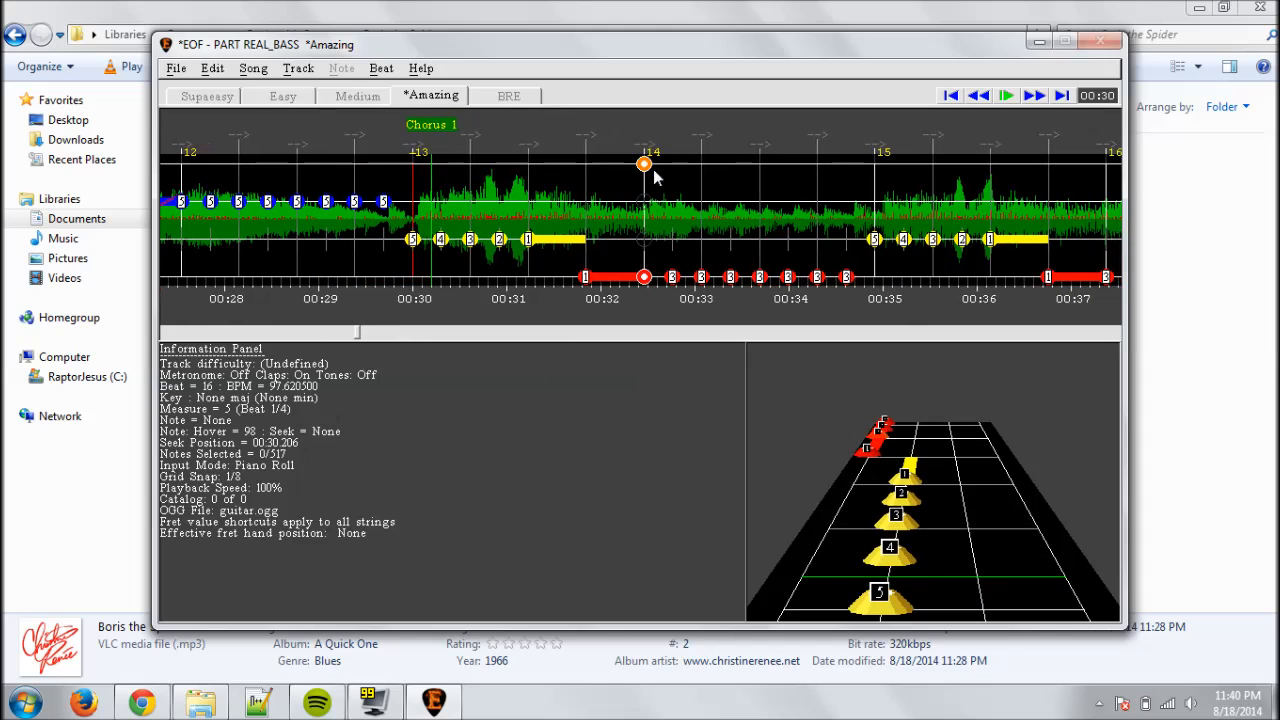
# Step: Shift measure 13's marker at the start of Chorus 1 slightly forward onto the audio, and play on to measure 15
pyautogui.moveTo(411, 144); pyautogui.dragTo(416, 145)
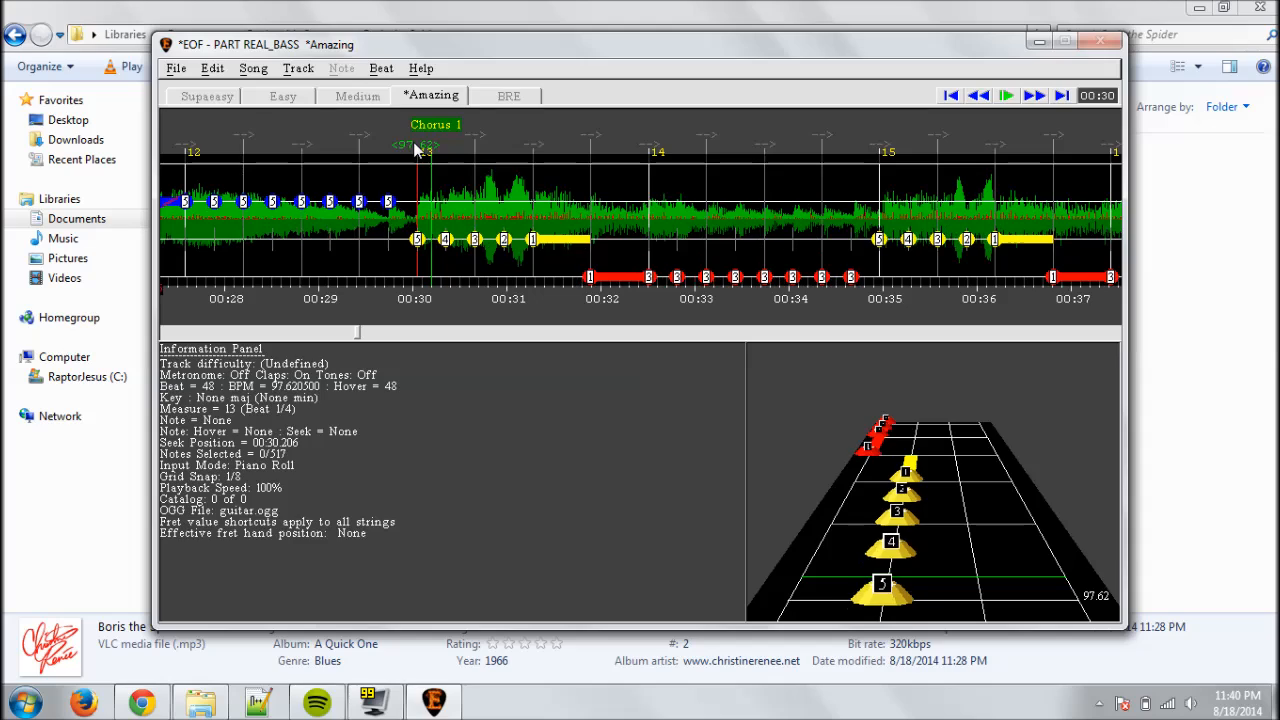
pyautogui.scroll(5, 416, 150)
pyautogui.press('space')
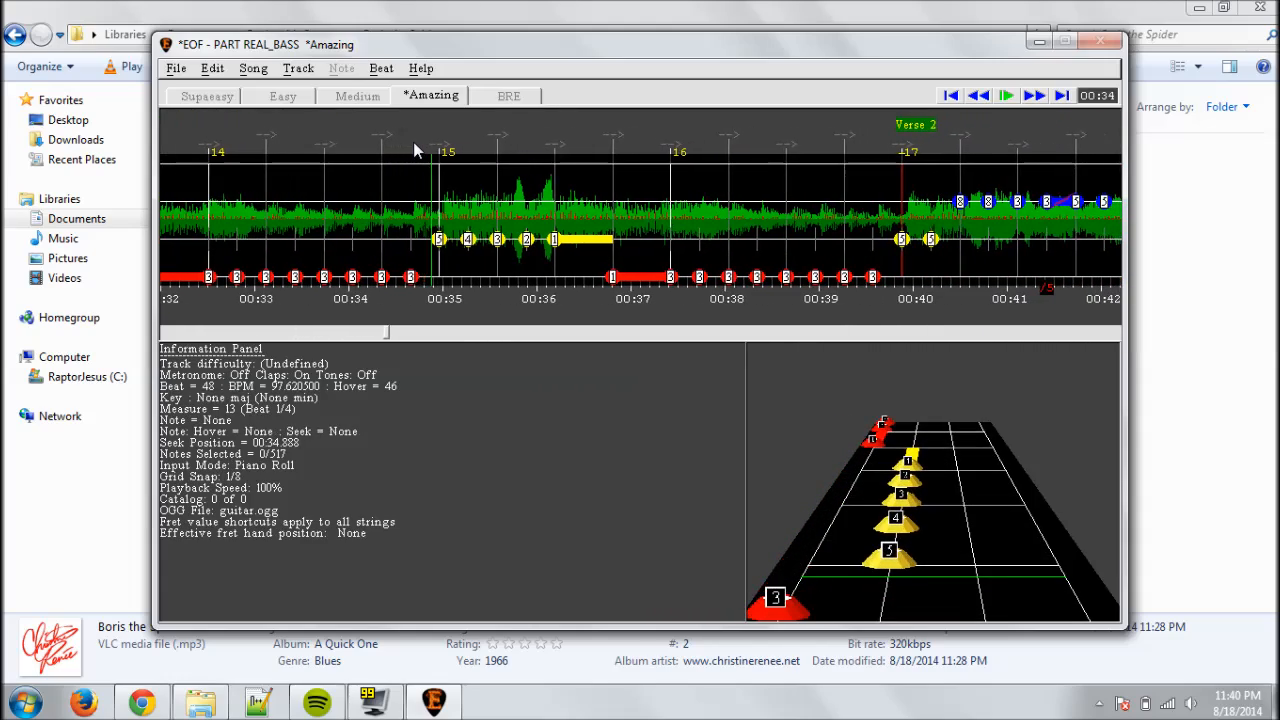
# Step: Align measure 15's beat marker with the audio and go back to measure 11
pyautogui.press('space')
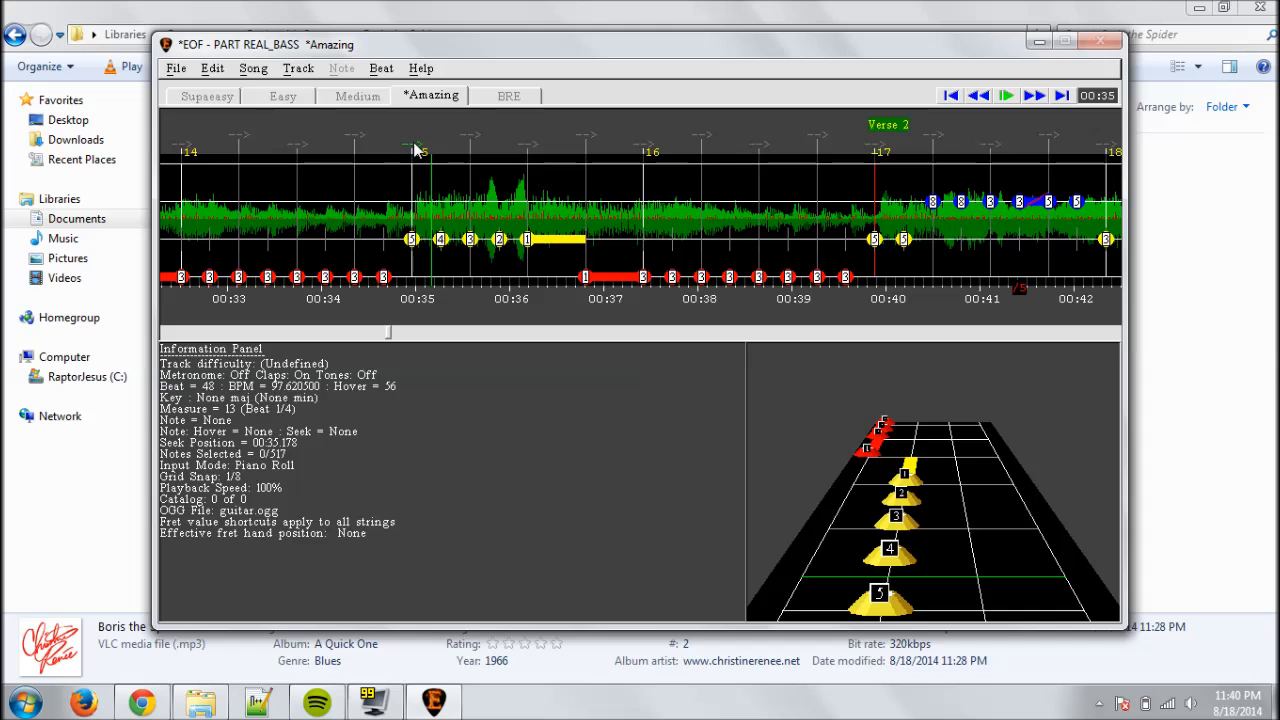
pyautogui.press('Left')
pyautogui.press('Left')
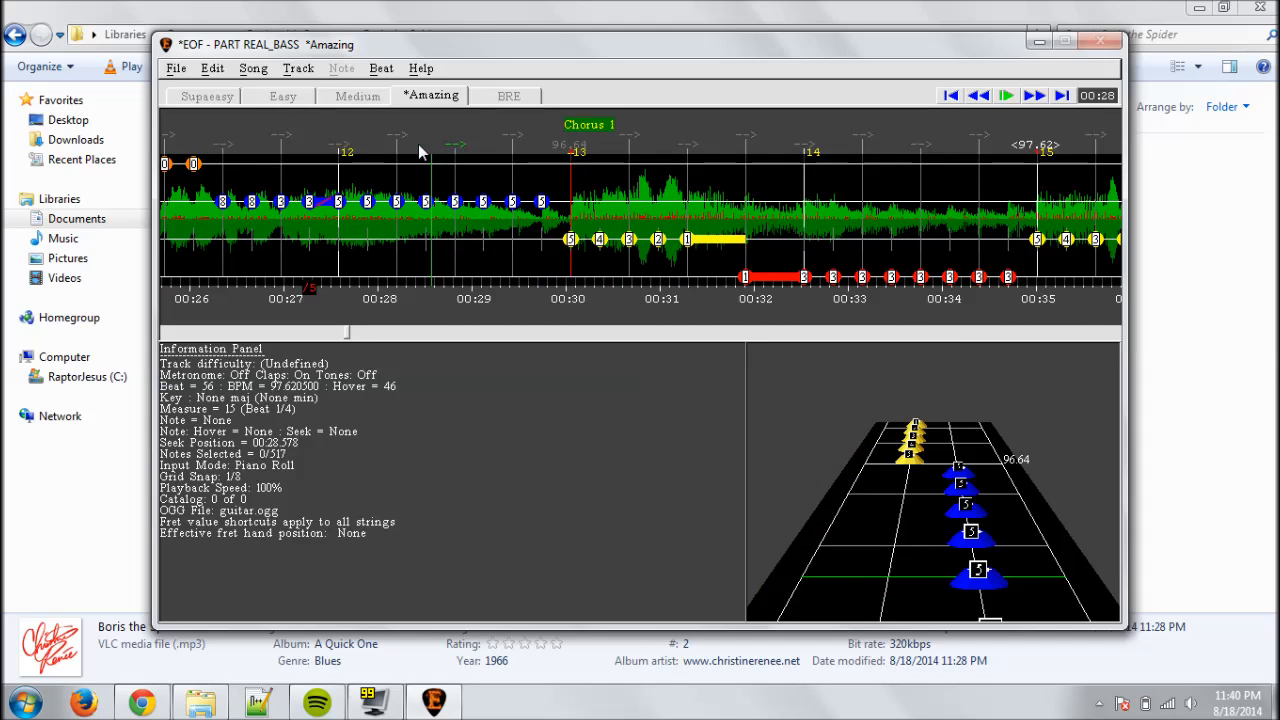
pyautogui.press('Left')
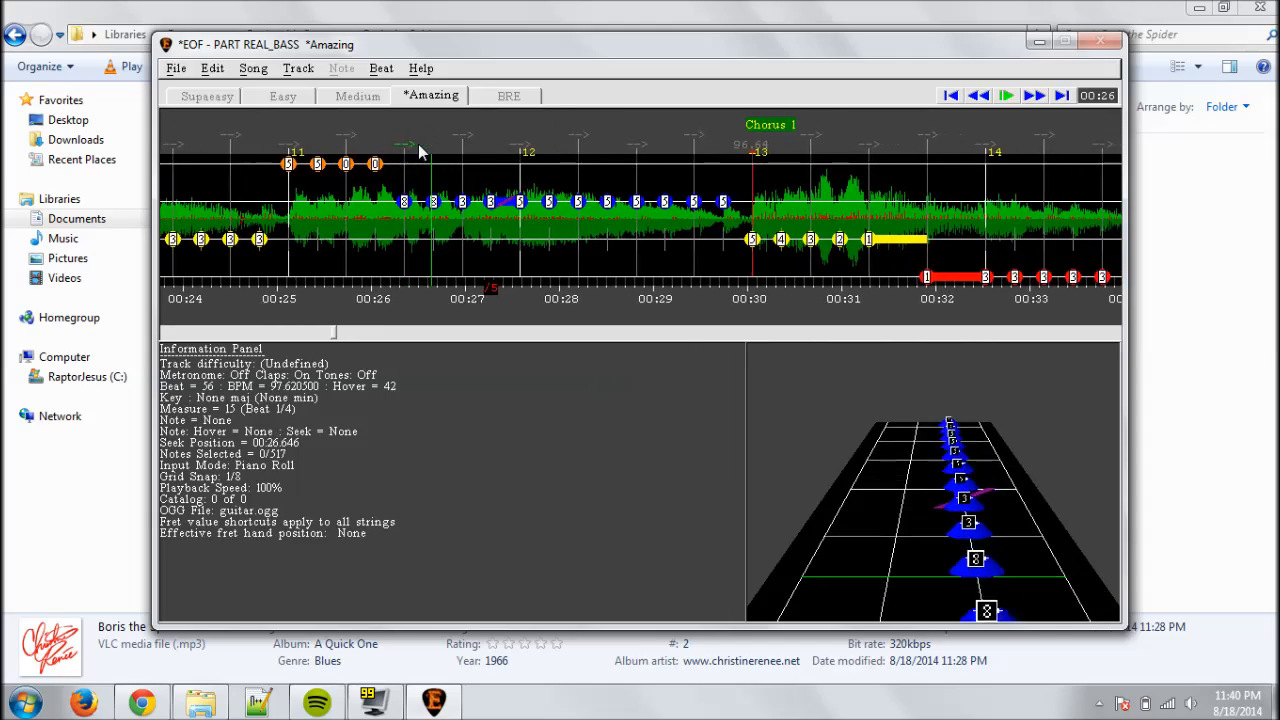
# Step: Play from measure 11, align measure 21's beat marker with the audio, and check the sync up to Chorus 2
pyautogui.press('space')
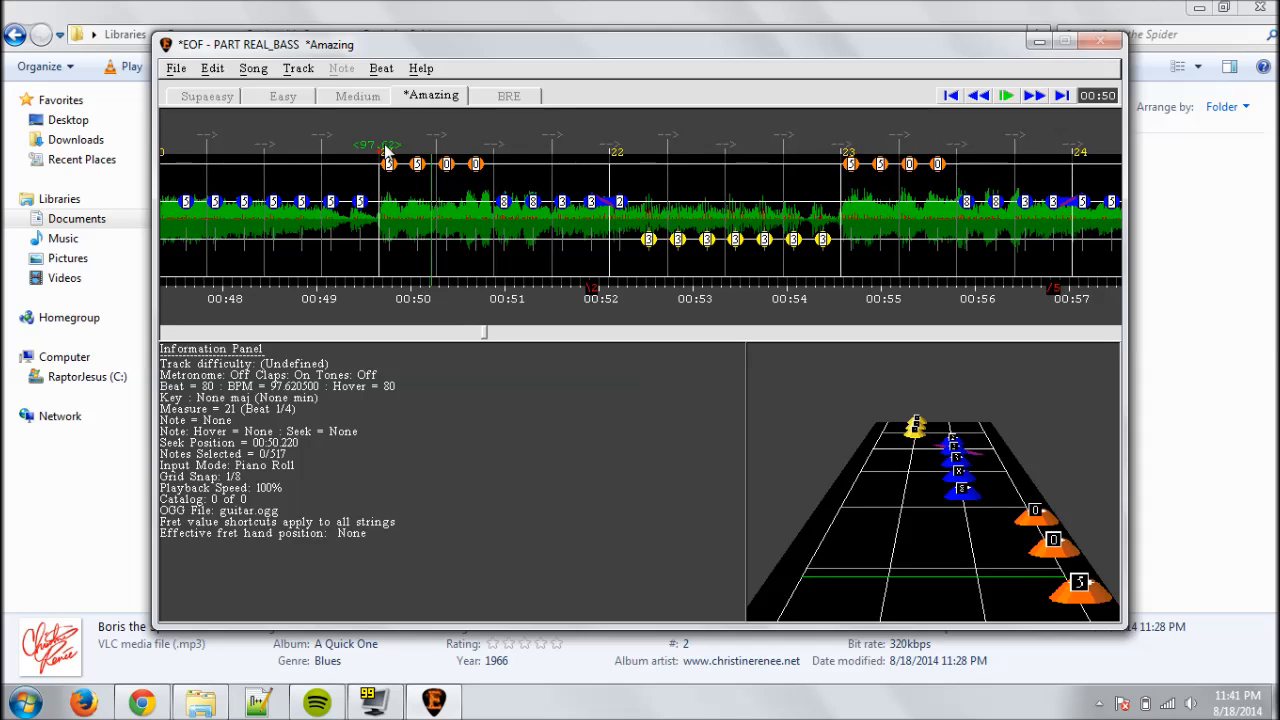
pyautogui.press('Left')
pyautogui.press('space')
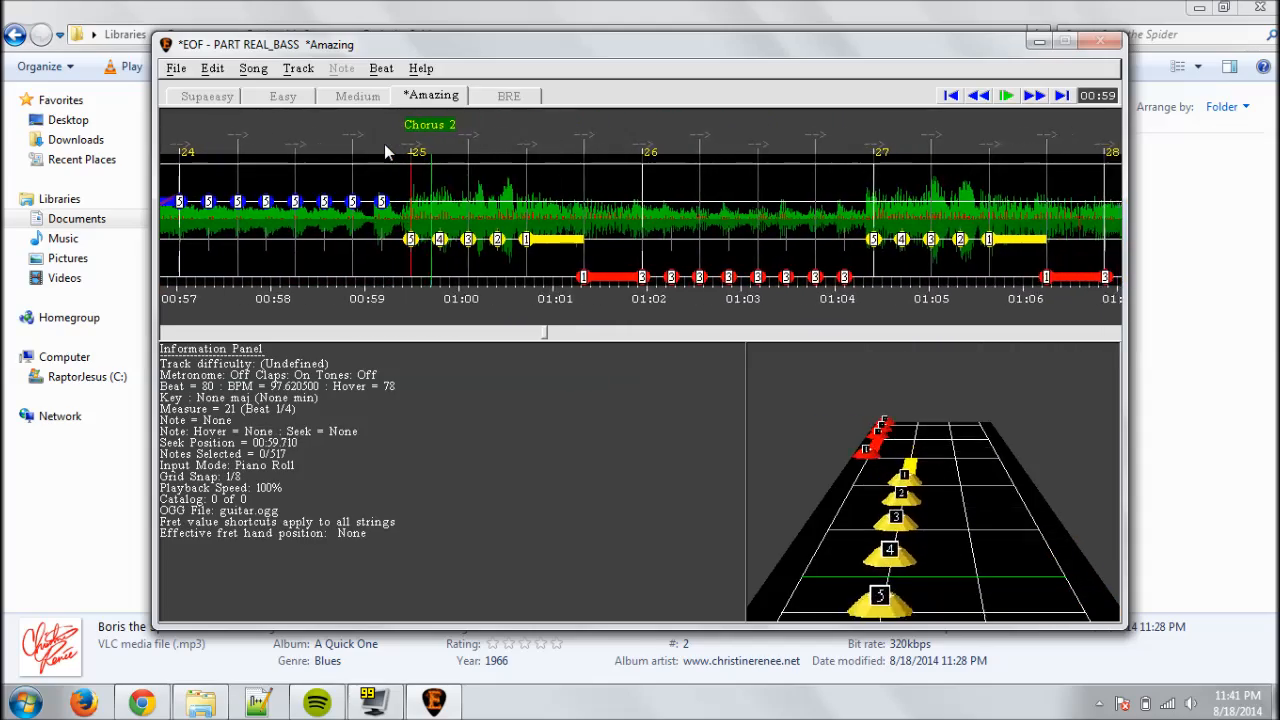
# Step: Align measure 25's marker at the start of Chorus 2 with the audio, and play on into Bridge 1
pyautogui.scroll(-9, 388, 152)
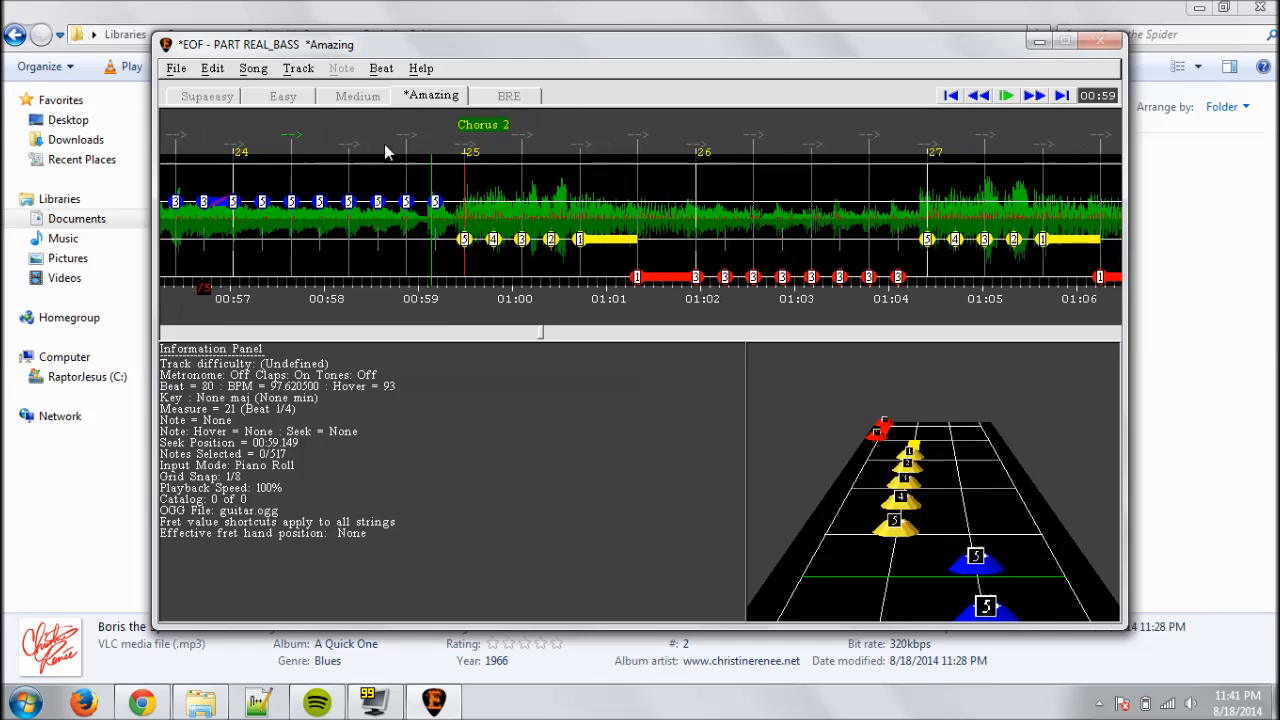
pyautogui.press('space')
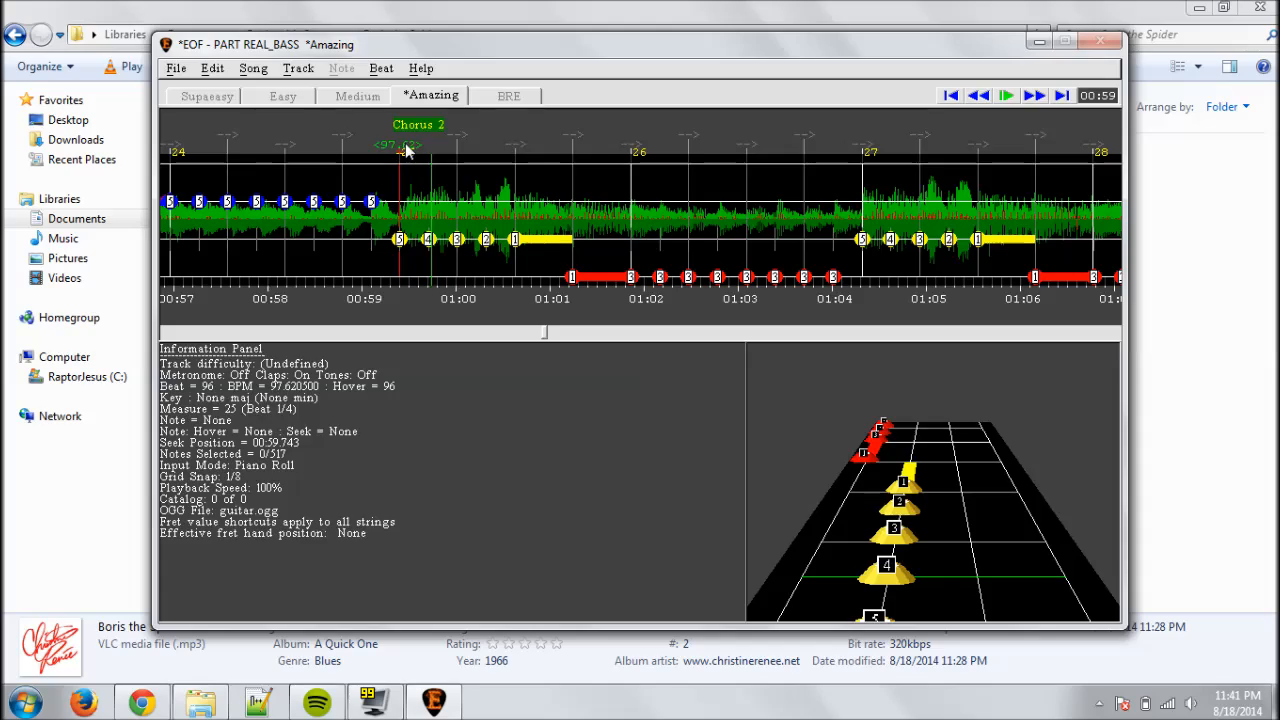
pyautogui.scroll(-20, 407, 151)
pyautogui.press('space')
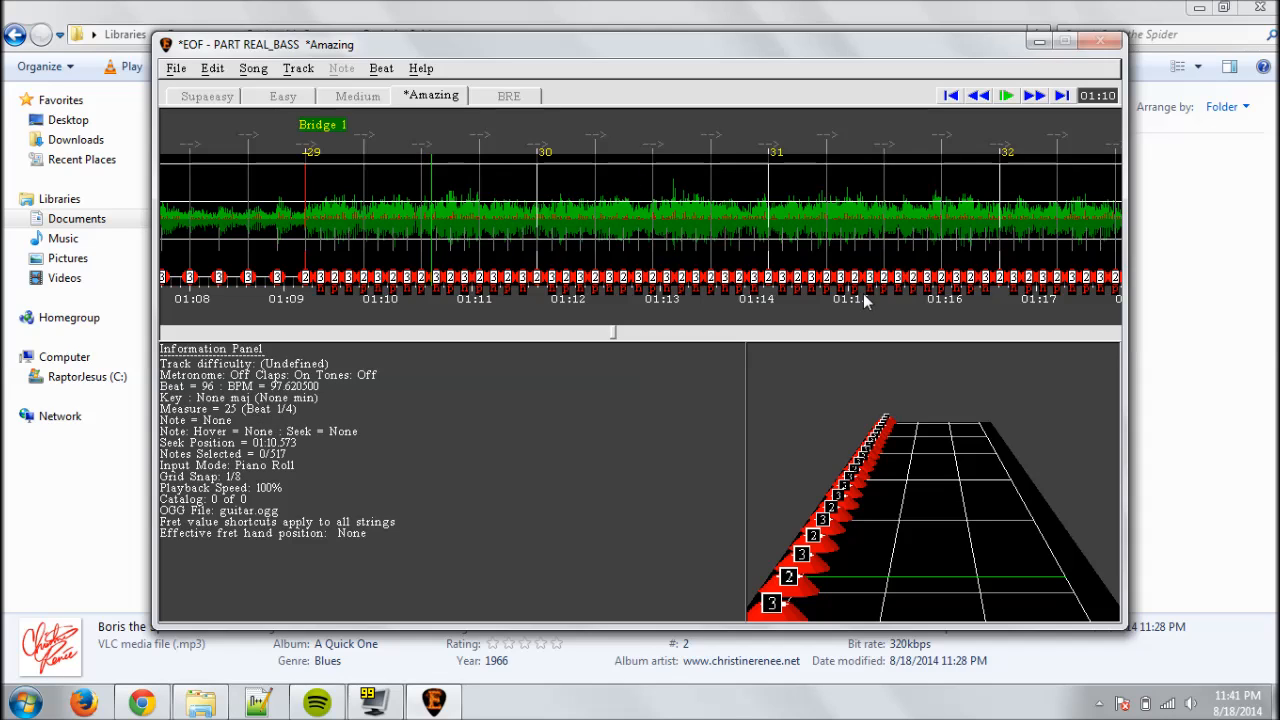
# Step: Align measure 33's marker at the start of Verse 3 with the waveform
pyautogui.scroll(-10, 863, 293)
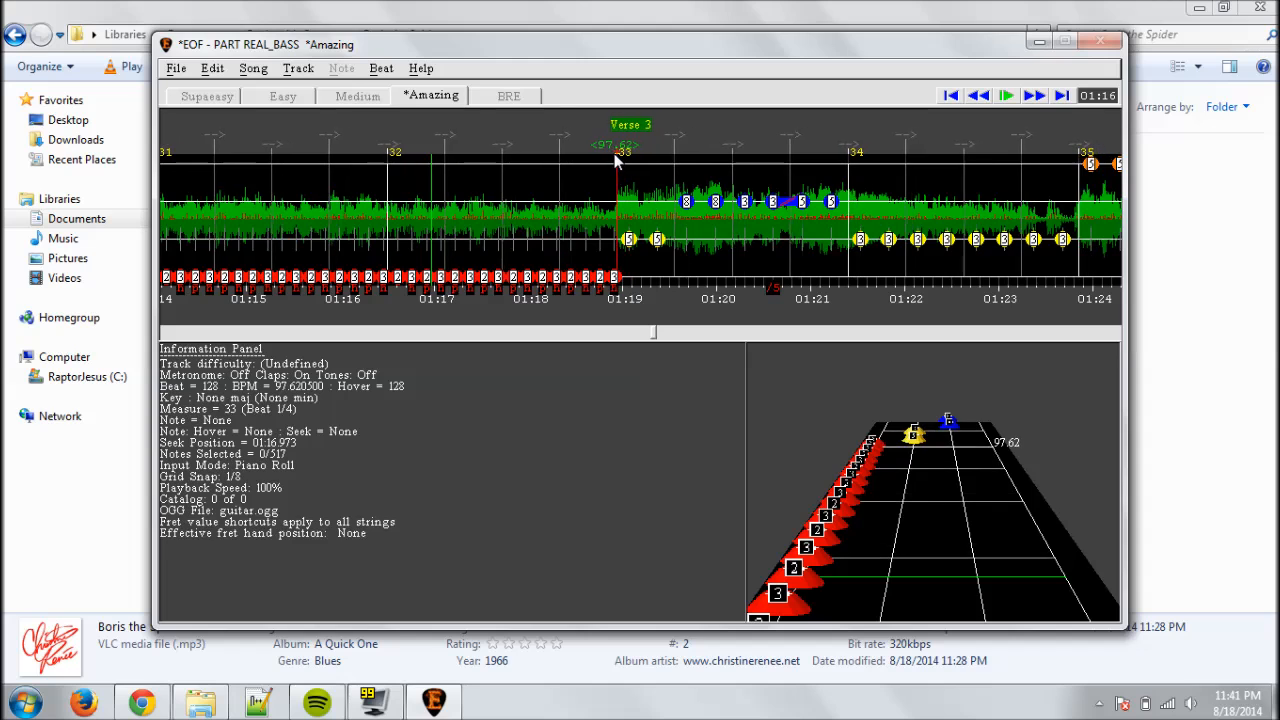
pyautogui.click(617, 162)
pyautogui.hotkey('ctrl', 'z')
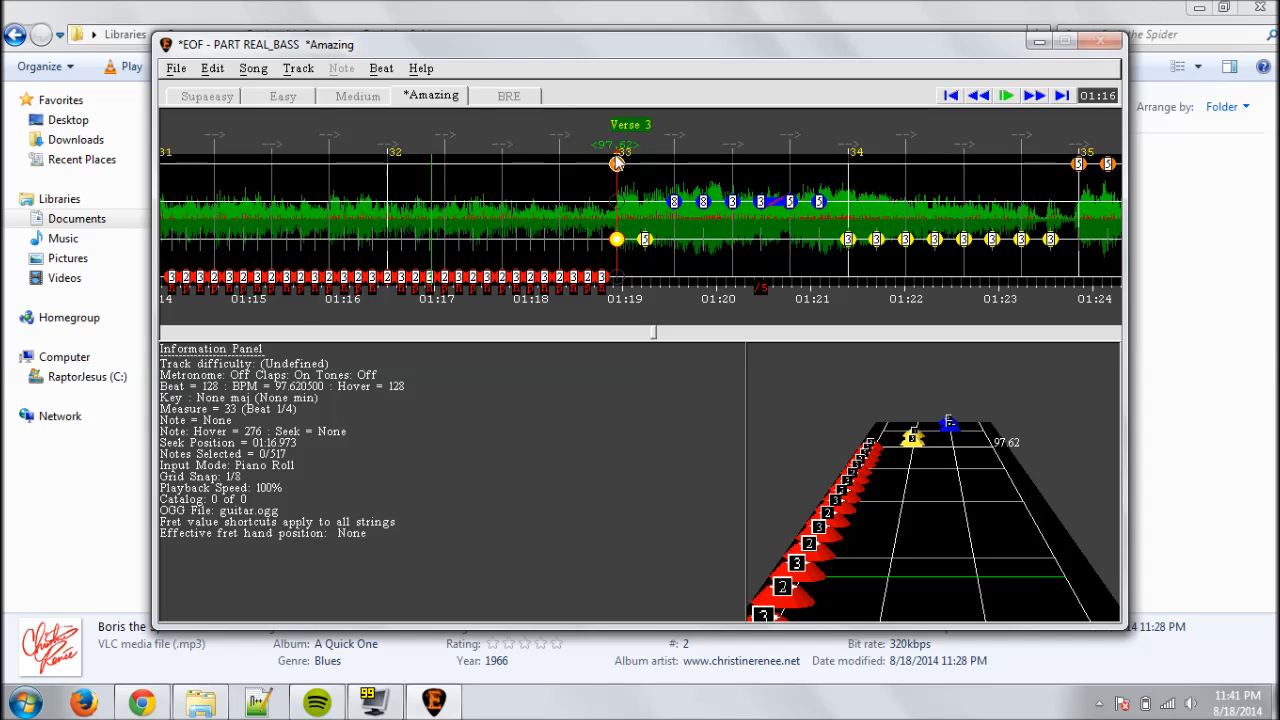
# Step: Shift measure 29's marker at the start of Bridge 1 slightly forward onto the audio, and play on through Verse 3
pyautogui.scroll(10, 296, 318)
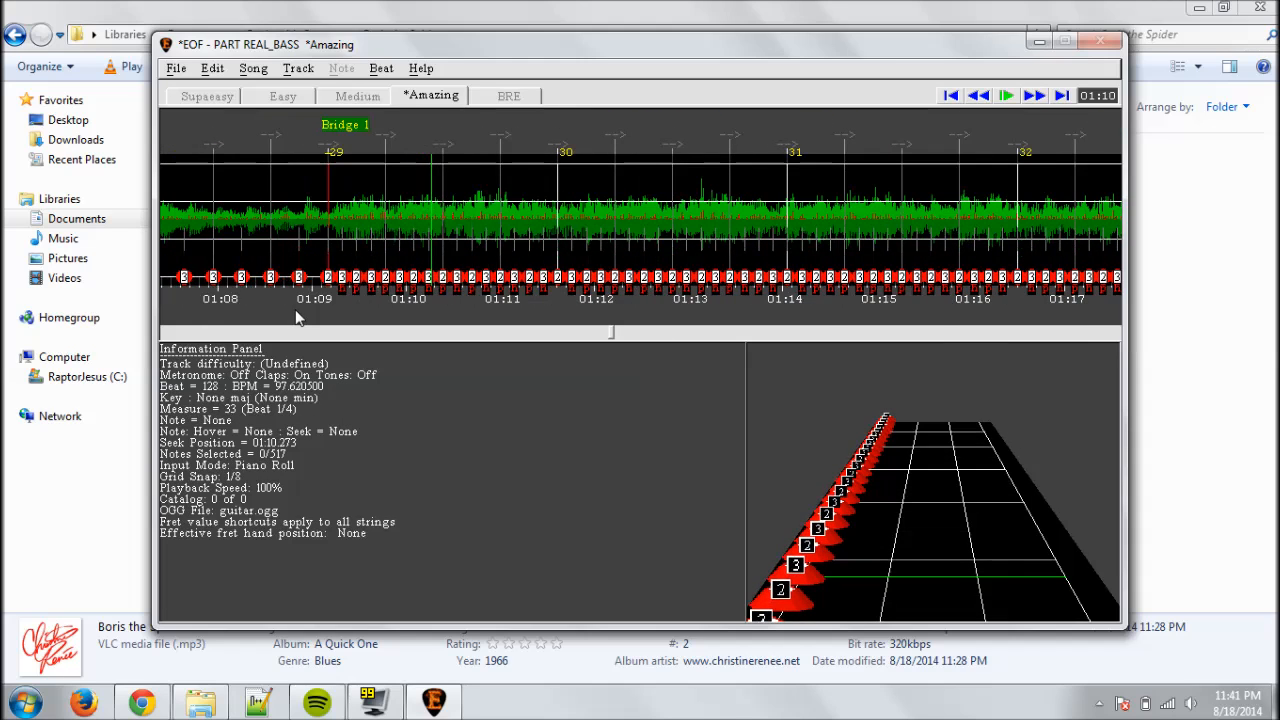
pyautogui.scroll(3, 296, 318)
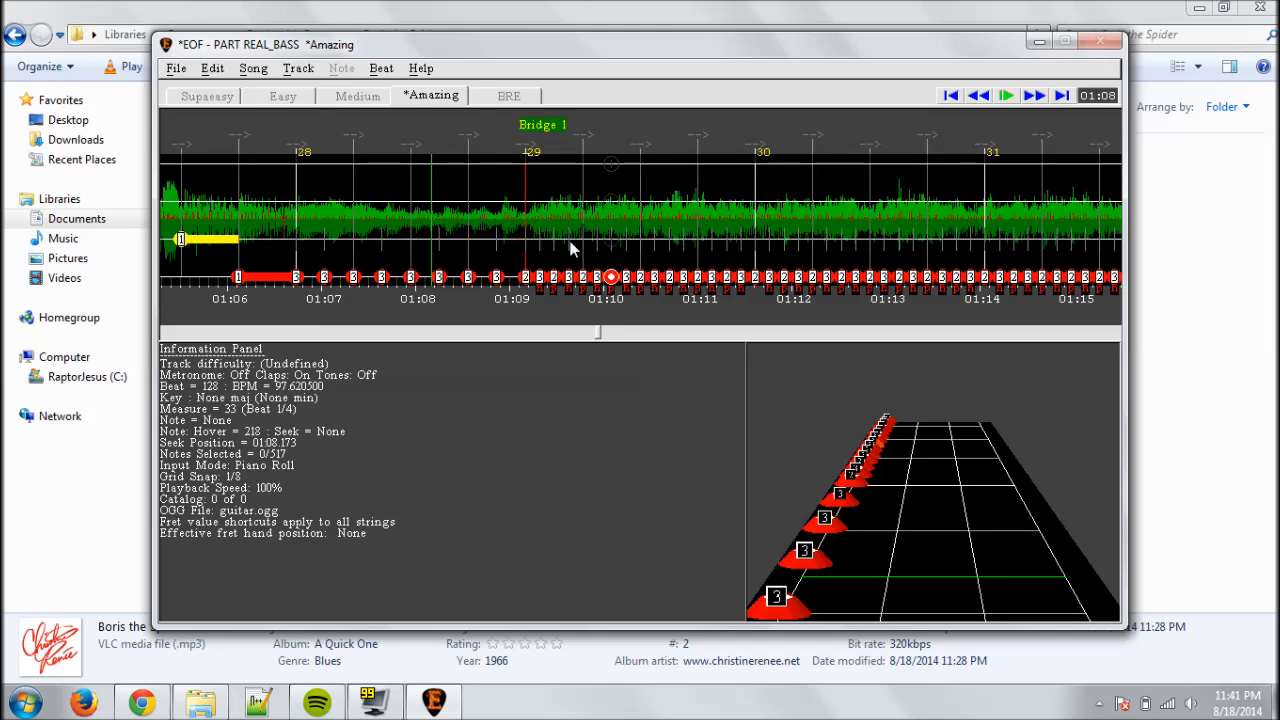
pyautogui.moveTo(530, 144); pyautogui.dragTo(531, 146)
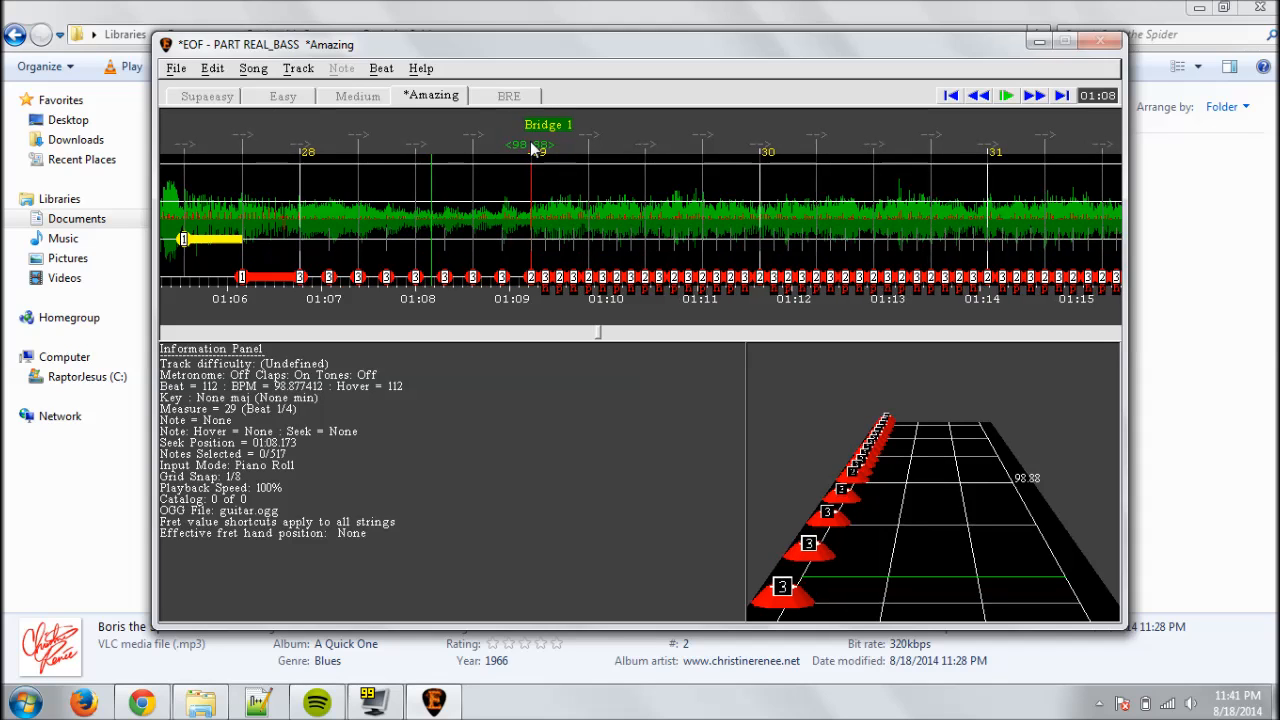
pyautogui.press('space')
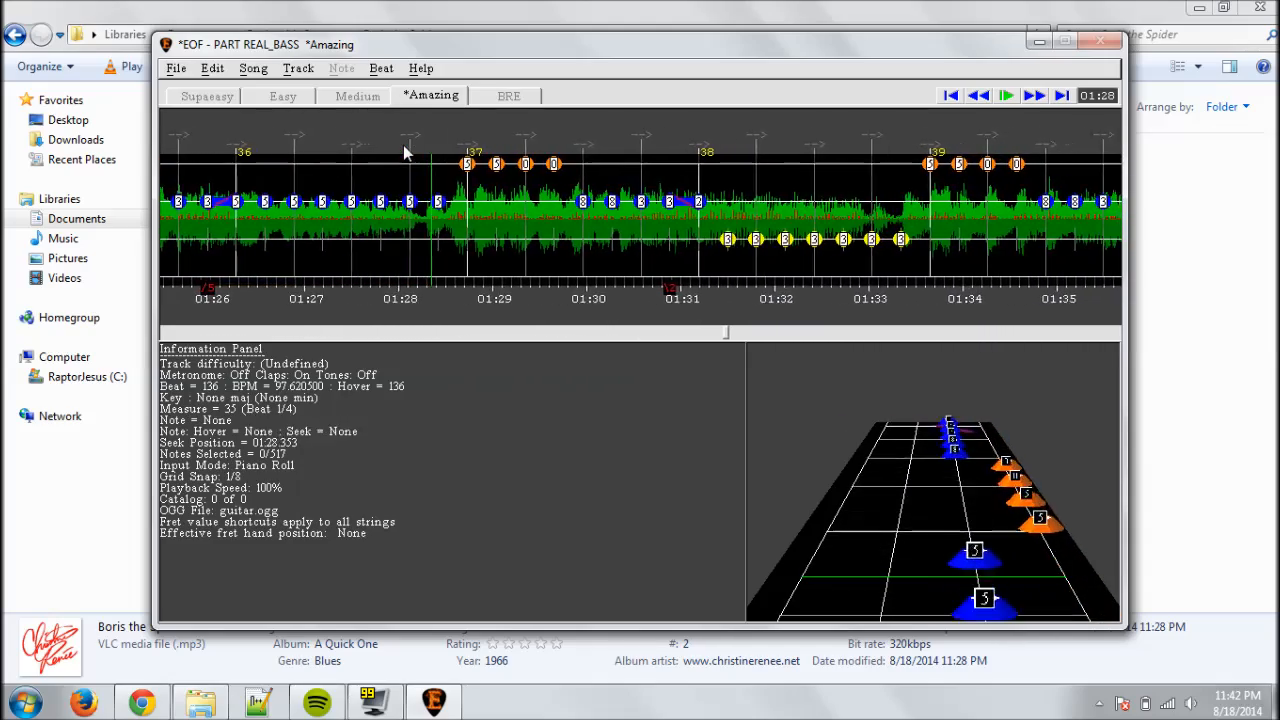
# Step: Align measure 37's beat marker with the audio, replaying the passage from around measure 36 to check it
pyautogui.press('pageup')
pyautogui.press('pageup')
pyautogui.press('pageup')
pyautogui.press('space')
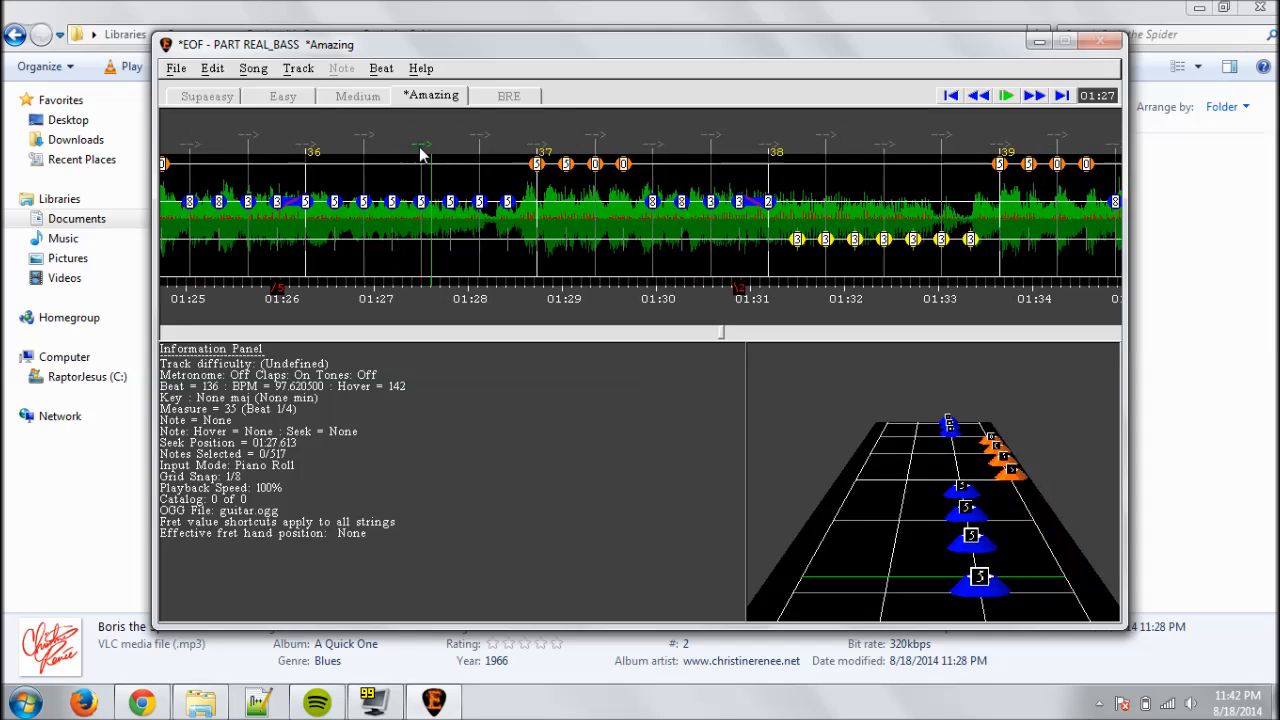
pyautogui.press('space')
pyautogui.press('pageup')
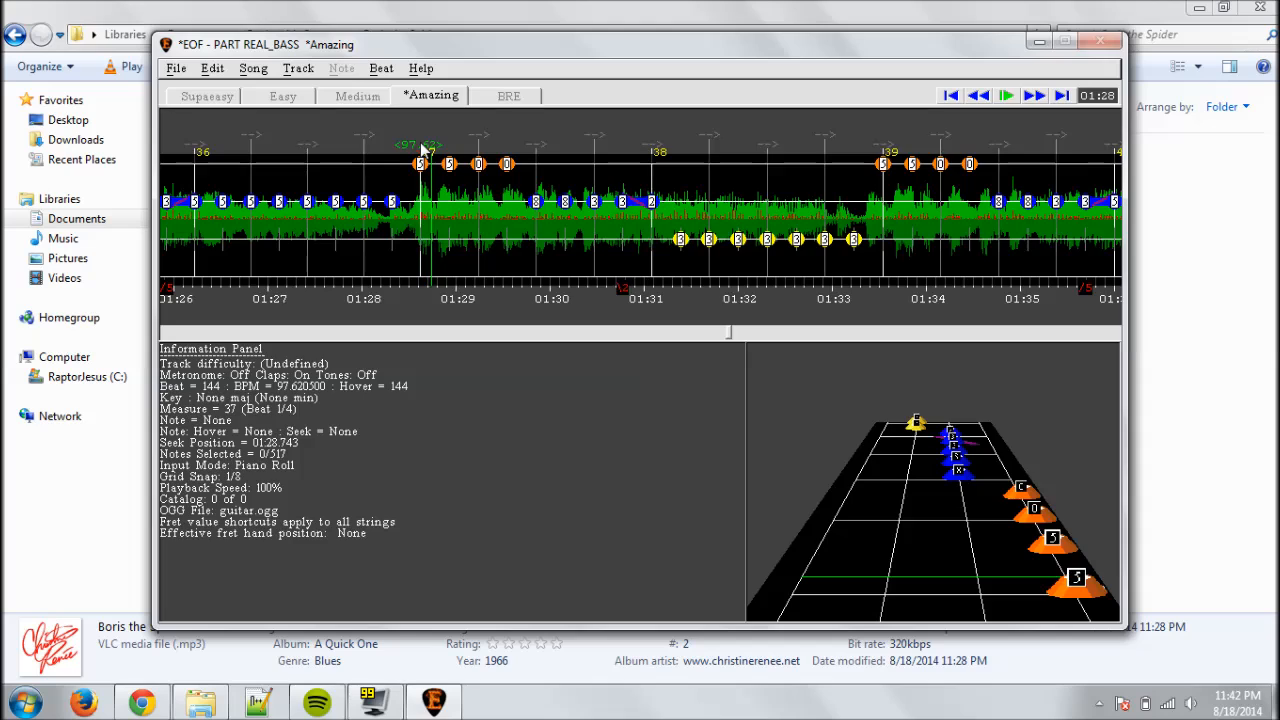
pyautogui.press('pageup')
pyautogui.press('pageup')
pyautogui.press('pageup')
pyautogui.press('space')
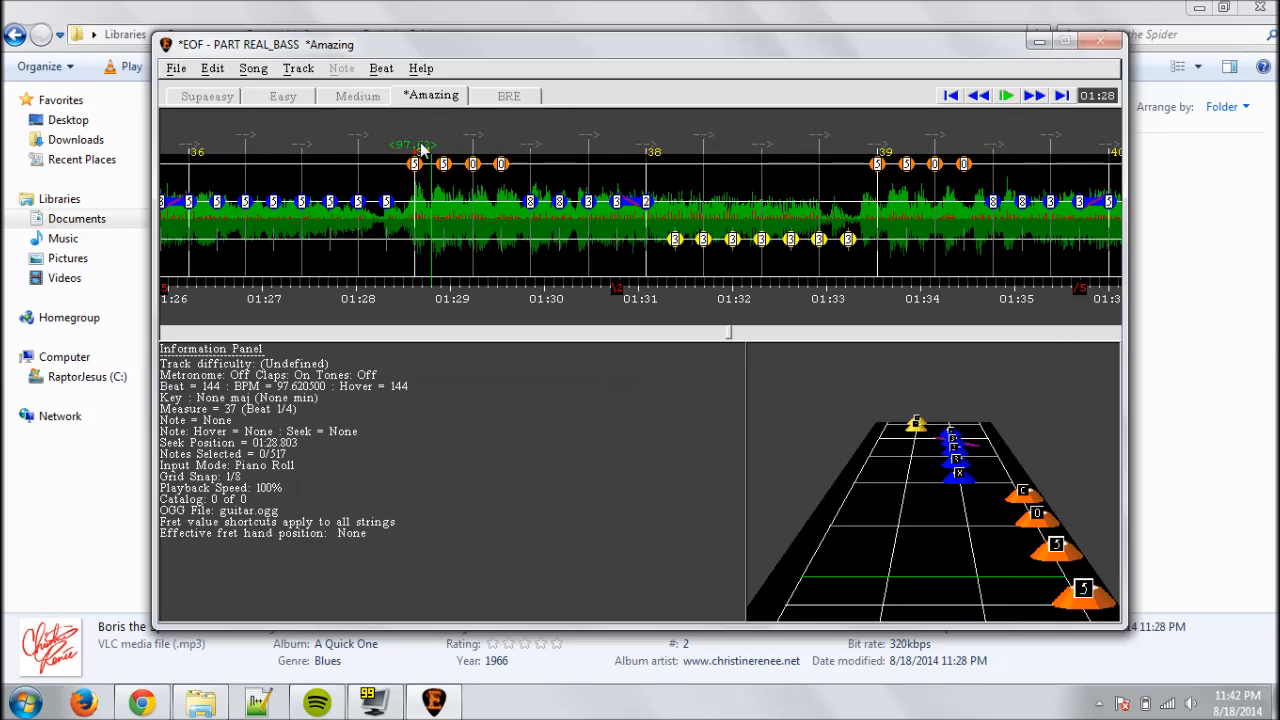
pyautogui.press('r')
pyautogui.press('space')
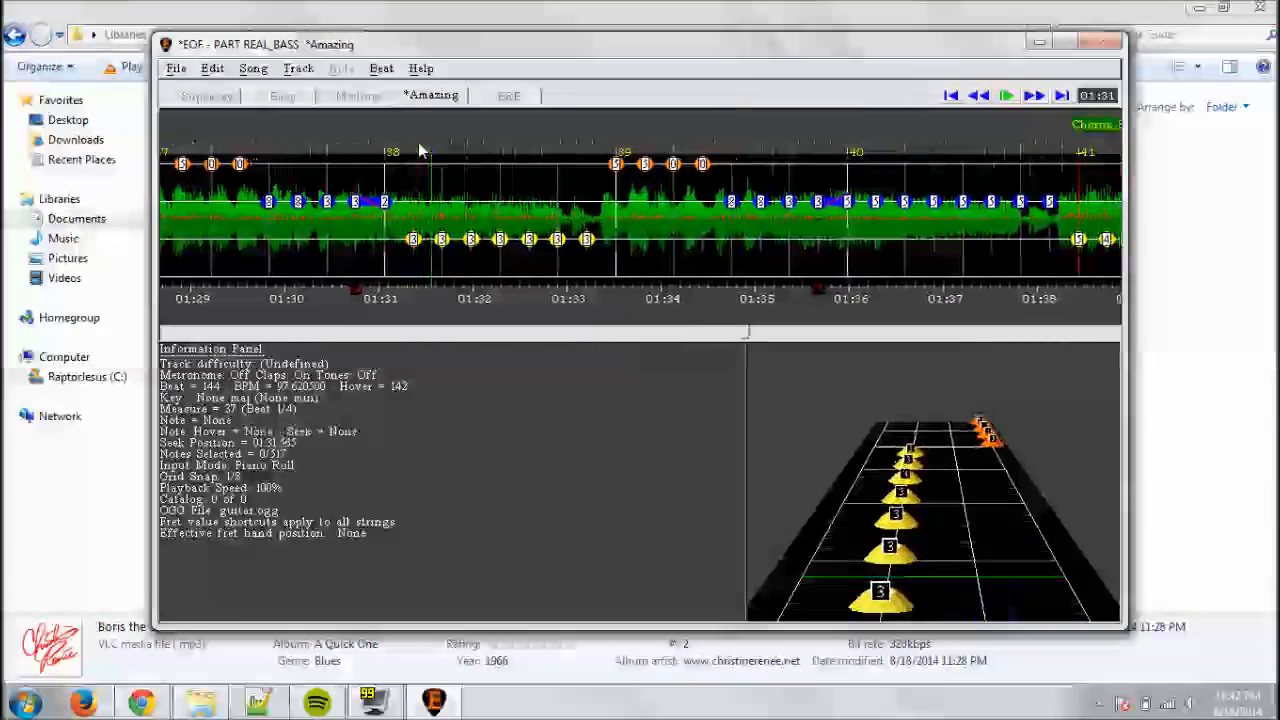
# Step: Align the beat markers of measure 41 at the start of Chorus 3 and measure 45 at the start of Bridge 2
pyautogui.press('space')
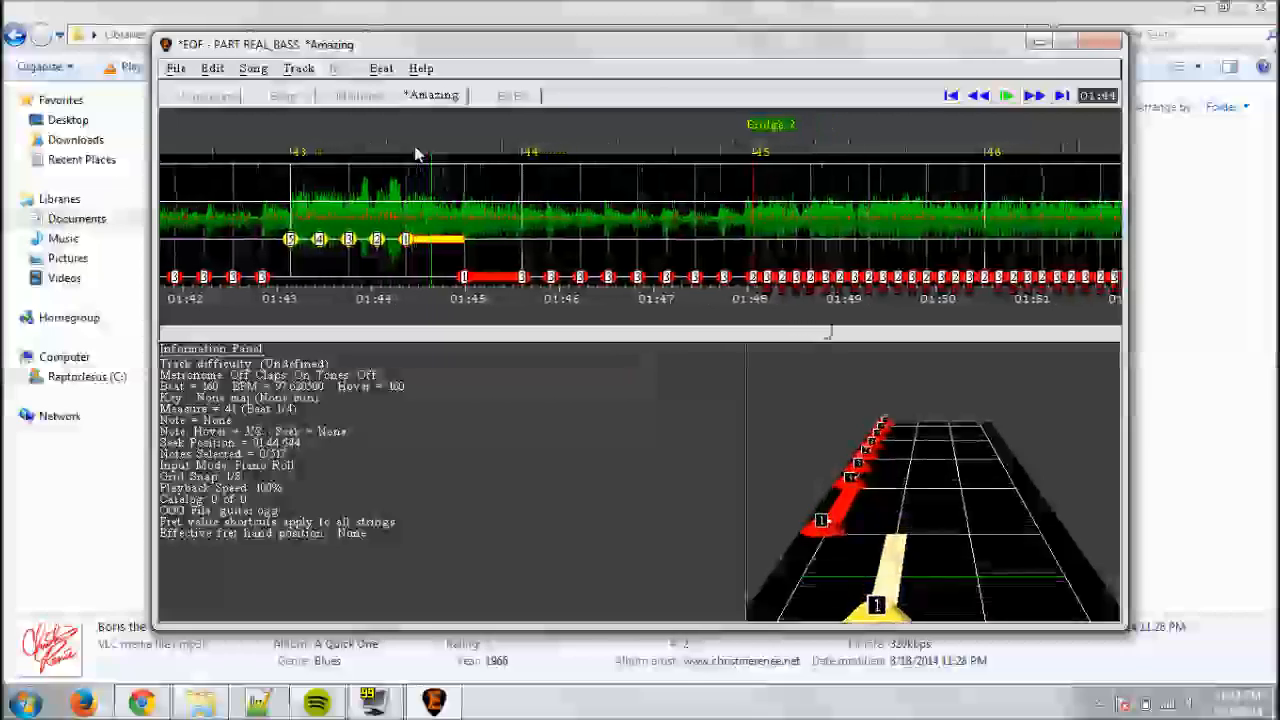
pyautogui.press('space')
pyautogui.scroll(5, 418, 154)
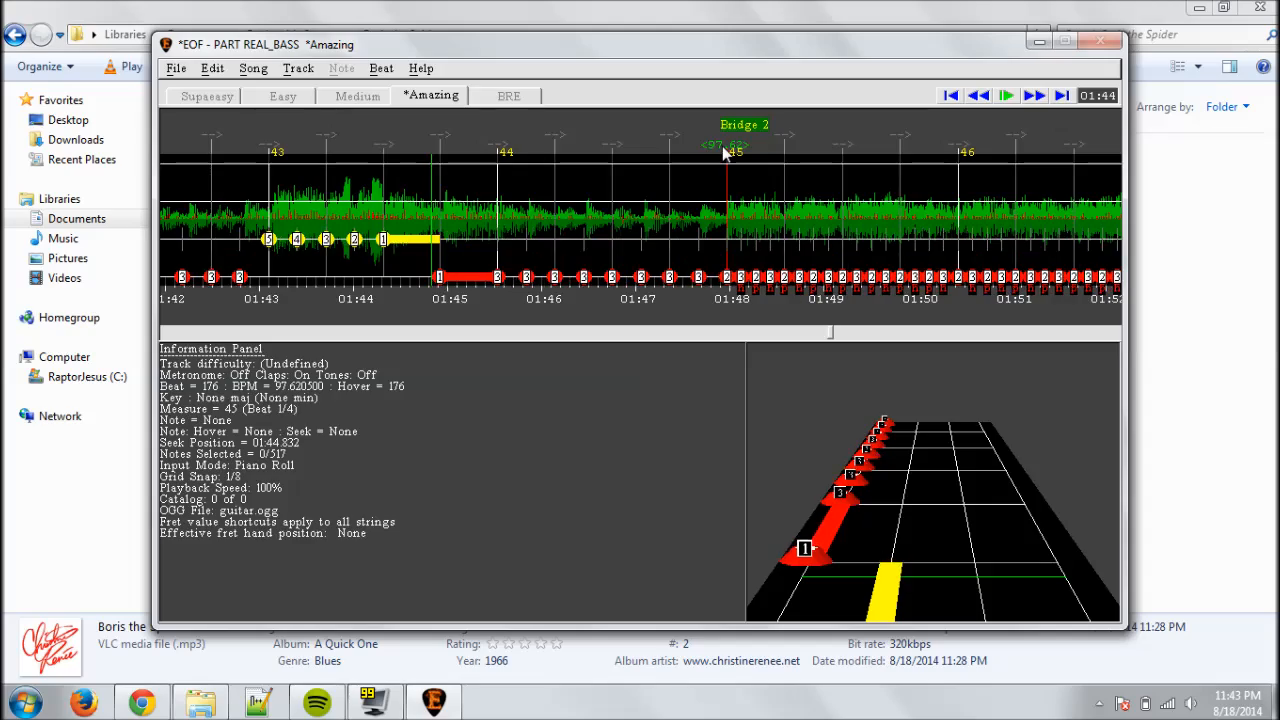
# Step: Shift measure 43's marker slightly forward onto the audio, and play through Bridge 2 to Verse 4
pyautogui.scroll(5, 724, 152)
pyautogui.scroll(-3, 722, 146)
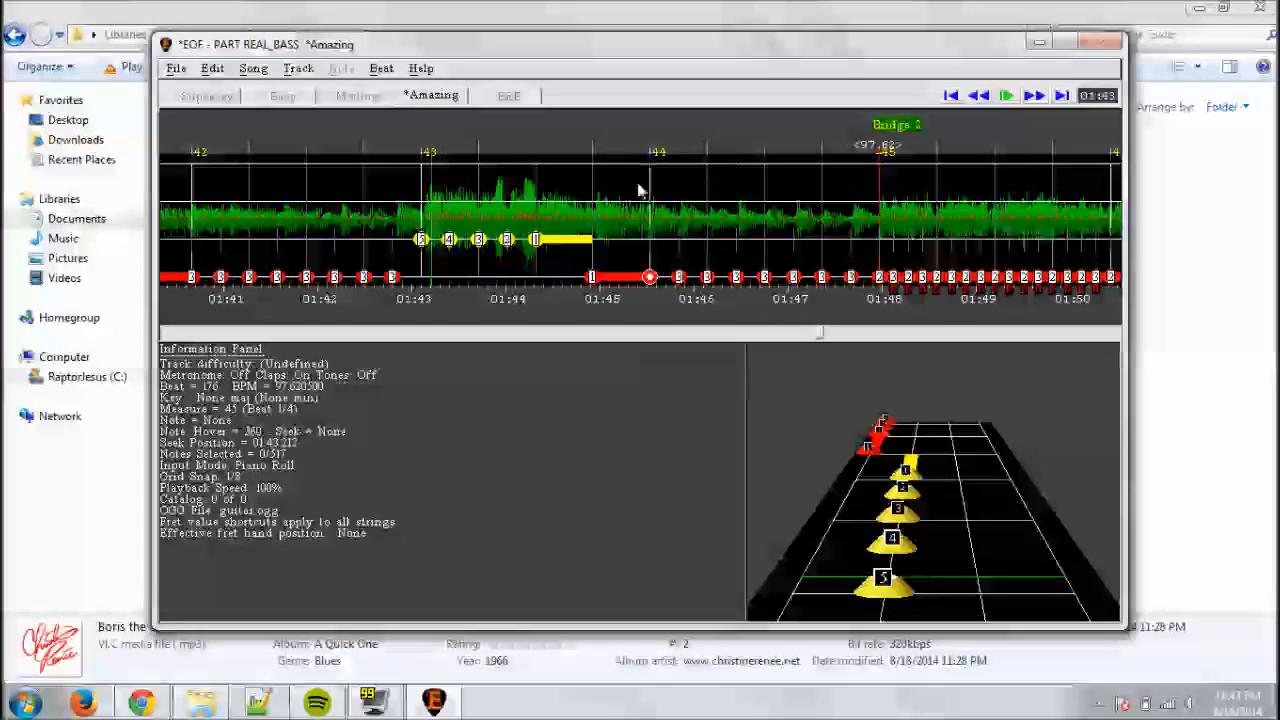
pyautogui.moveTo(425, 150); pyautogui.dragTo(430, 150)
pyautogui.press('space')
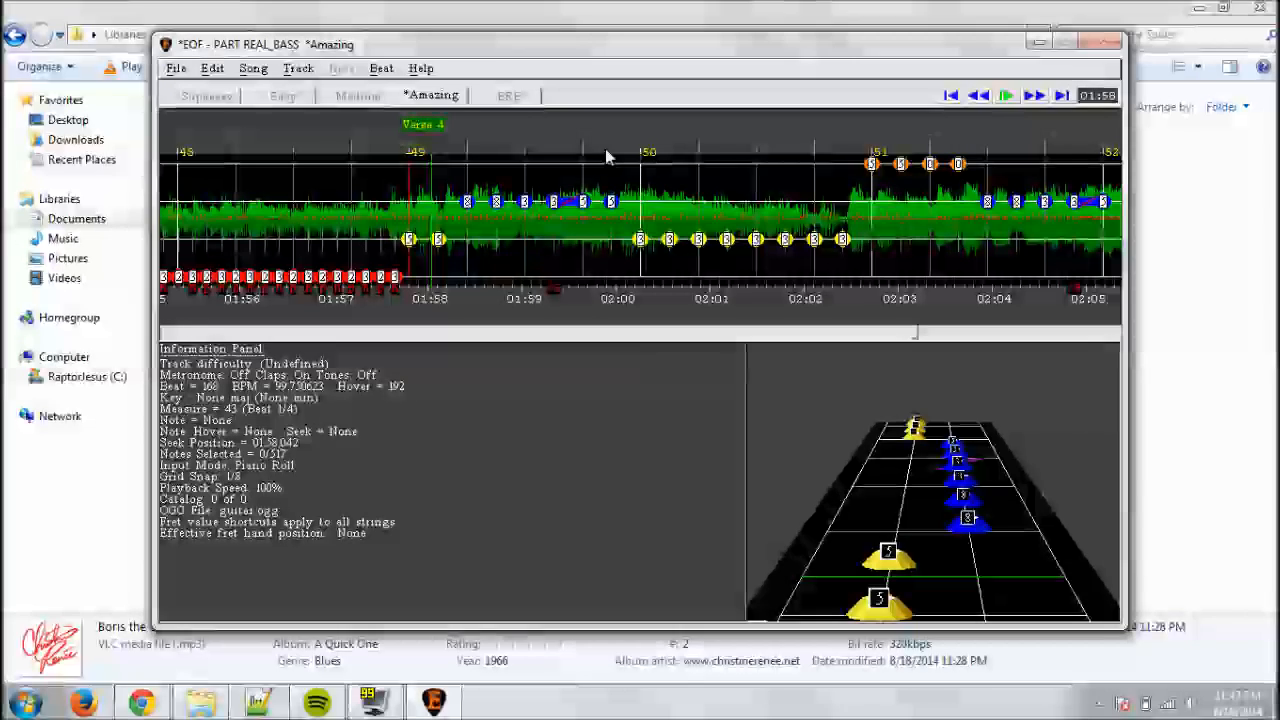
# Step: Align measure 49's marker at the start of Verse 4 and measure 53's marker with the audio
pyautogui.moveTo(406, 144); pyautogui.dragTo(388, 144)
pyautogui.scroll(5, 388, 144)
pyautogui.press('space')
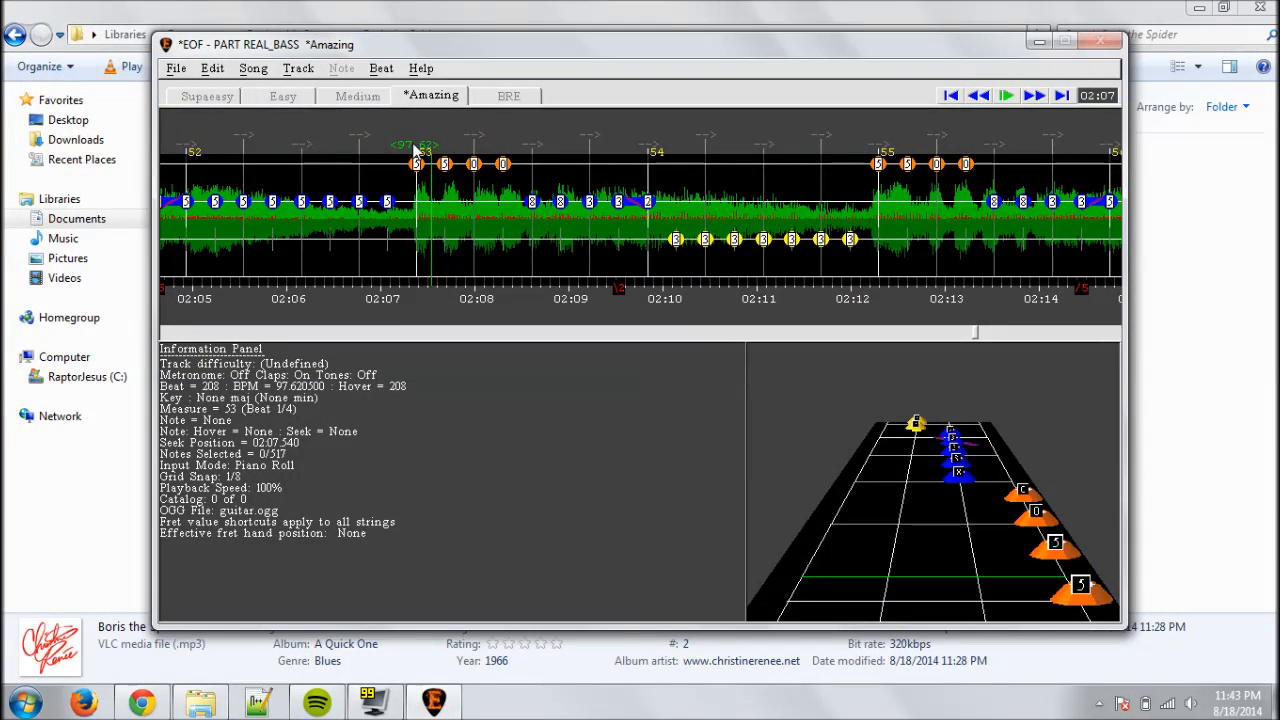
# Step: Align measure 55's beat marker with the audio, and extend the final note at measure 60 to a length of 3380
pyautogui.press('space')
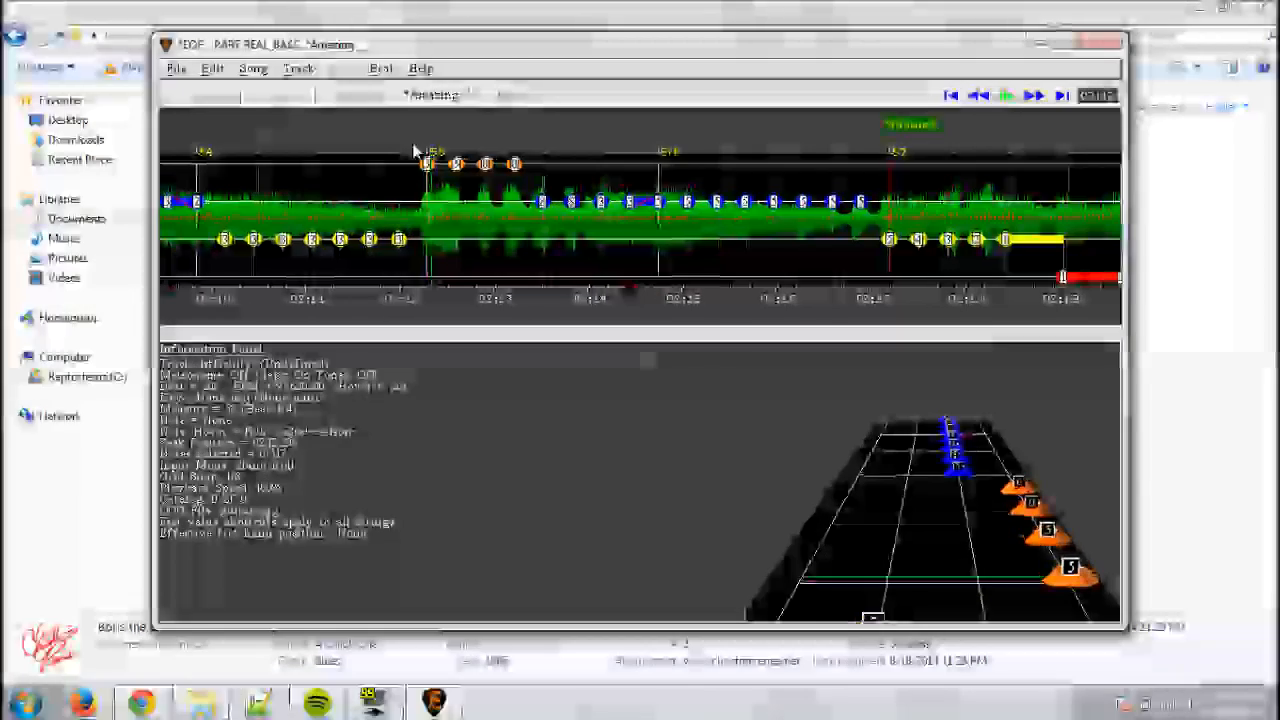
pyautogui.press('space')
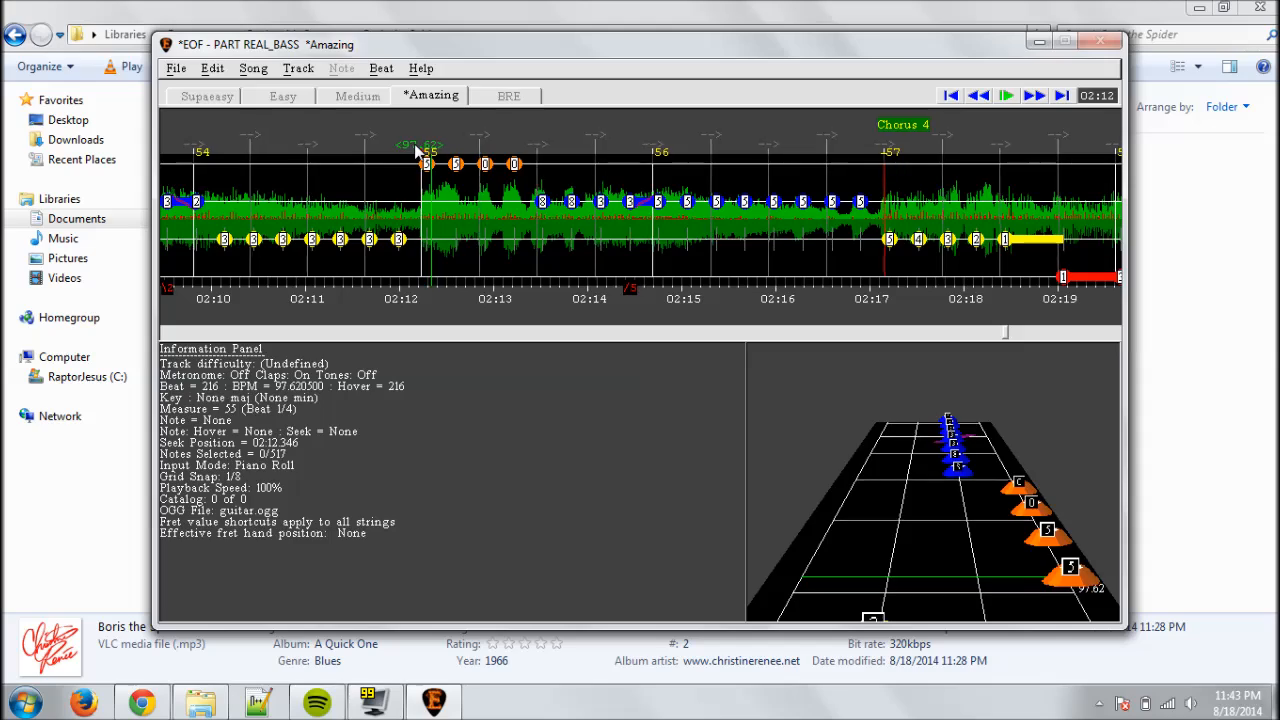
pyautogui.press('space')
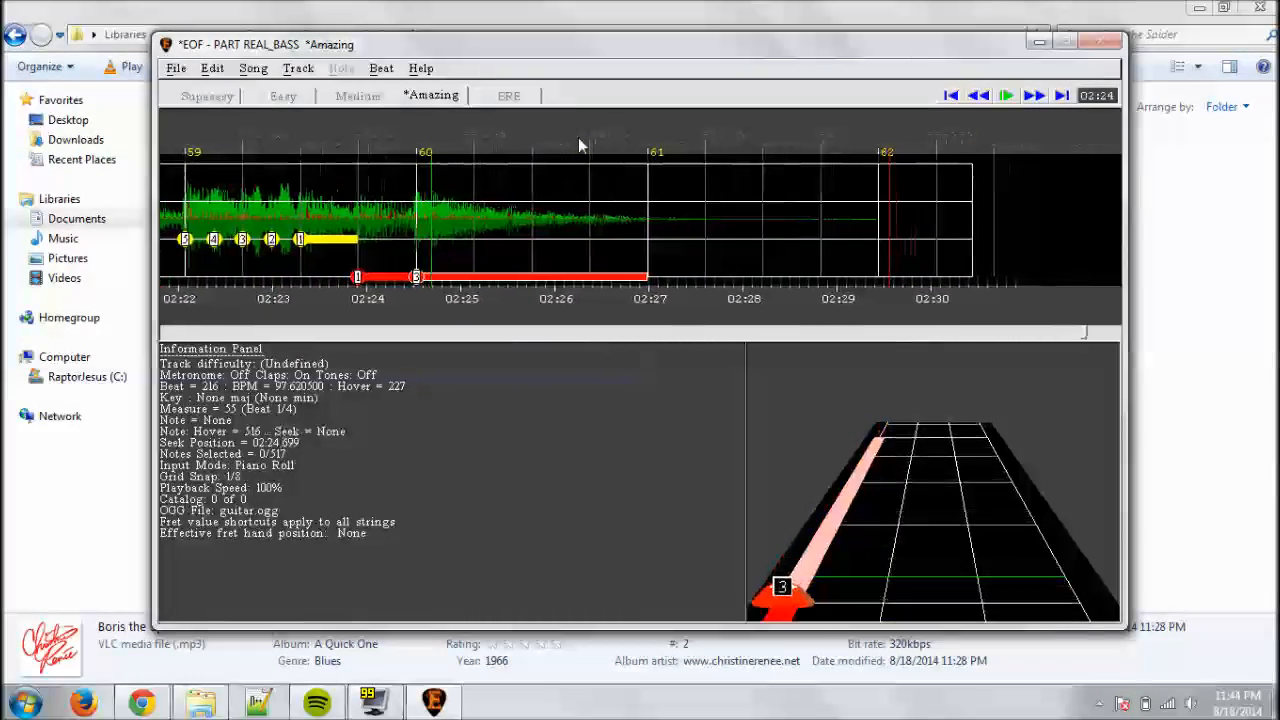
pyautogui.press('space')
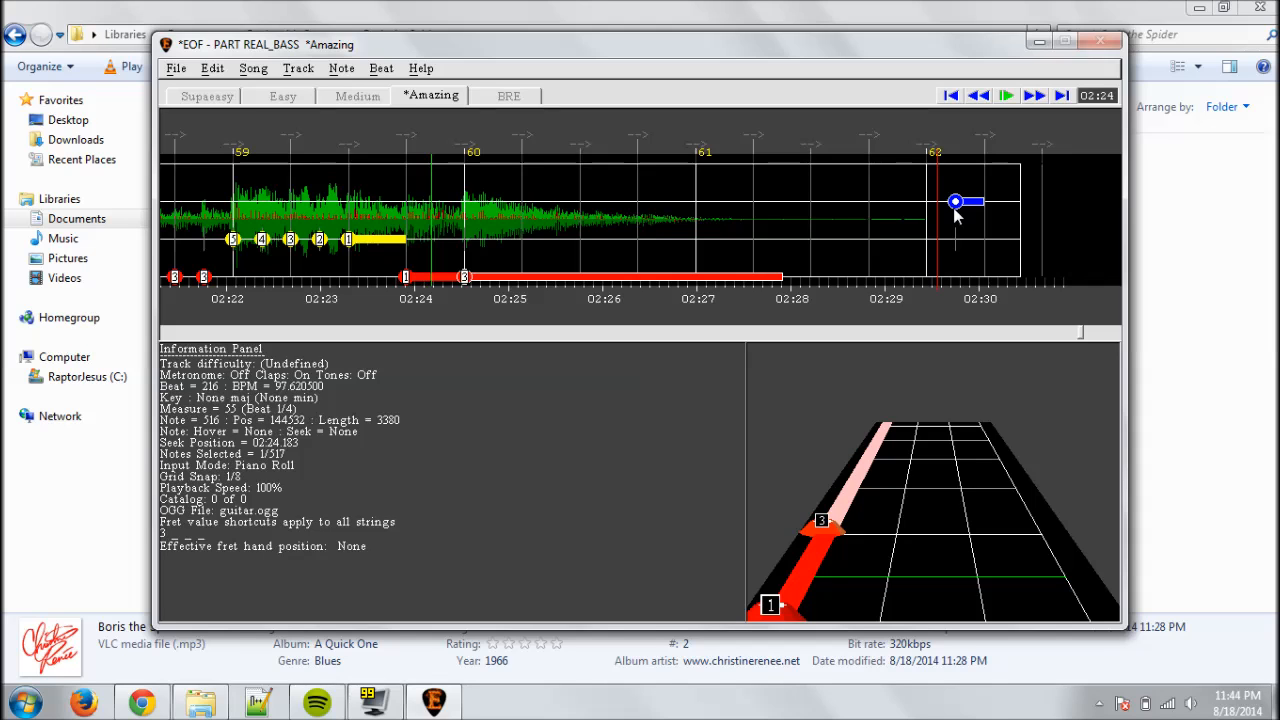
# Step: Move the slide's end note at the start of measure 10 to string 3 and set its fret to 3
pyautogui.press('Left')
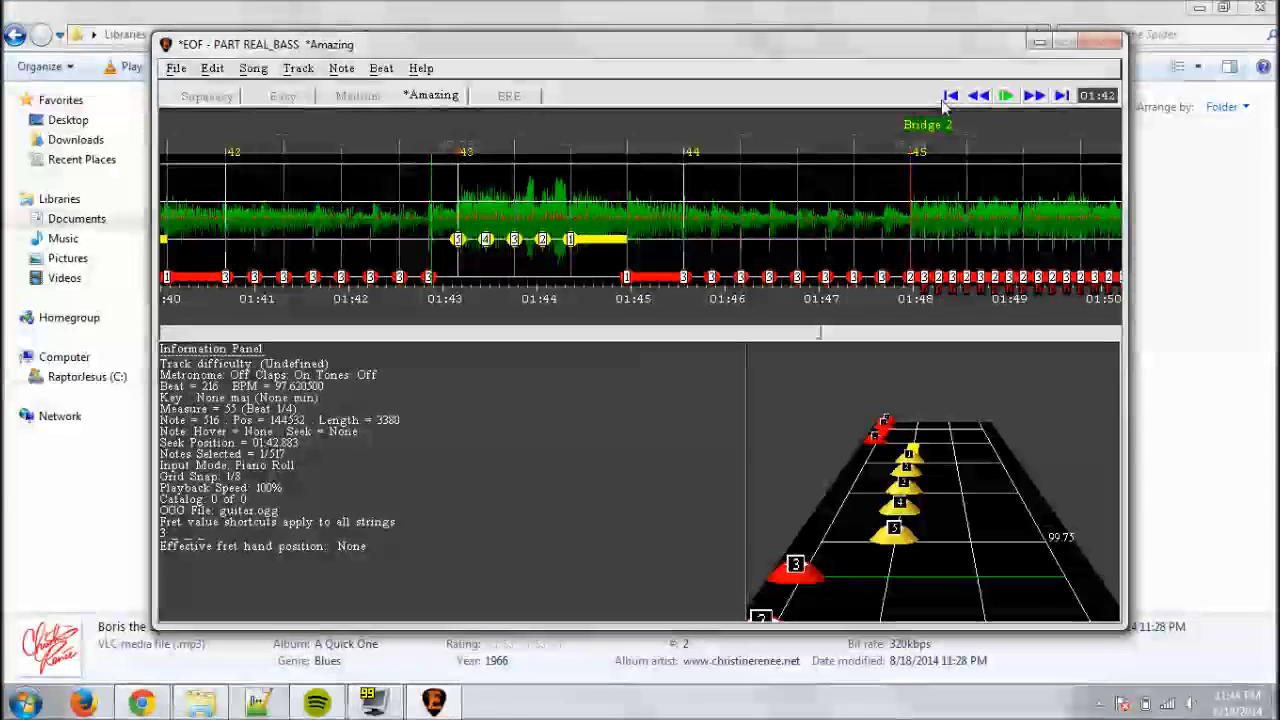
pyautogui.click(947, 98)
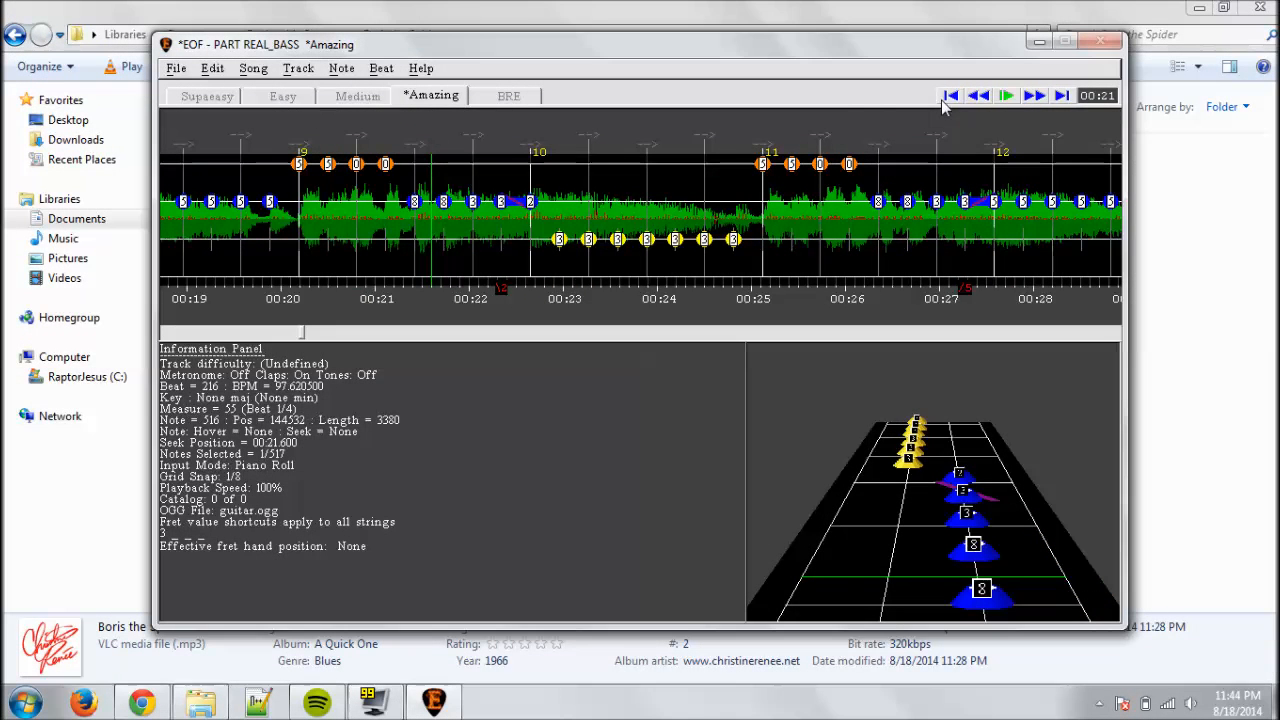
pyautogui.click(530, 202)
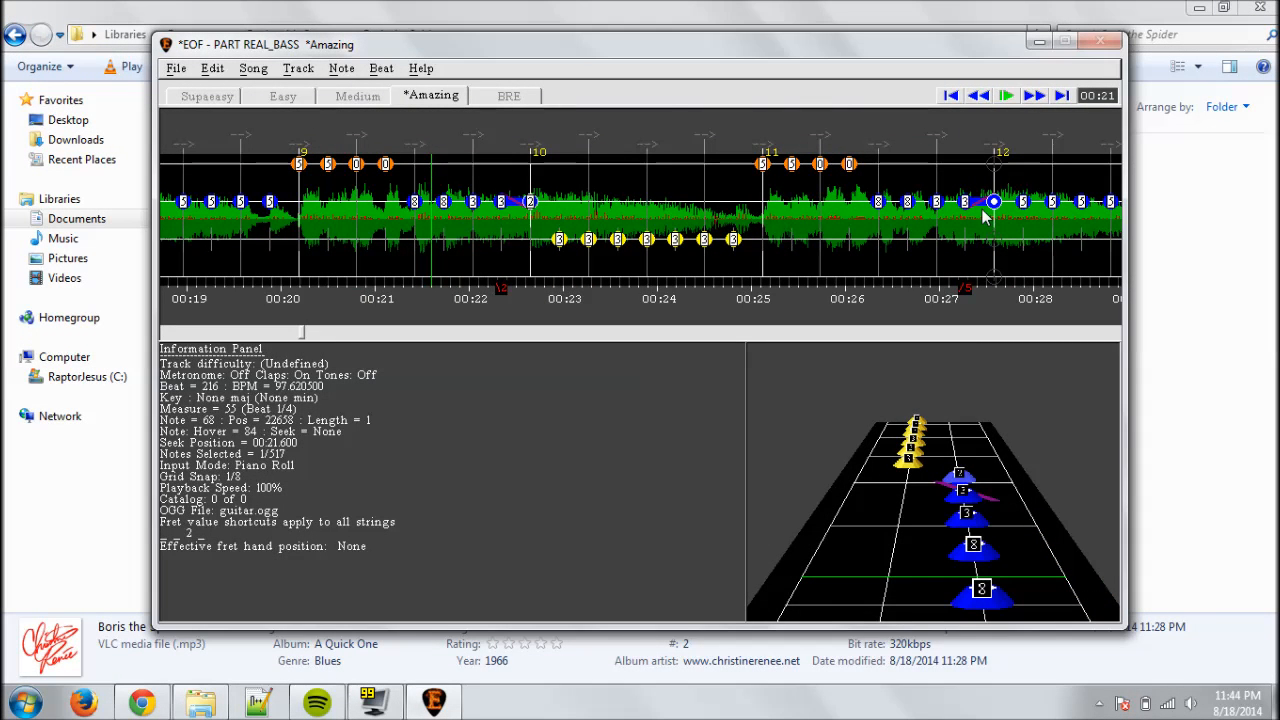
pyautogui.press('Down')
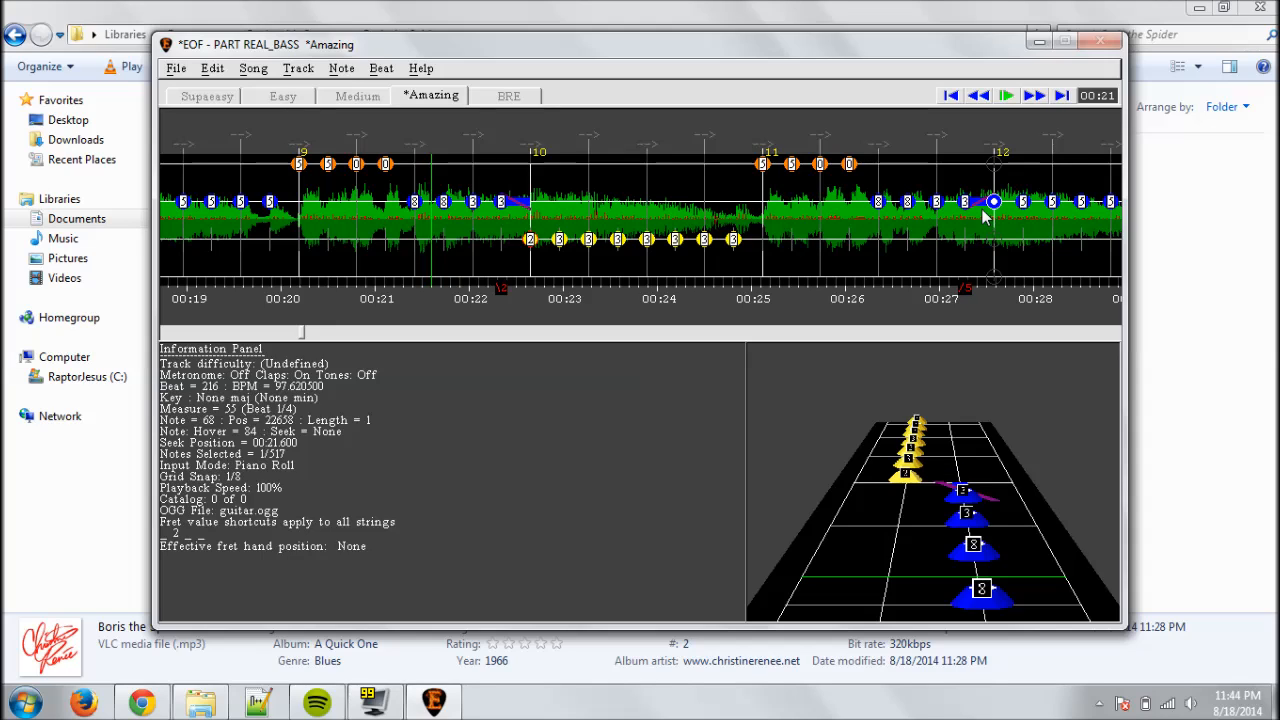
pyautogui.press('f')
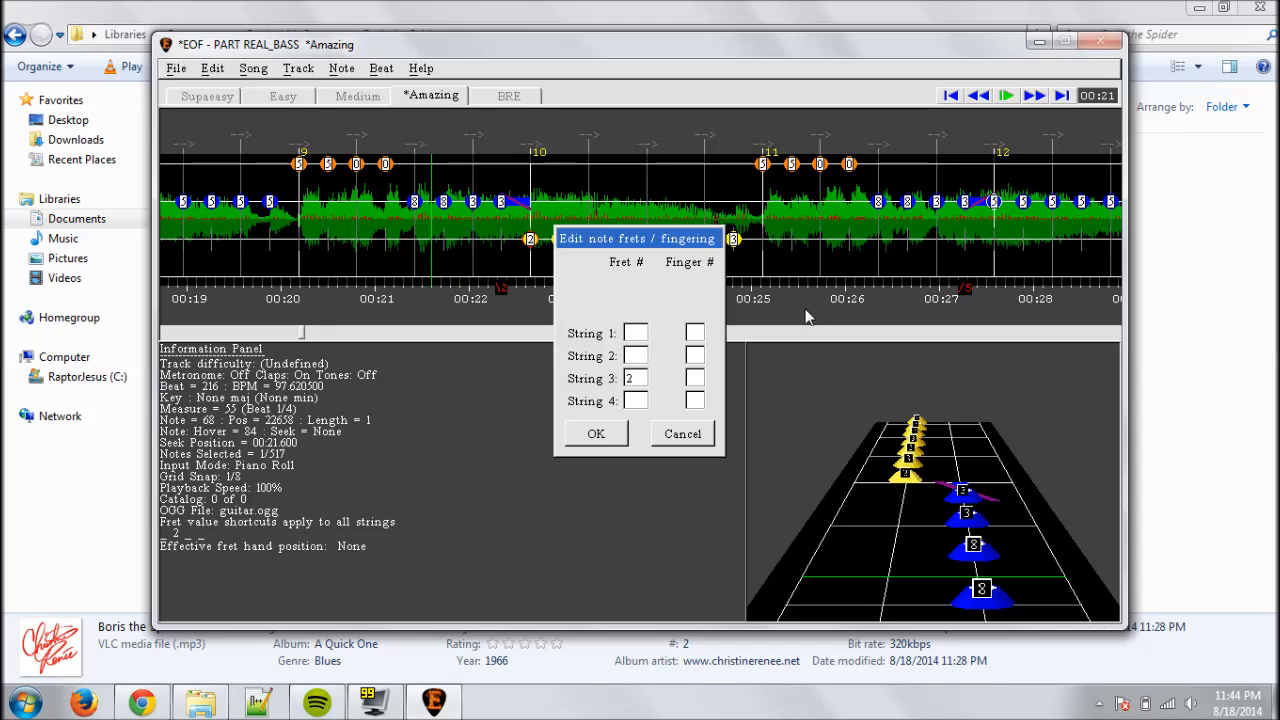
pyautogui.click(636, 380)
pyautogui.write('2')
pyautogui.press('BackSpace')
pyautogui.write('3')
pyautogui.press('Return')
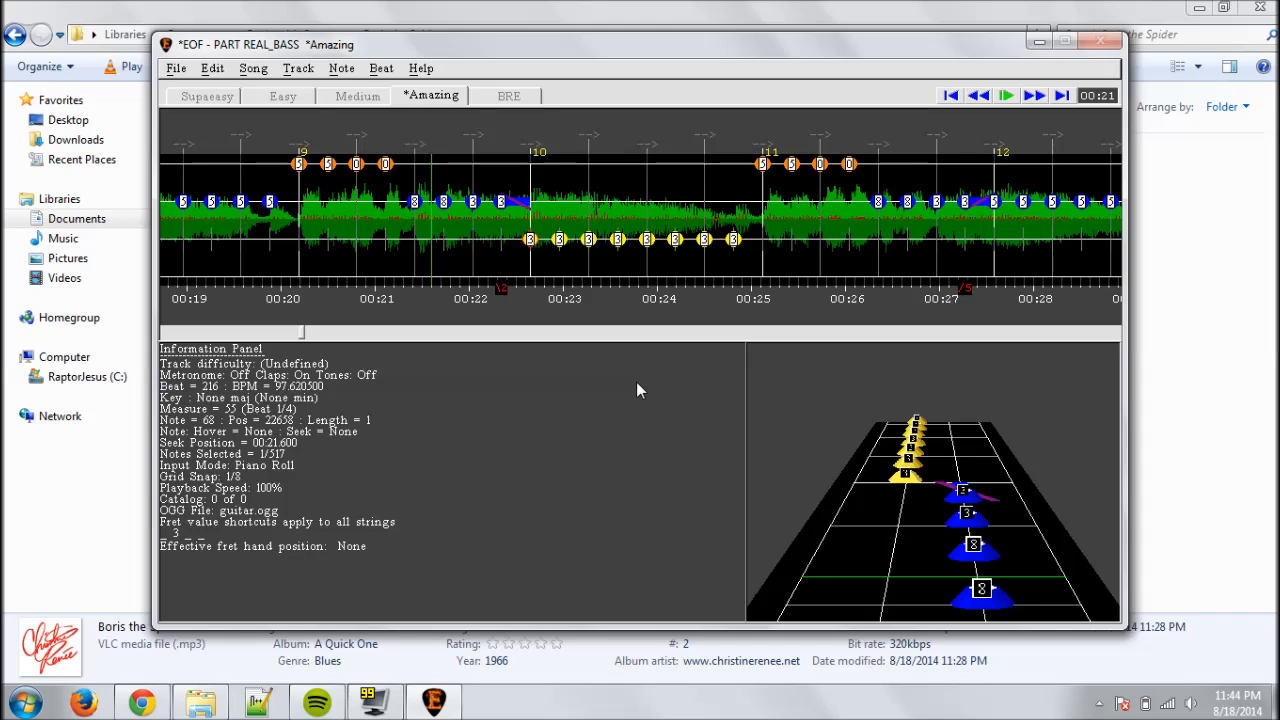
# Step: Move the slide's end note at the start of measure 22 to string 3 and edit its fret number
pyautogui.press('Right')
pyautogui.press('Right')
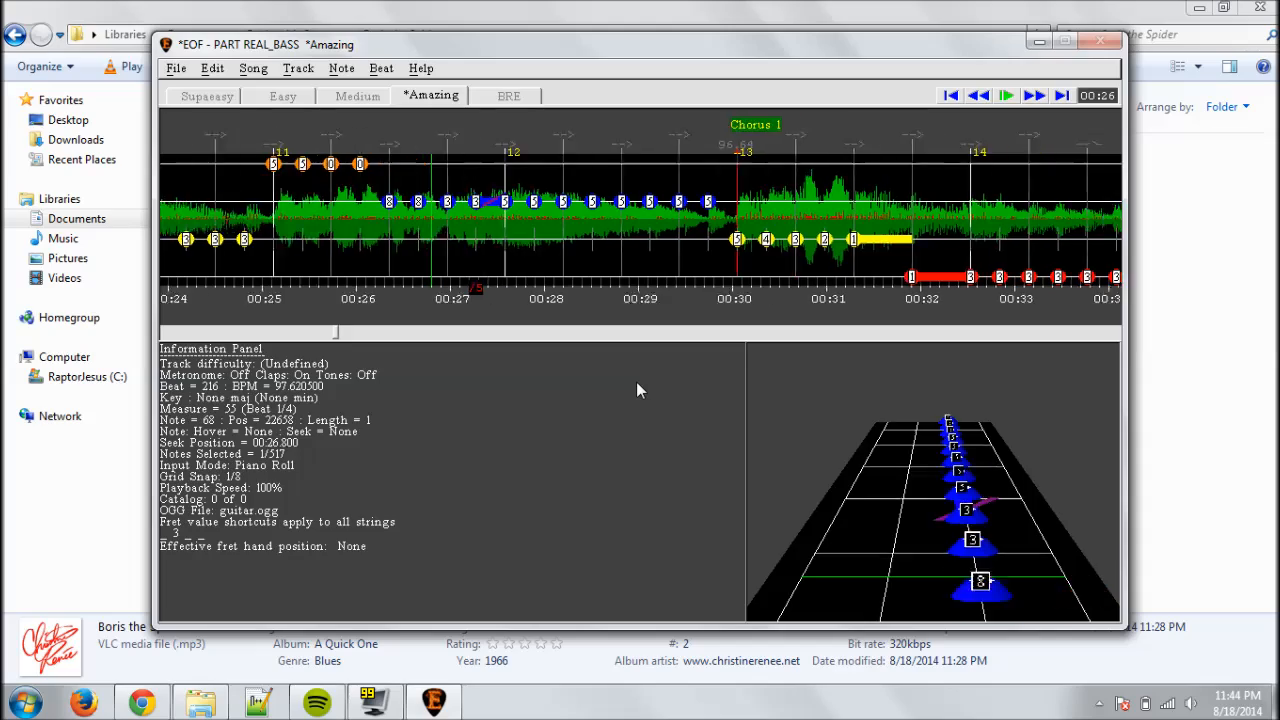
pyautogui.press('Right')
pyautogui.press('Right')
pyautogui.press('Right')
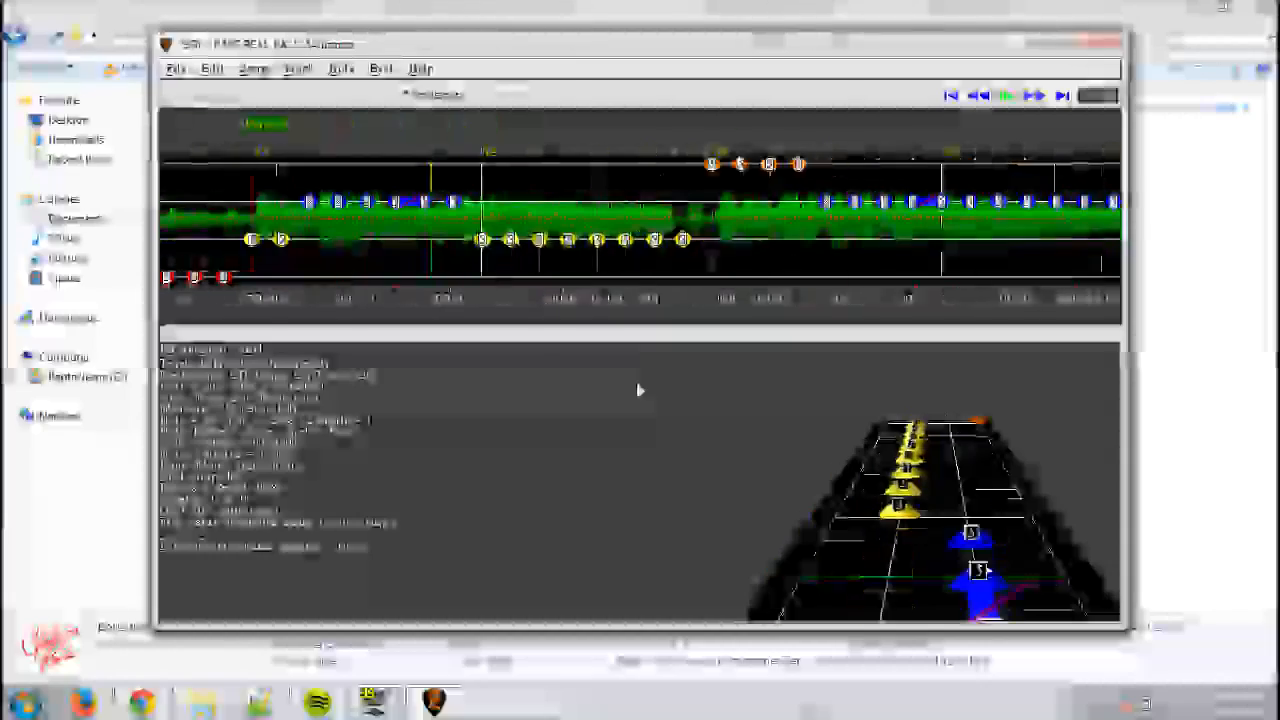
pyautogui.press('Right')
pyautogui.press('Right')
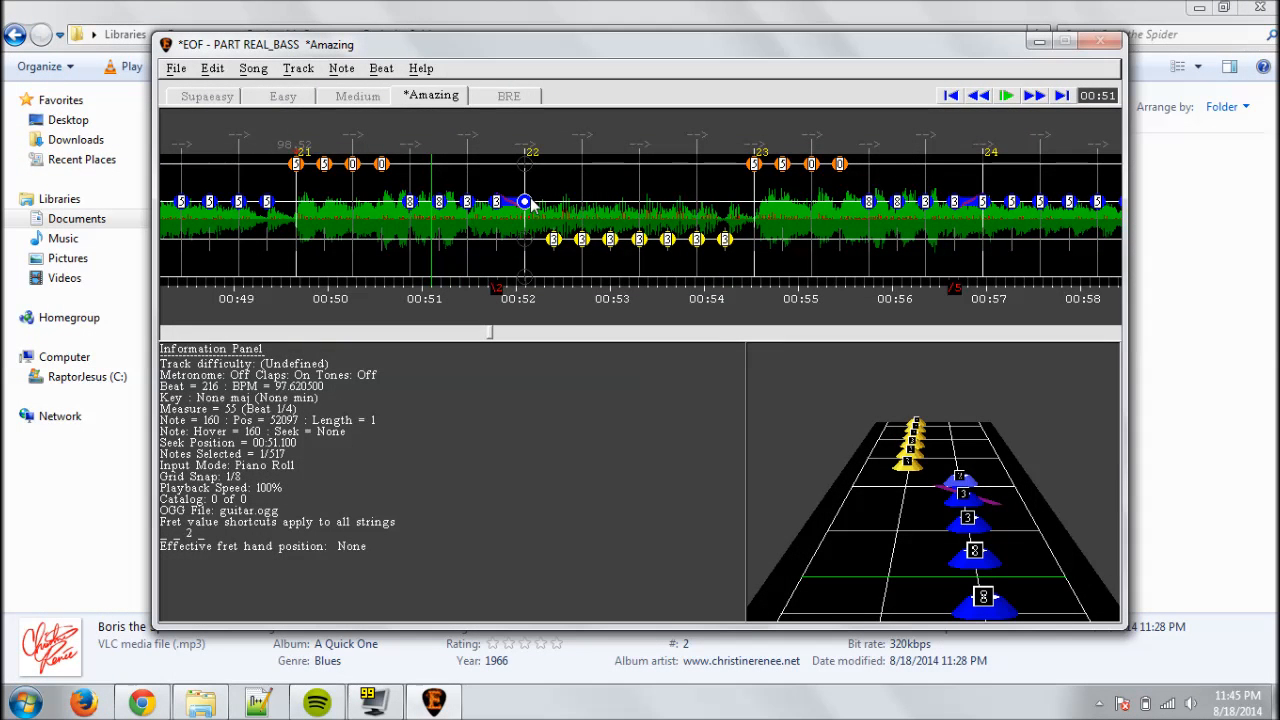
pyautogui.press('Down')
pyautogui.press('f')
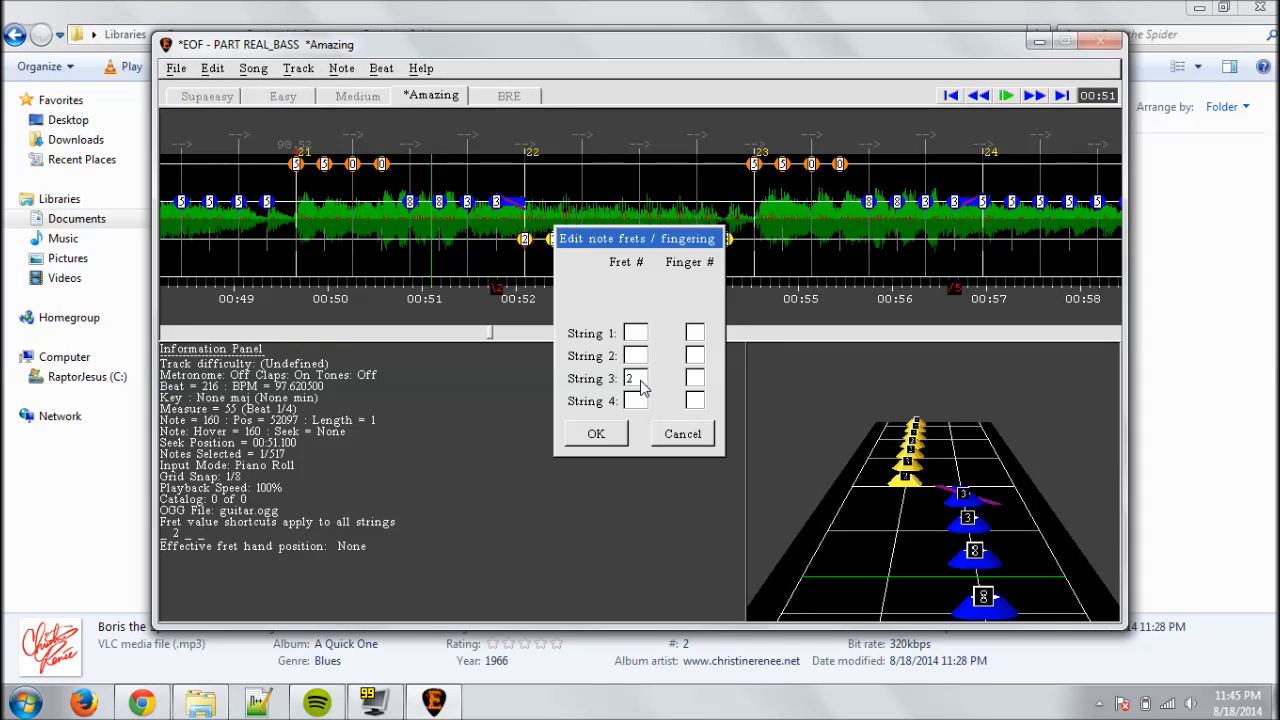
pyautogui.press('Return')
# Step: Move the slide's end note at the start of measure 38 to string 3 and set its fret to 3
pyautogui.press('space')
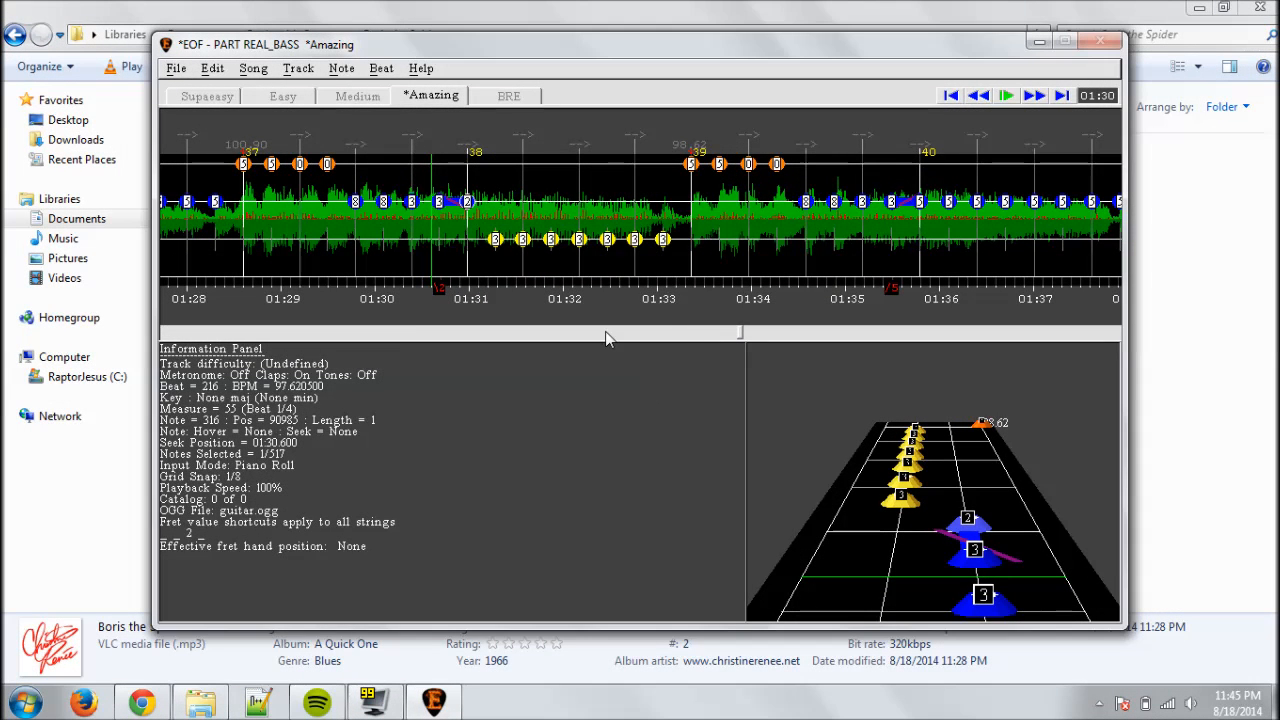
pyautogui.press('Down')
pyautogui.press('f')
pyautogui.press('BackSpace')
pyautogui.write('3')
pyautogui.press('Return')
# Step: Move the slide's end note at the start of measure 54 to string 3 and set its fret to 3
pyautogui.scroll(-15, 642, 387)
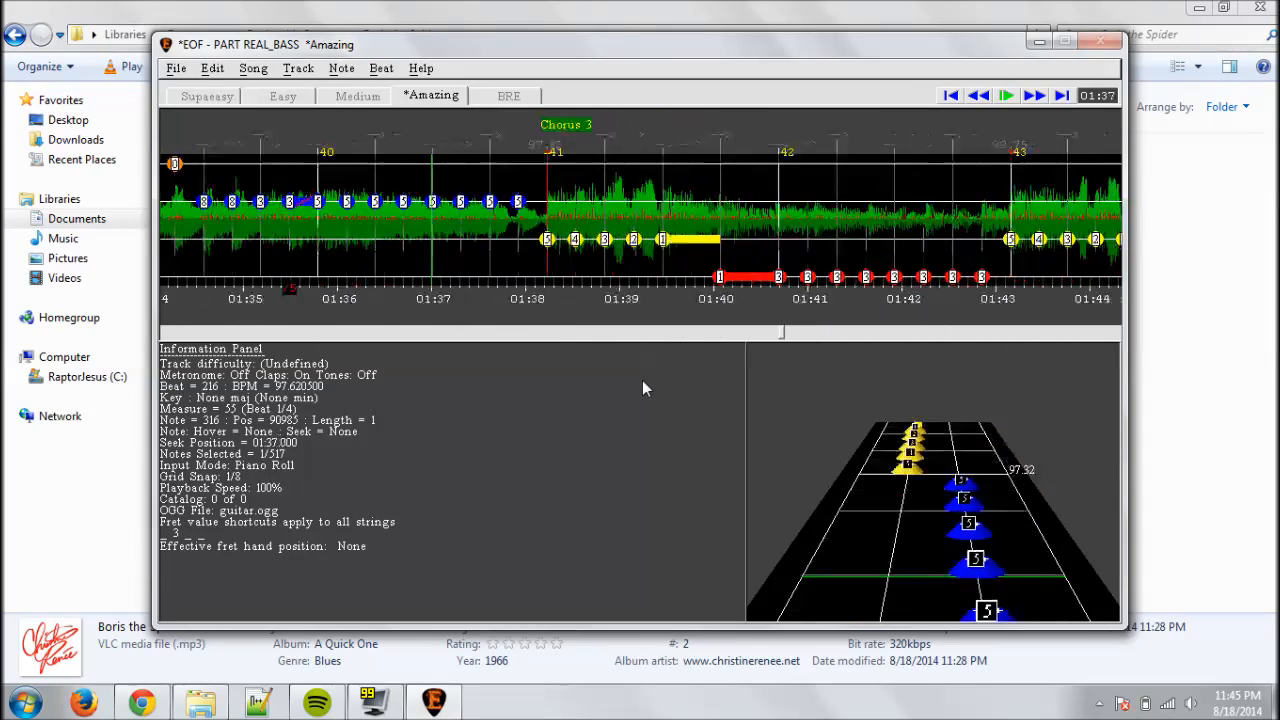
pyautogui.scroll(-15, 642, 390)
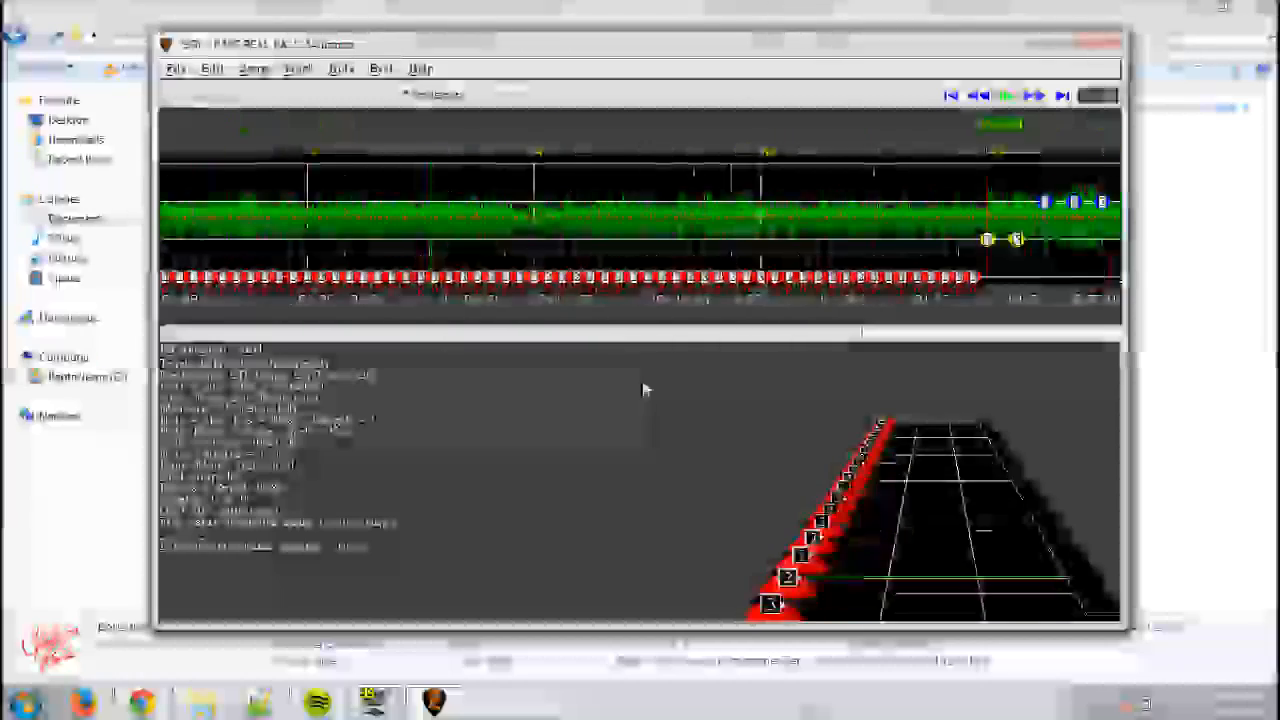
pyautogui.scroll(-12, 643, 389)
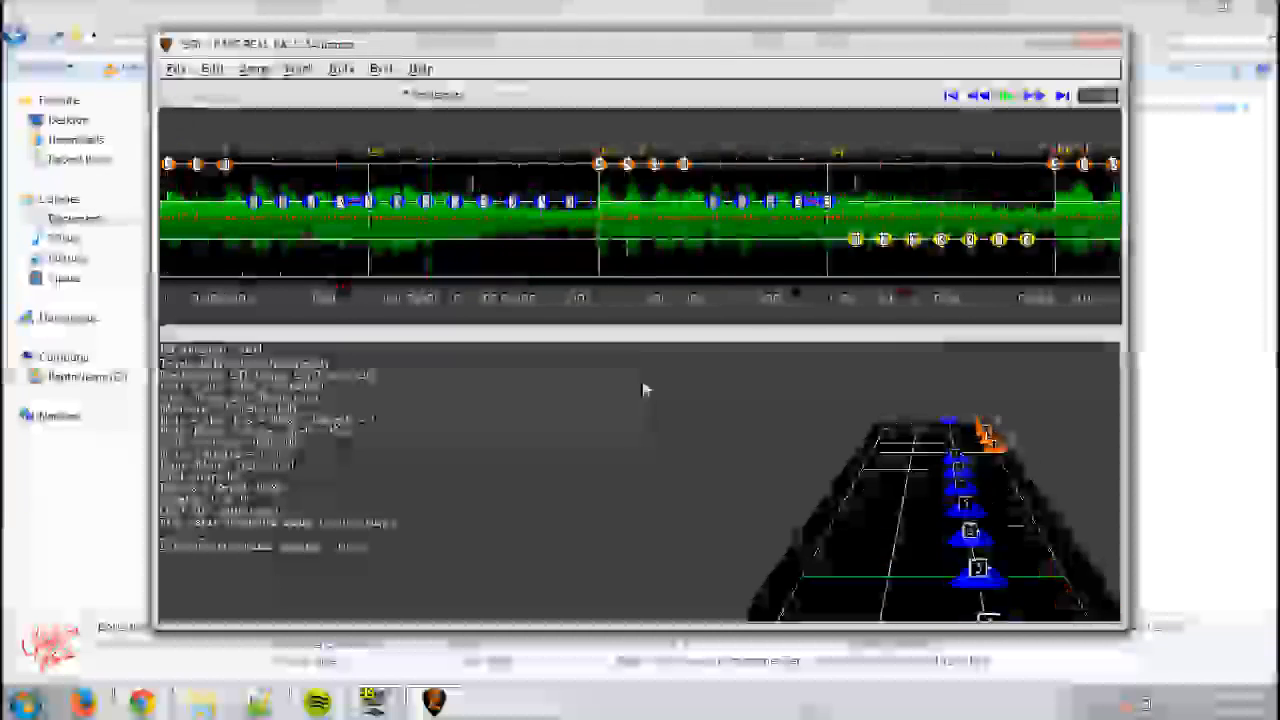
pyautogui.click(498, 203)
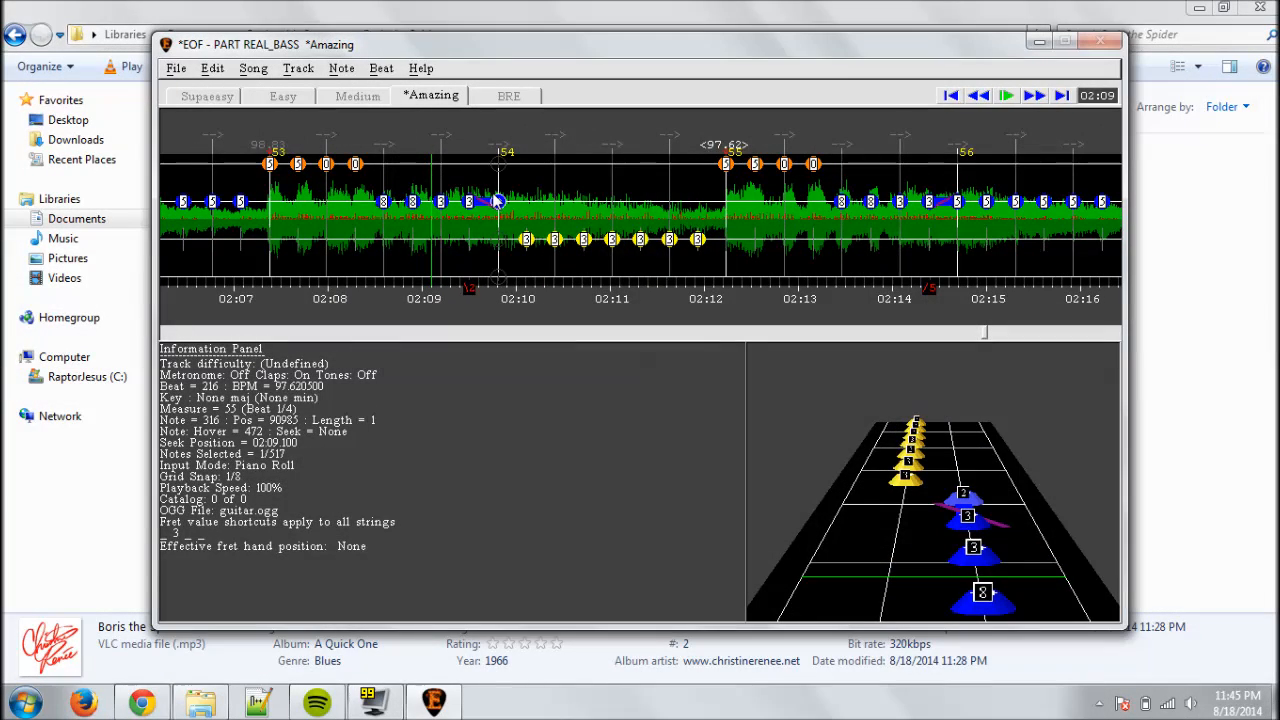
pyautogui.press('f')
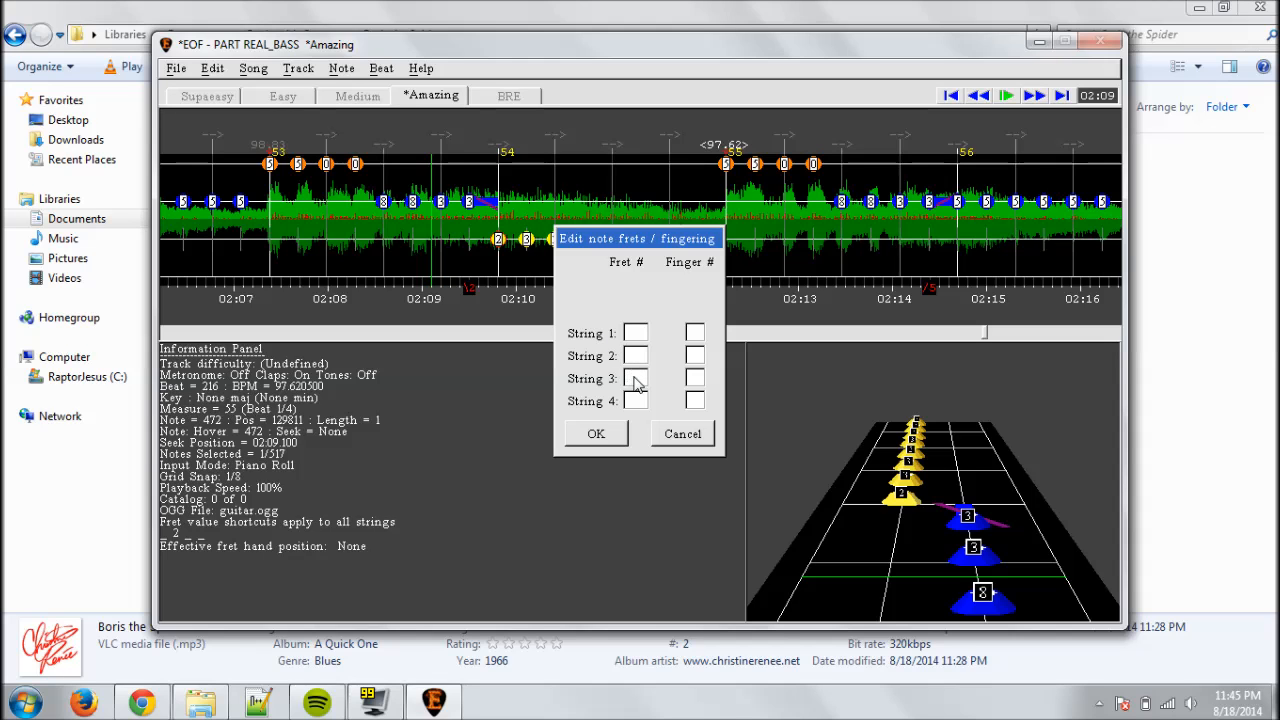
pyautogui.press('BackSpace')
pyautogui.write('3')
pyautogui.press('Return')
pyautogui.press('Right')
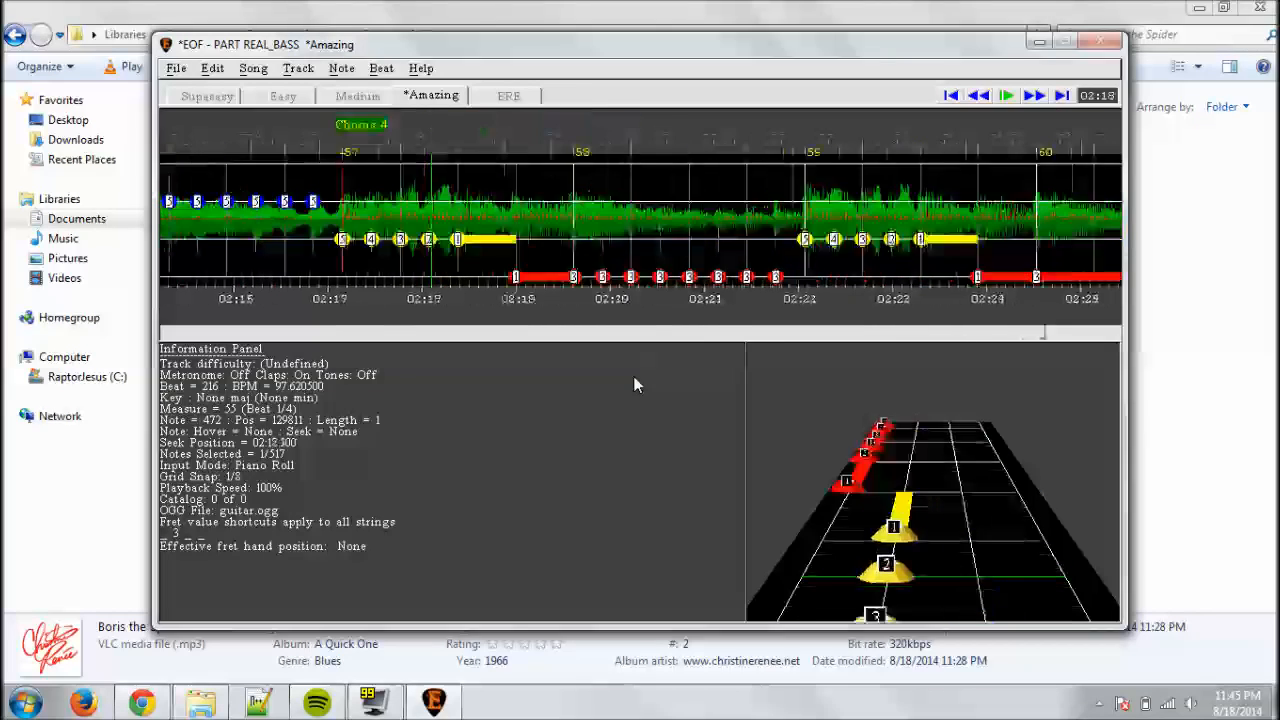